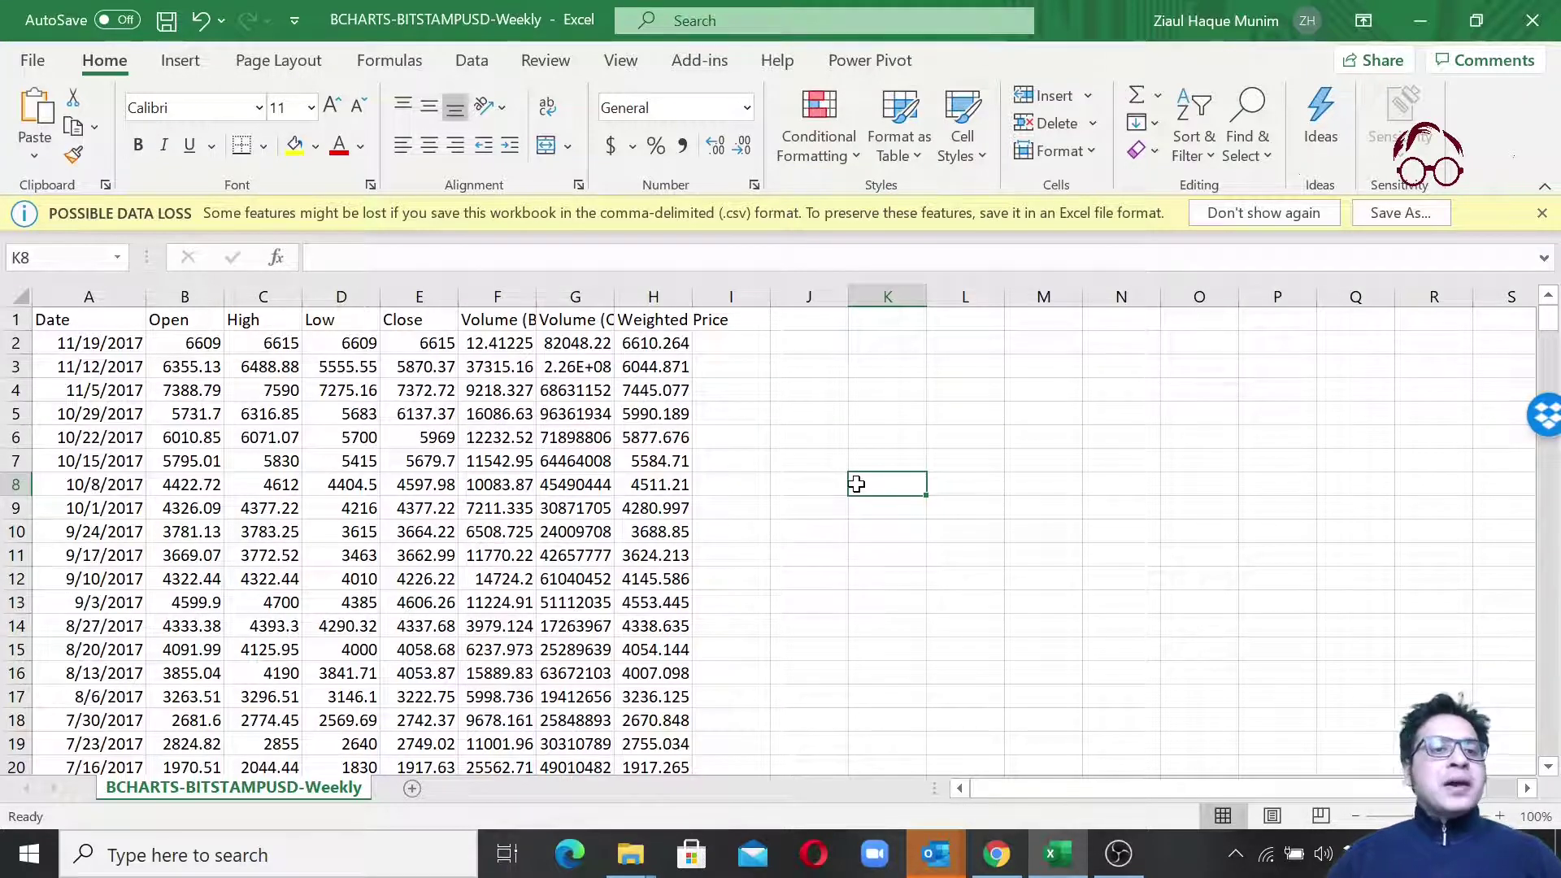
# - Check the Date column, from the first week 11/19/2017 down to the earliest, 9/18/2011
pyautogui.click(99, 294)
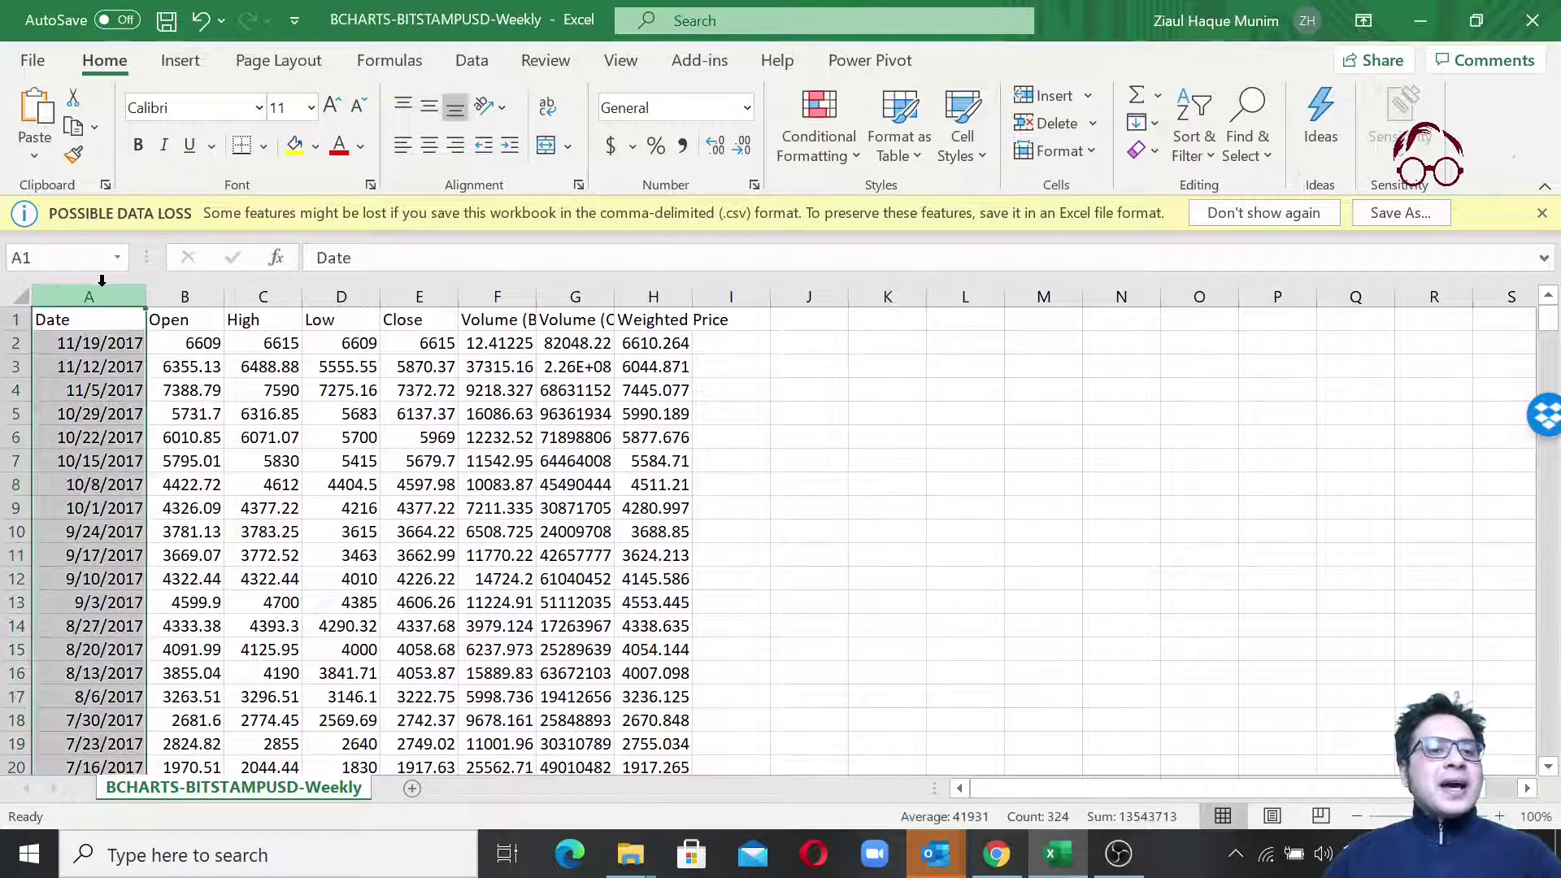
pyautogui.click(105, 340)
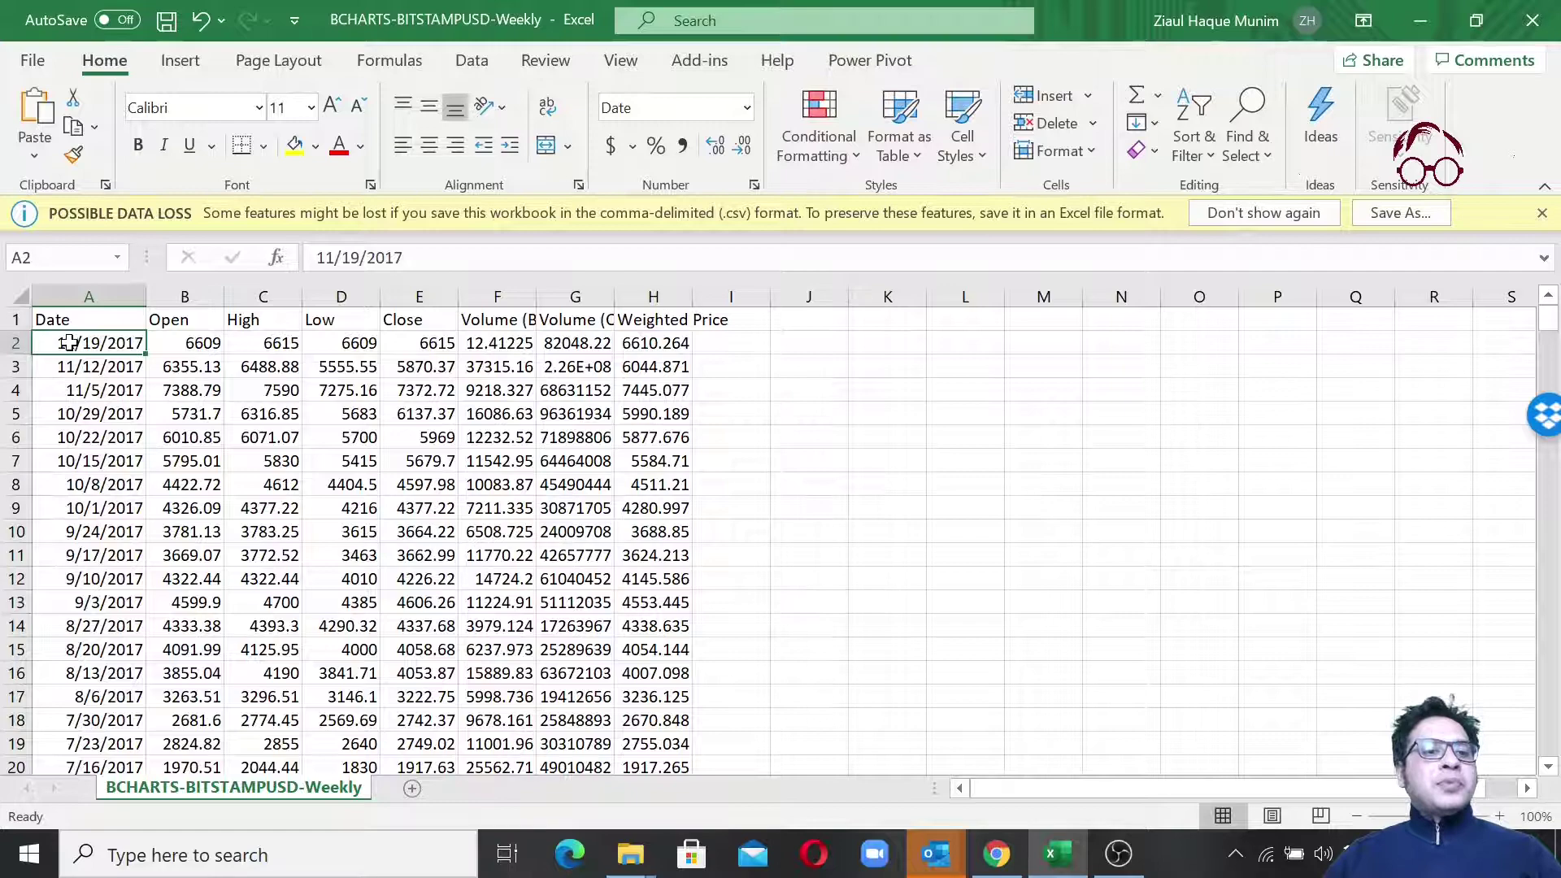
pyautogui.scroll(-20, 112, 410)
pyautogui.scroll(-20, 112, 411)
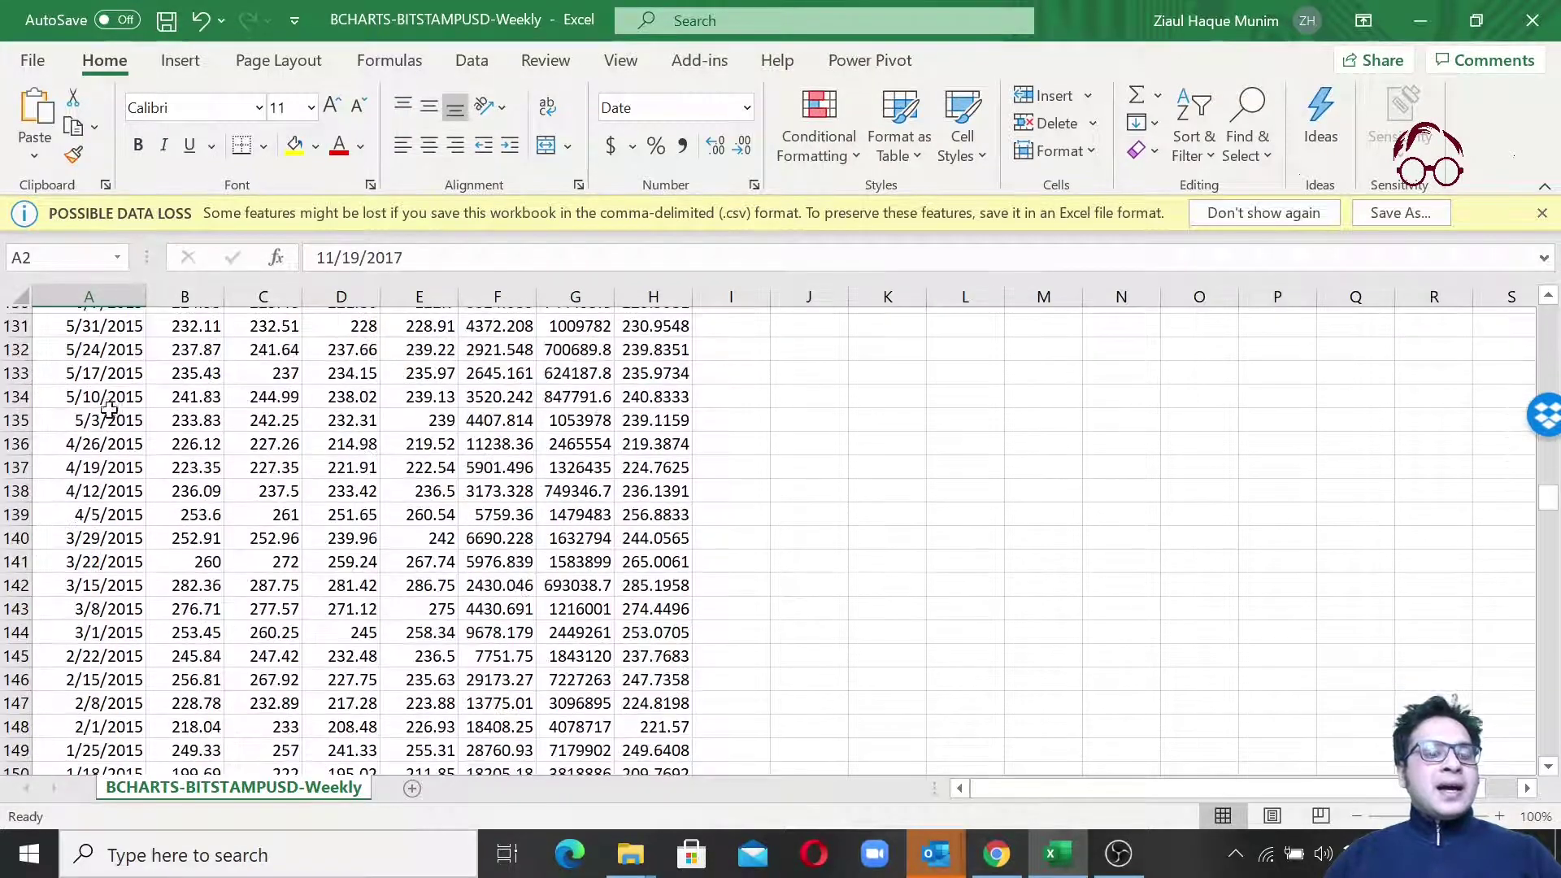
pyautogui.scroll(6, 108, 412)
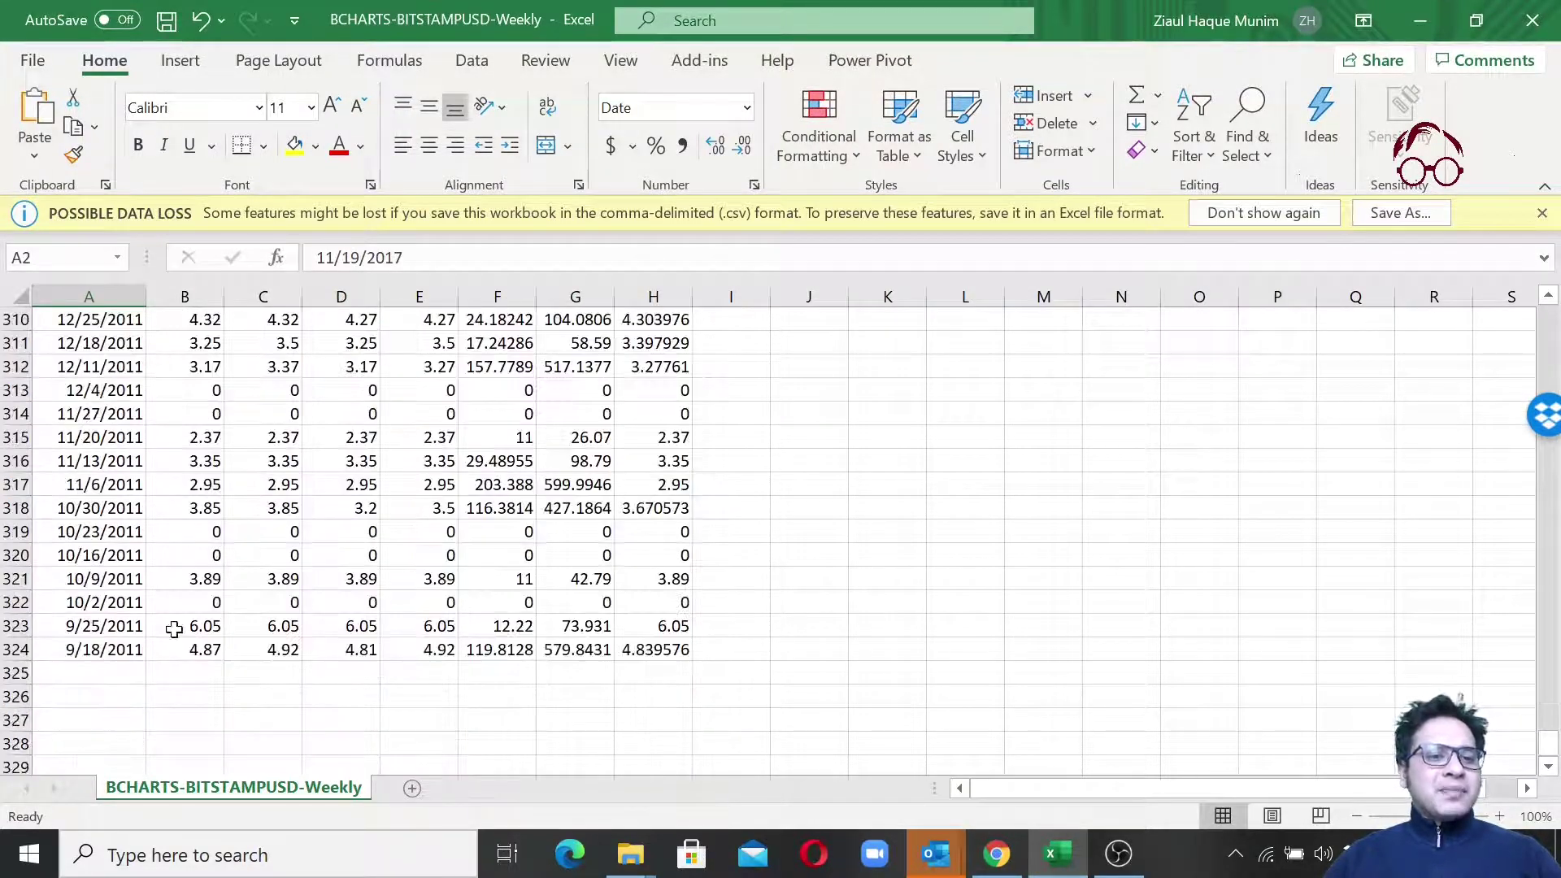
pyautogui.click(65, 628)
pyautogui.click(81, 649)
pyautogui.scroll(20, 95, 557)
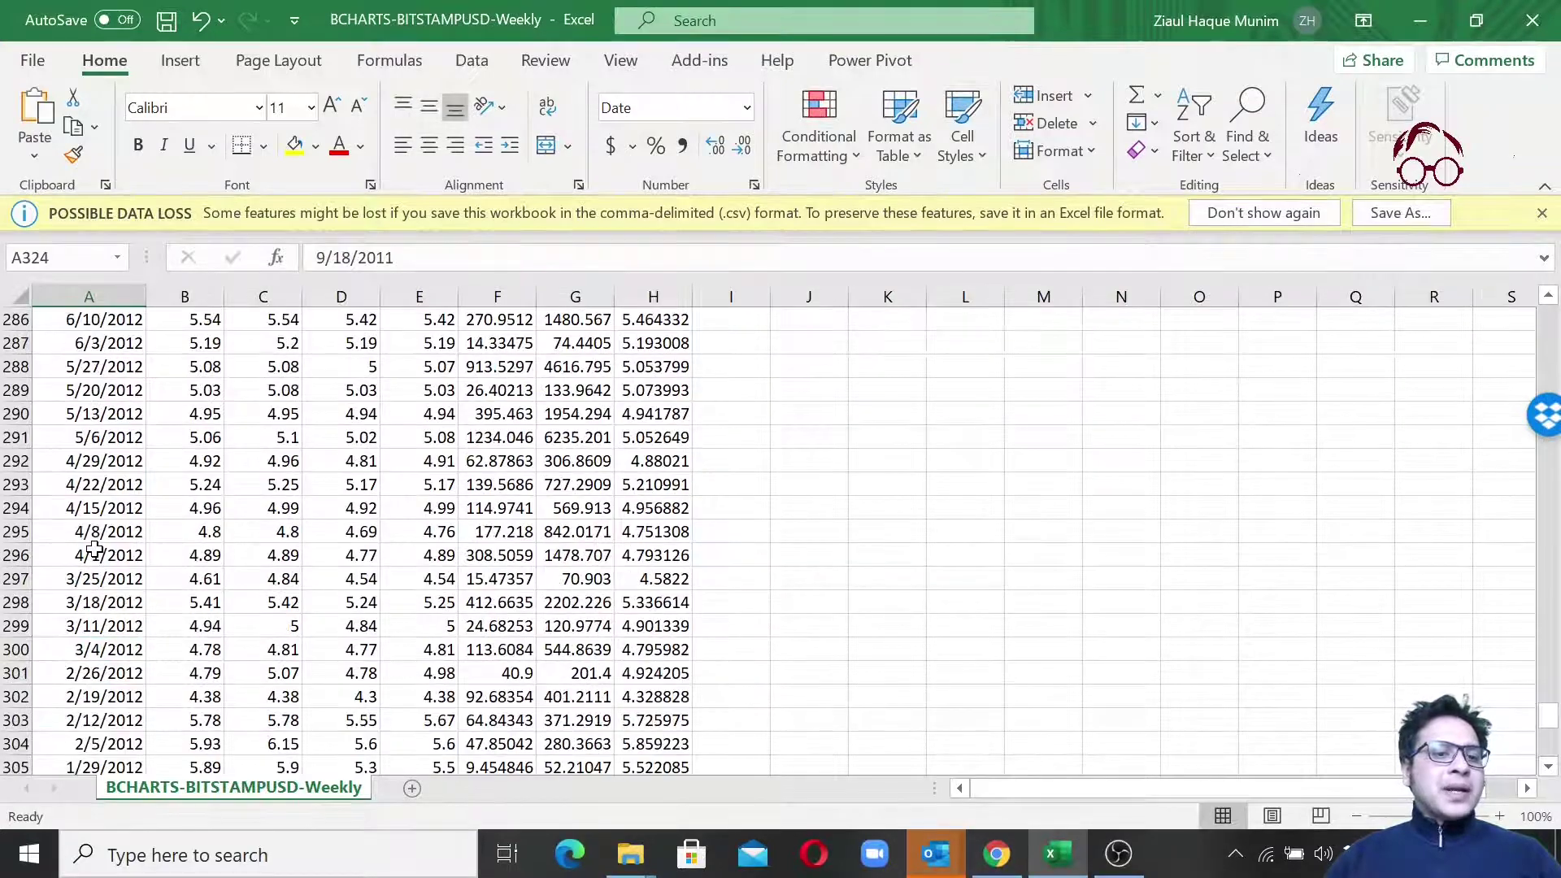
pyautogui.scroll(20, 95, 551)
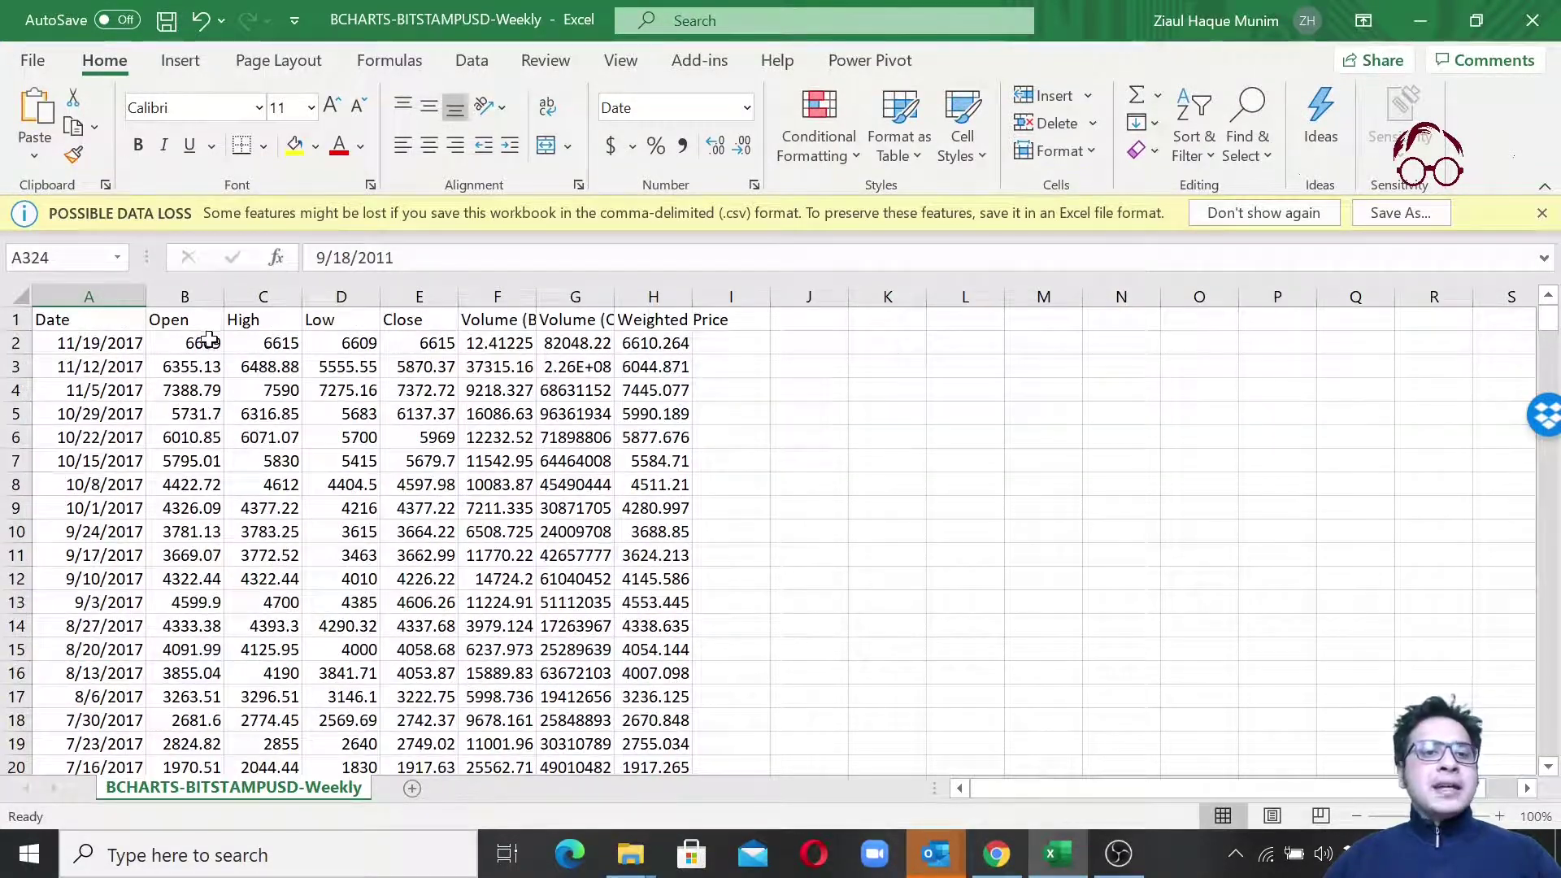
# - Review the headings Open, High, Low, Close, Volume (BTC), Volume (Currency) and Weighted Price
pyautogui.click(199, 321)
pyautogui.click(235, 320)
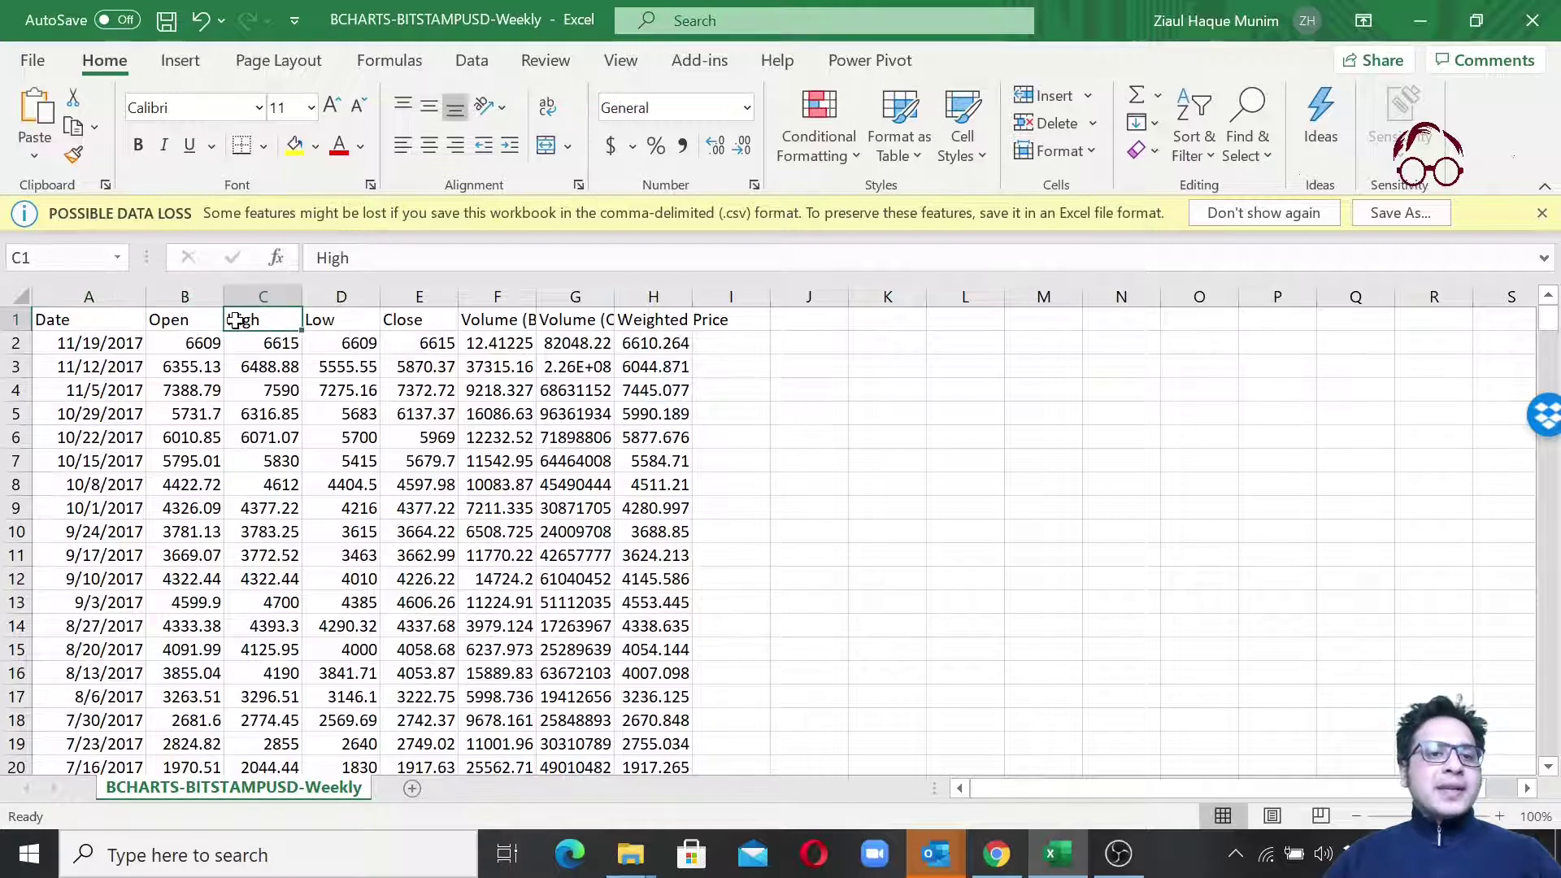
pyautogui.click(367, 321)
pyautogui.click(414, 322)
pyautogui.click(490, 317)
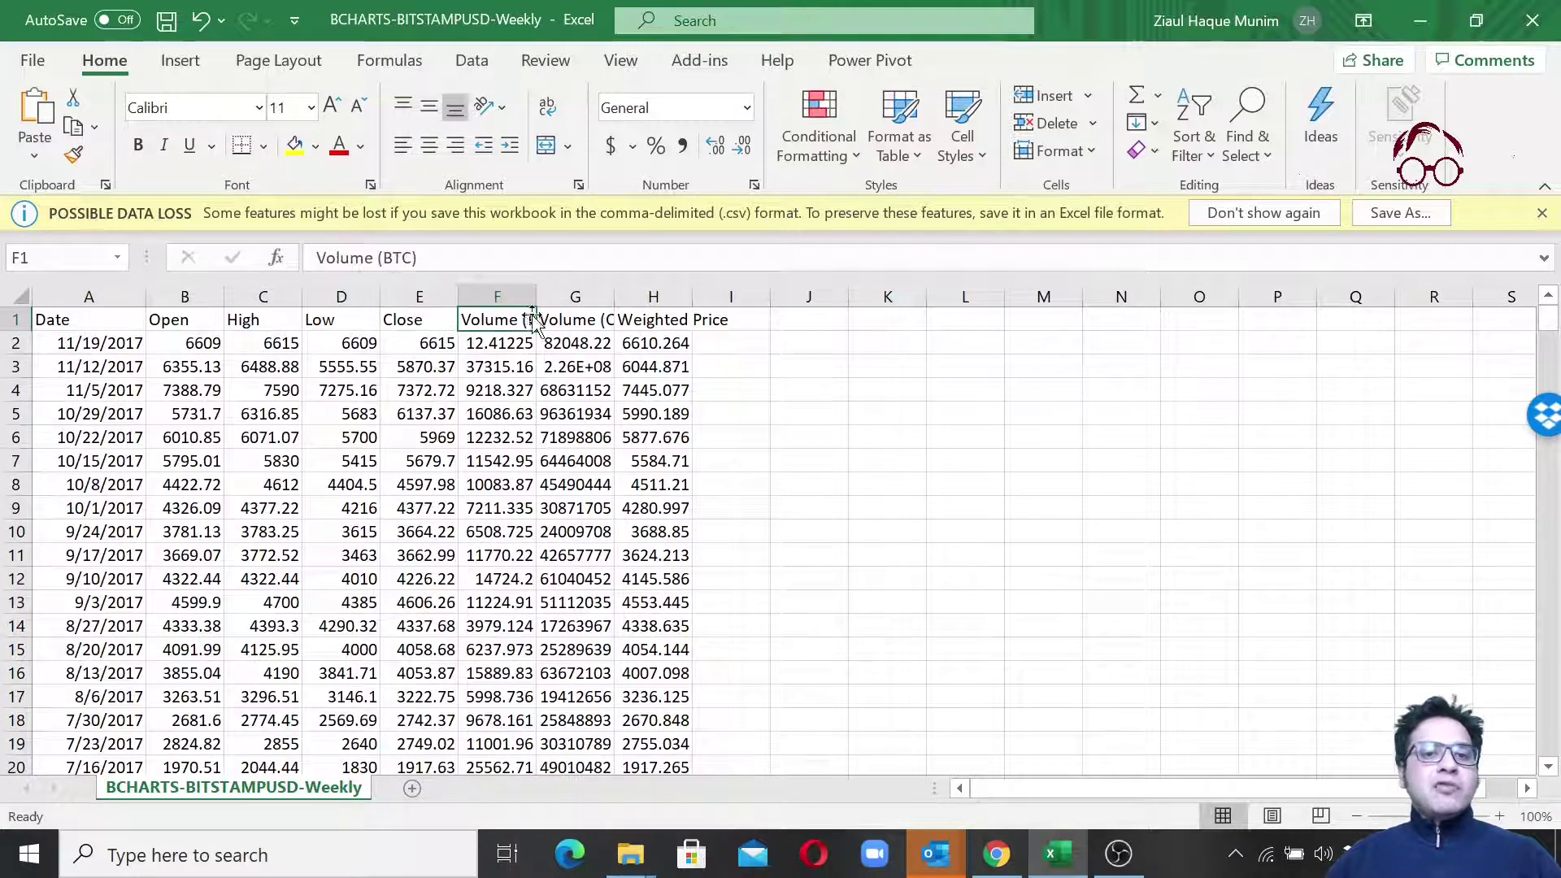
pyautogui.click(589, 322)
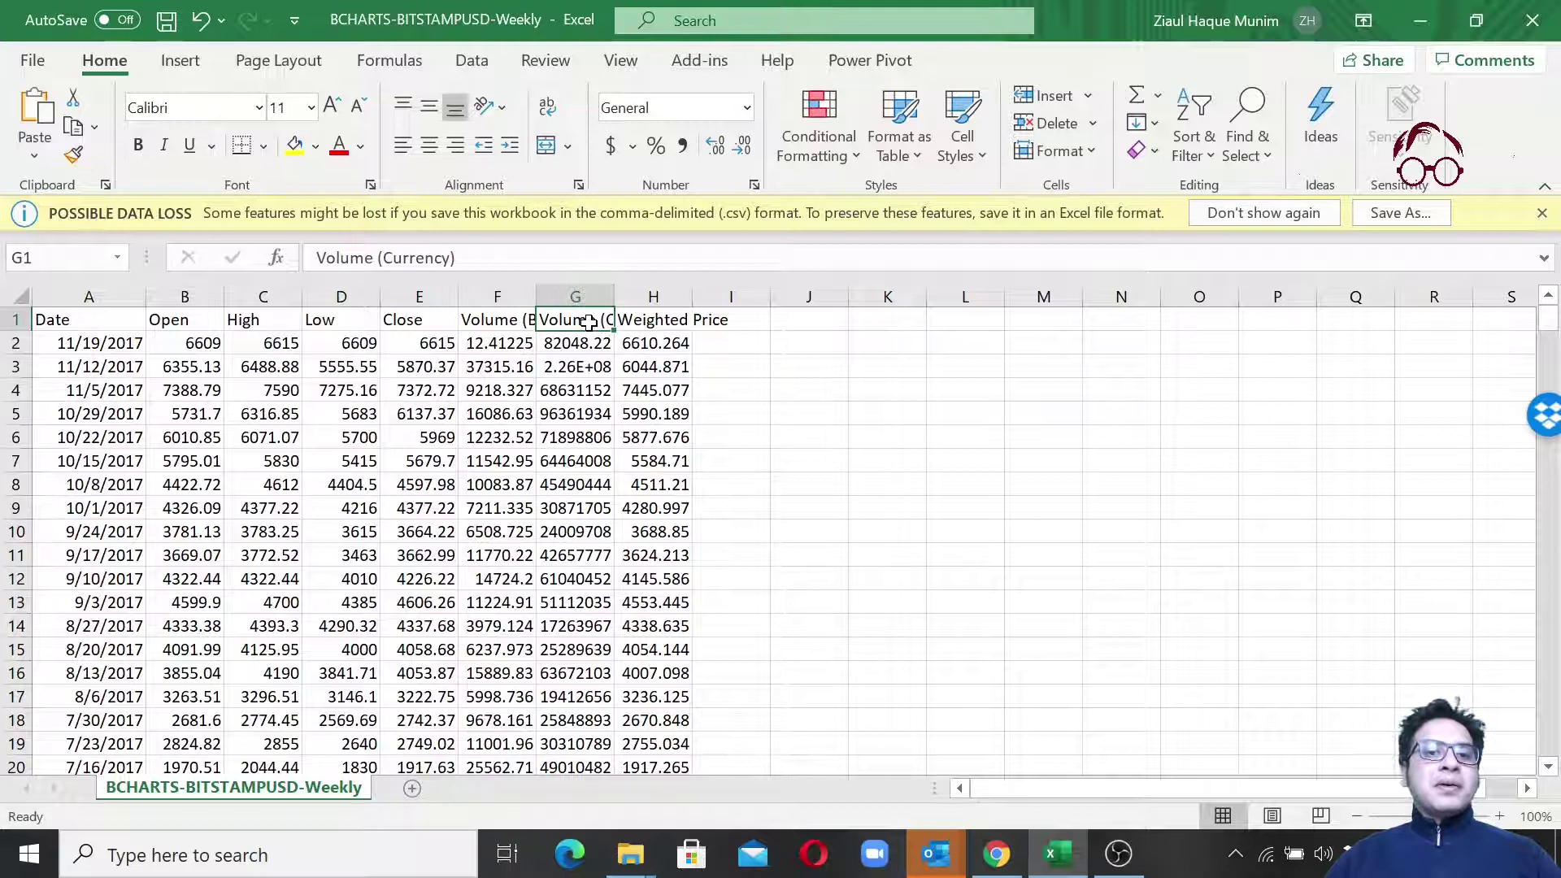
pyautogui.click(678, 323)
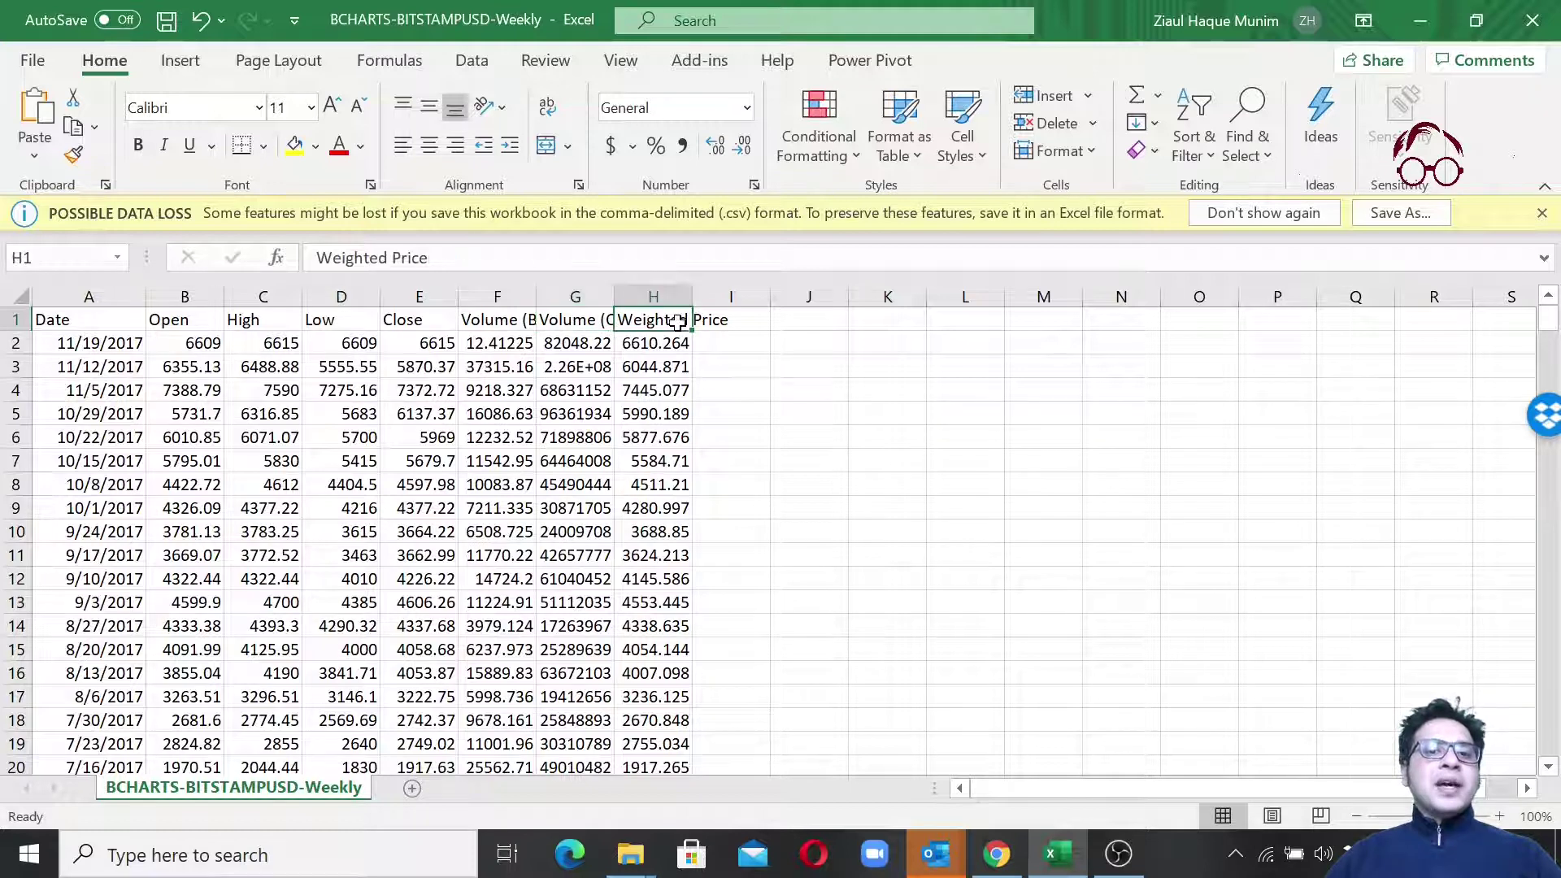
pyautogui.click(808, 445)
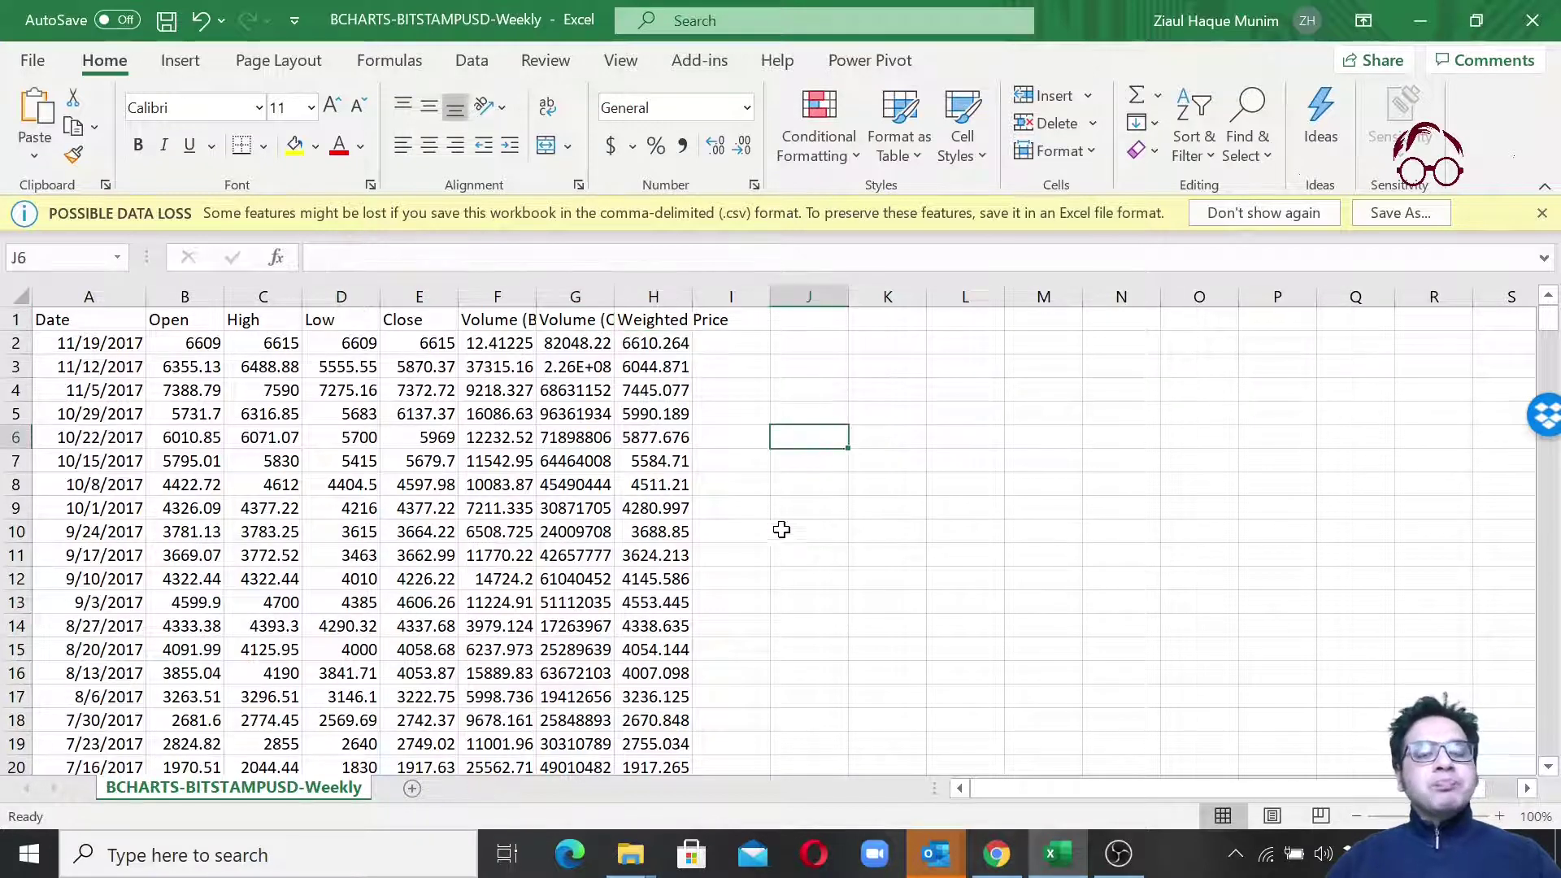
# - Select a run of weekly dates and check the first opening price, 6609
pyautogui.click(122, 342)
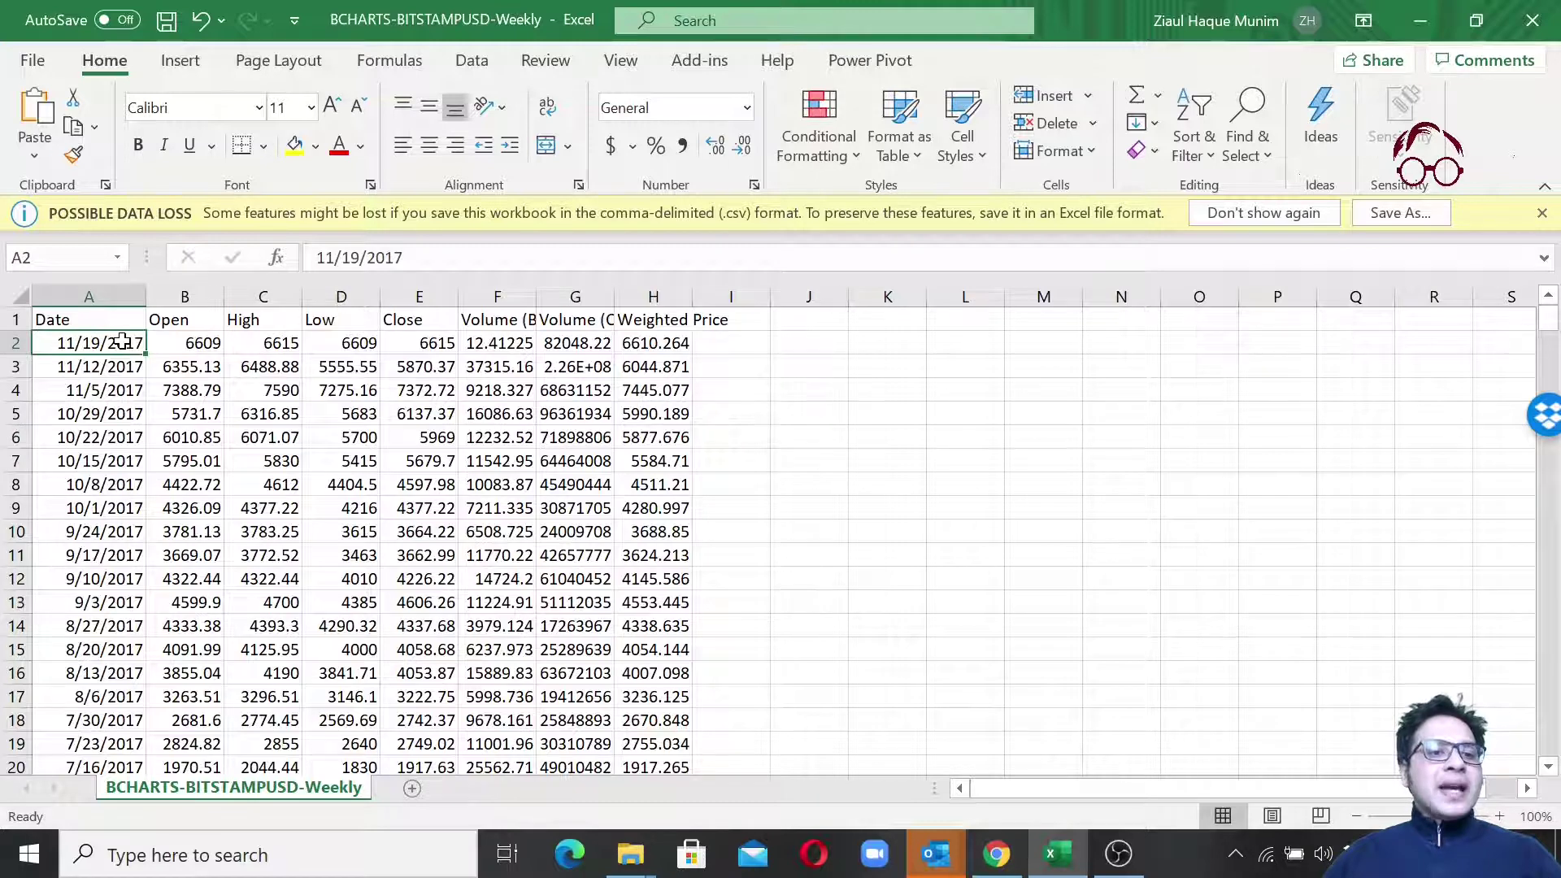
pyautogui.moveTo(122, 342); pyautogui.dragTo(100, 510)
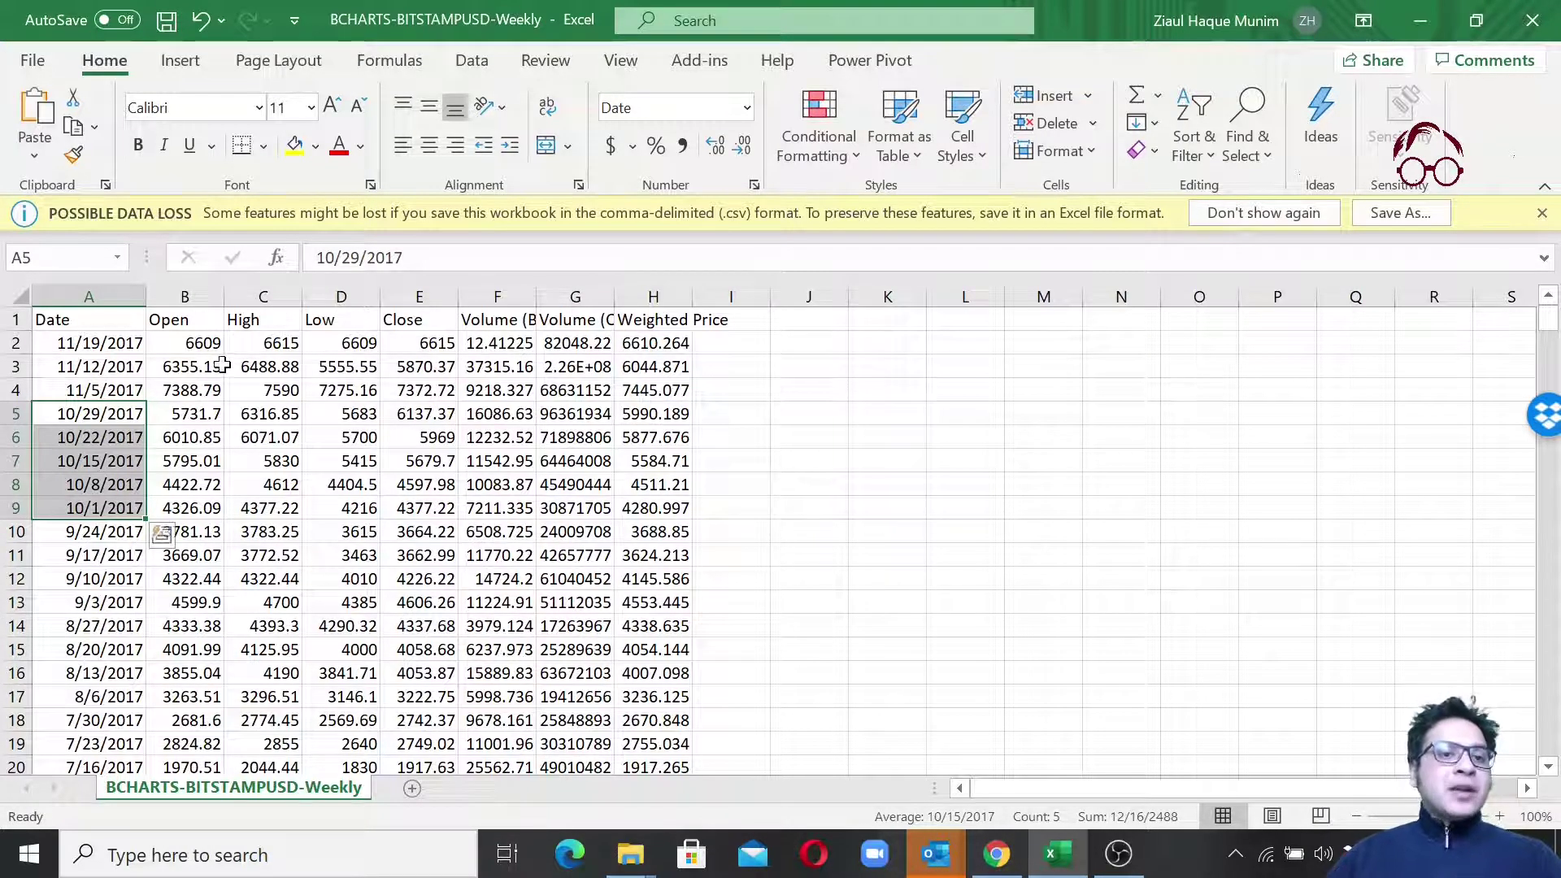
pyautogui.click(189, 345)
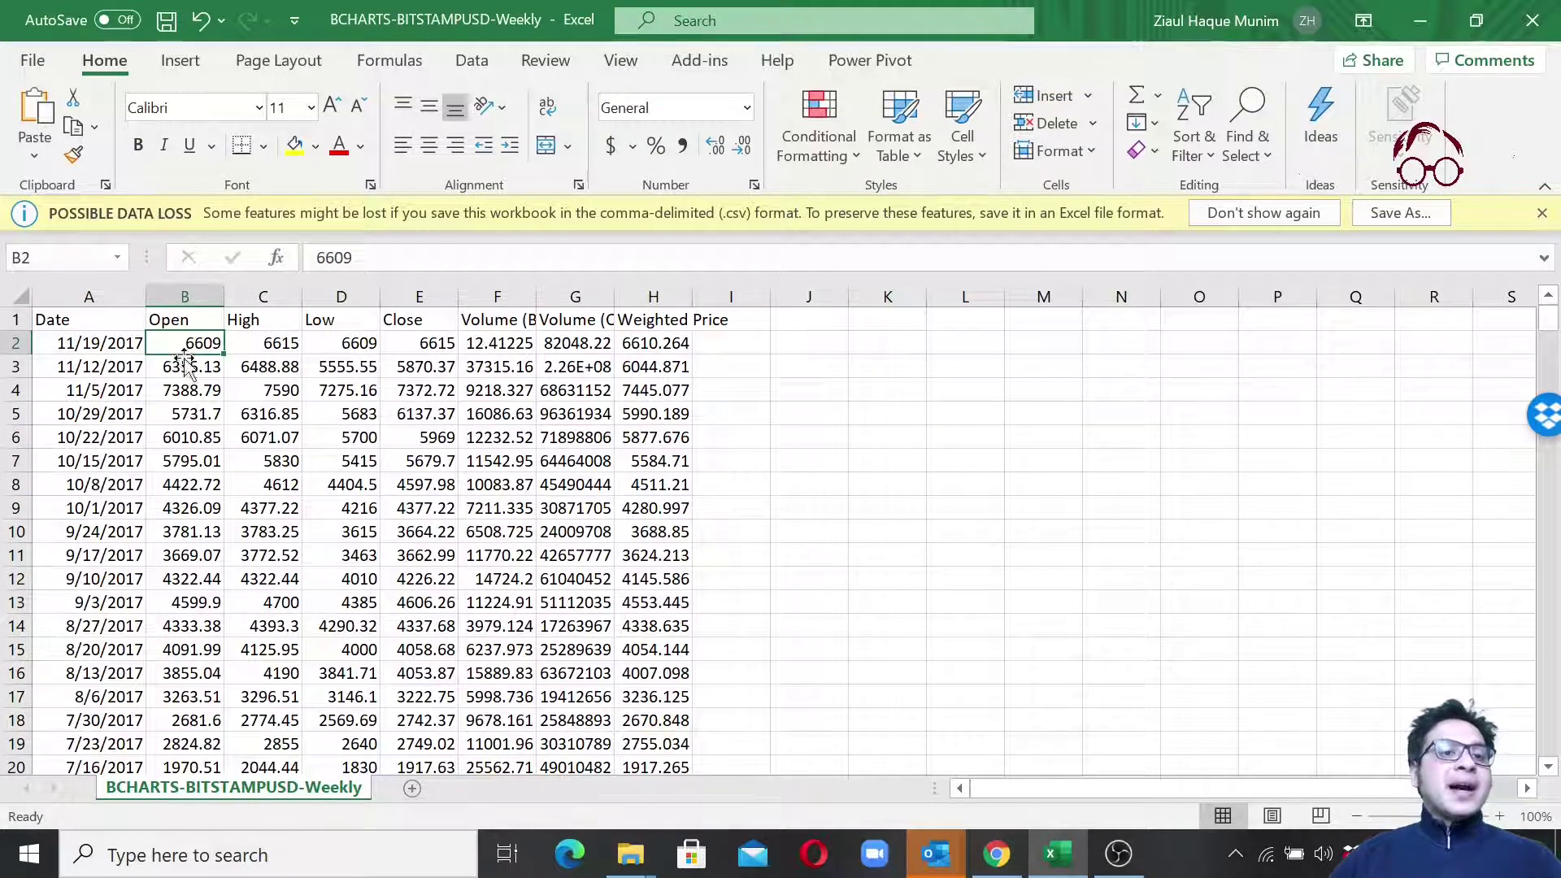
pyautogui.click(89, 346)
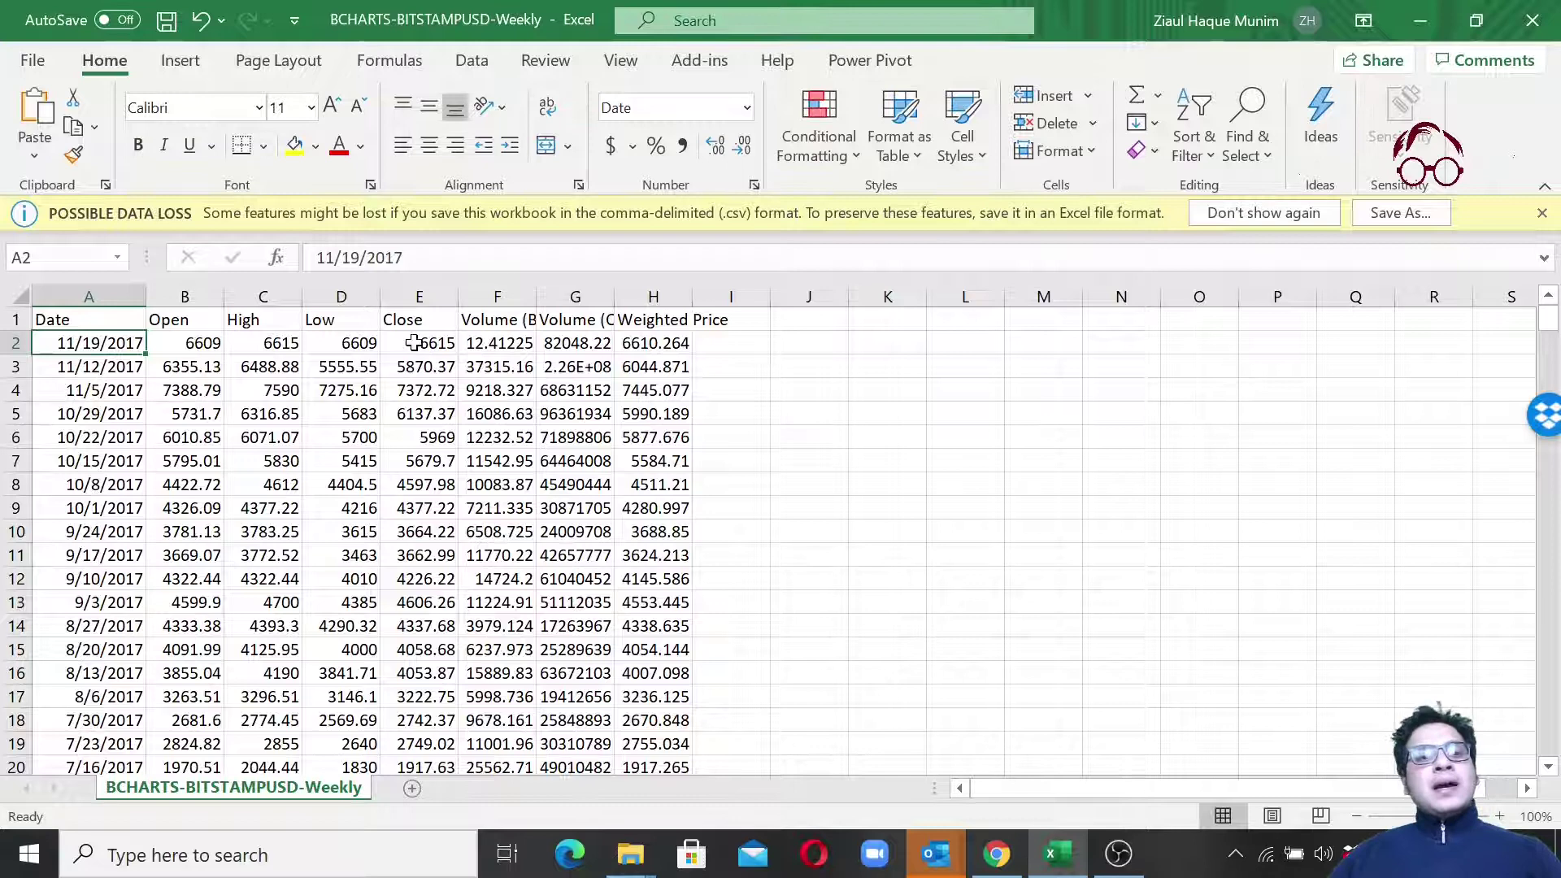
pyautogui.click(667, 345)
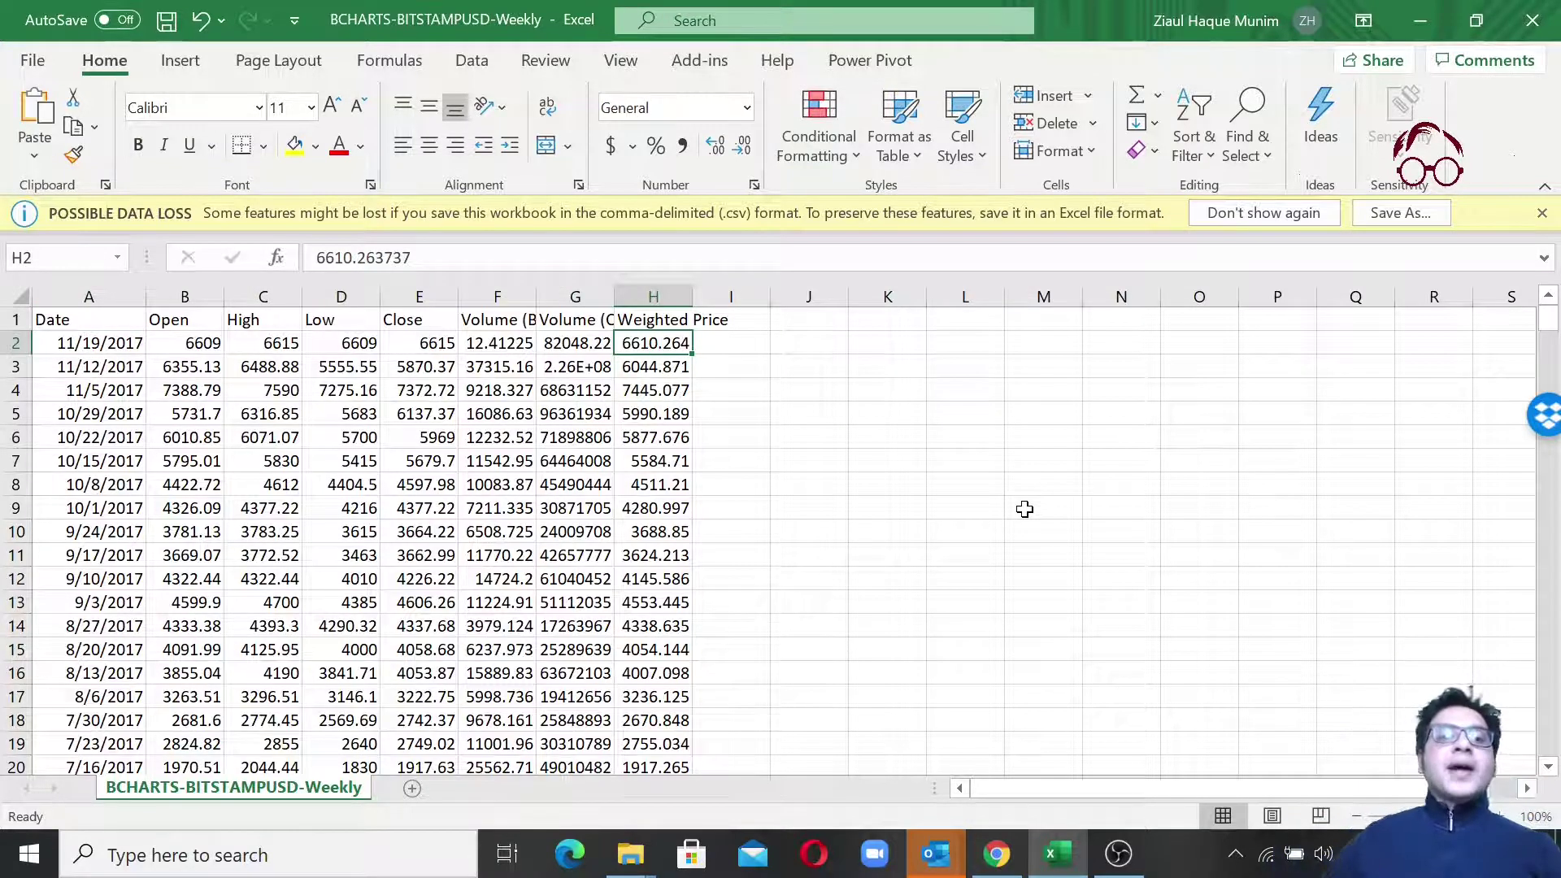
pyautogui.click(108, 340)
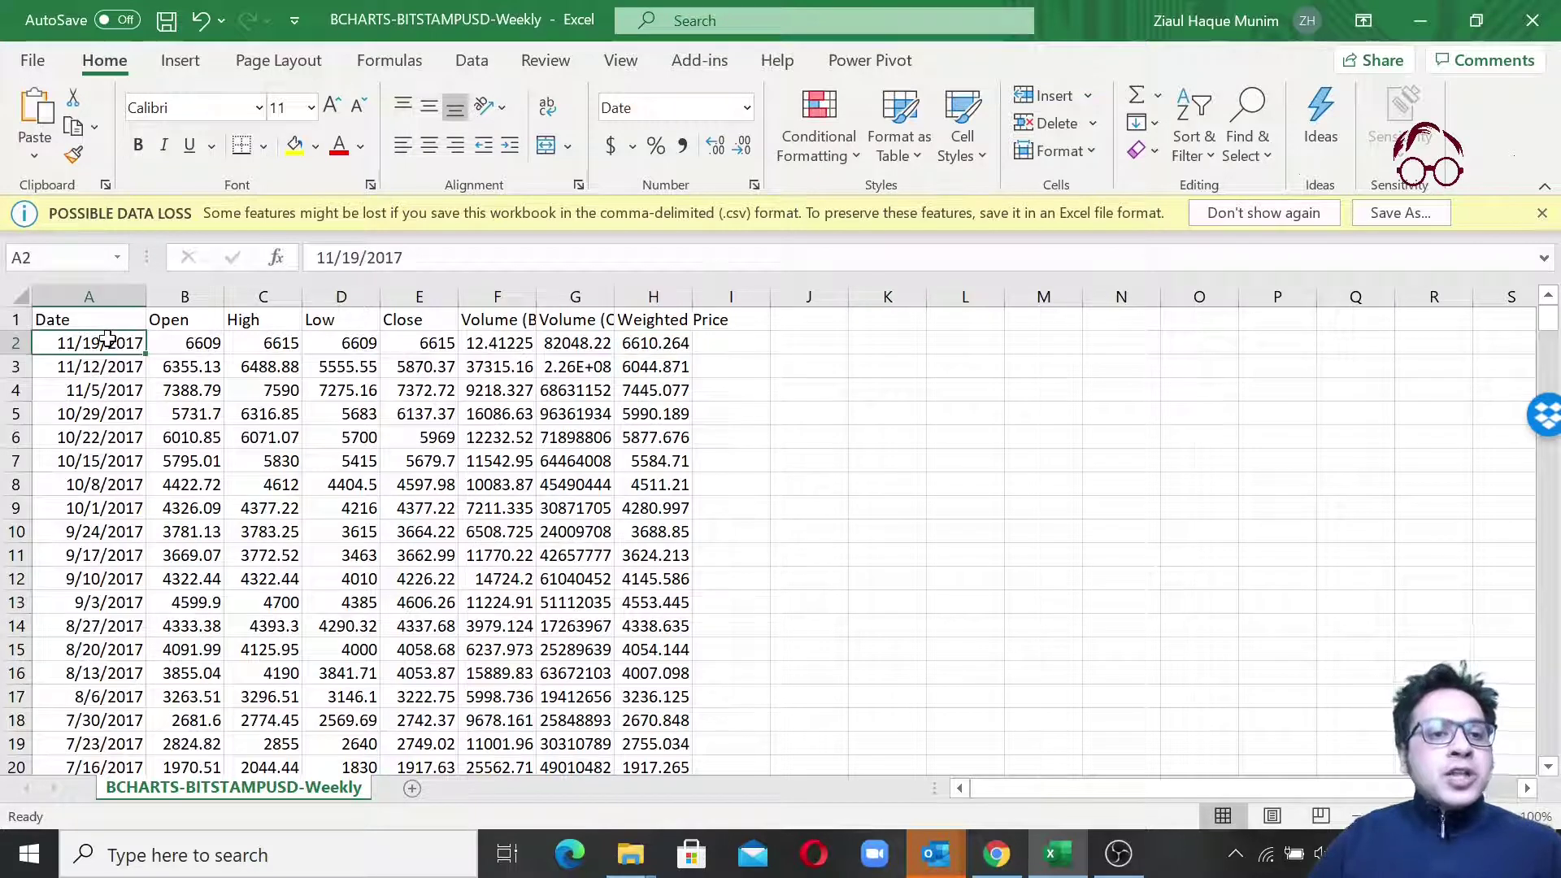
# - Select the first few weekly opening prices in the Open column as an example
pyautogui.click(196, 343)
pyautogui.moveTo(197, 343); pyautogui.dragTo(180, 508)
pyautogui.moveTo(186, 346); pyautogui.dragTo(189, 511)
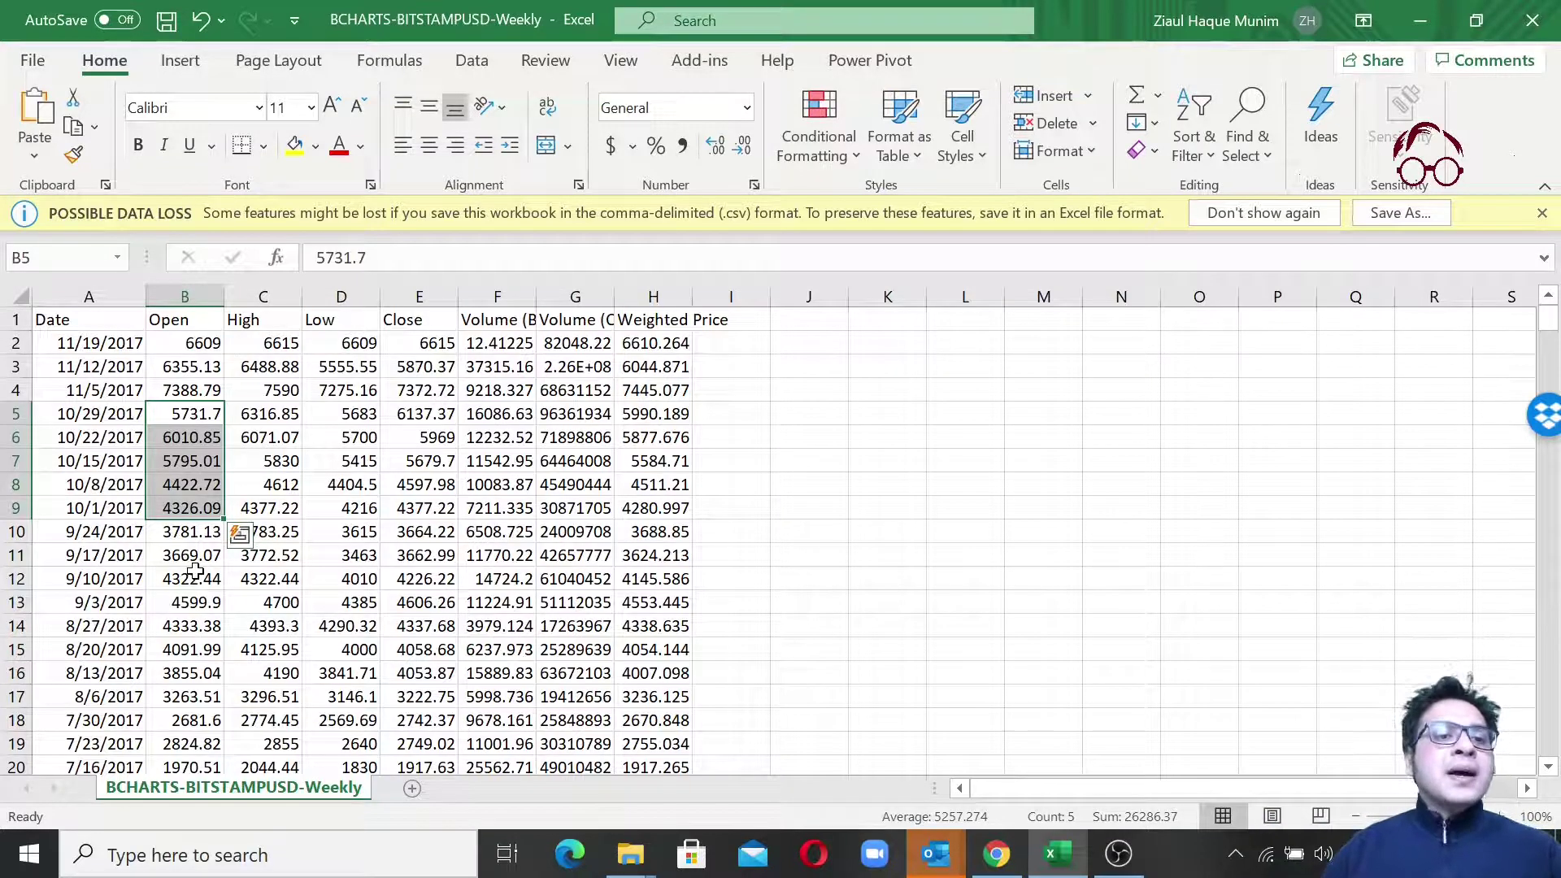
pyautogui.click(177, 324)
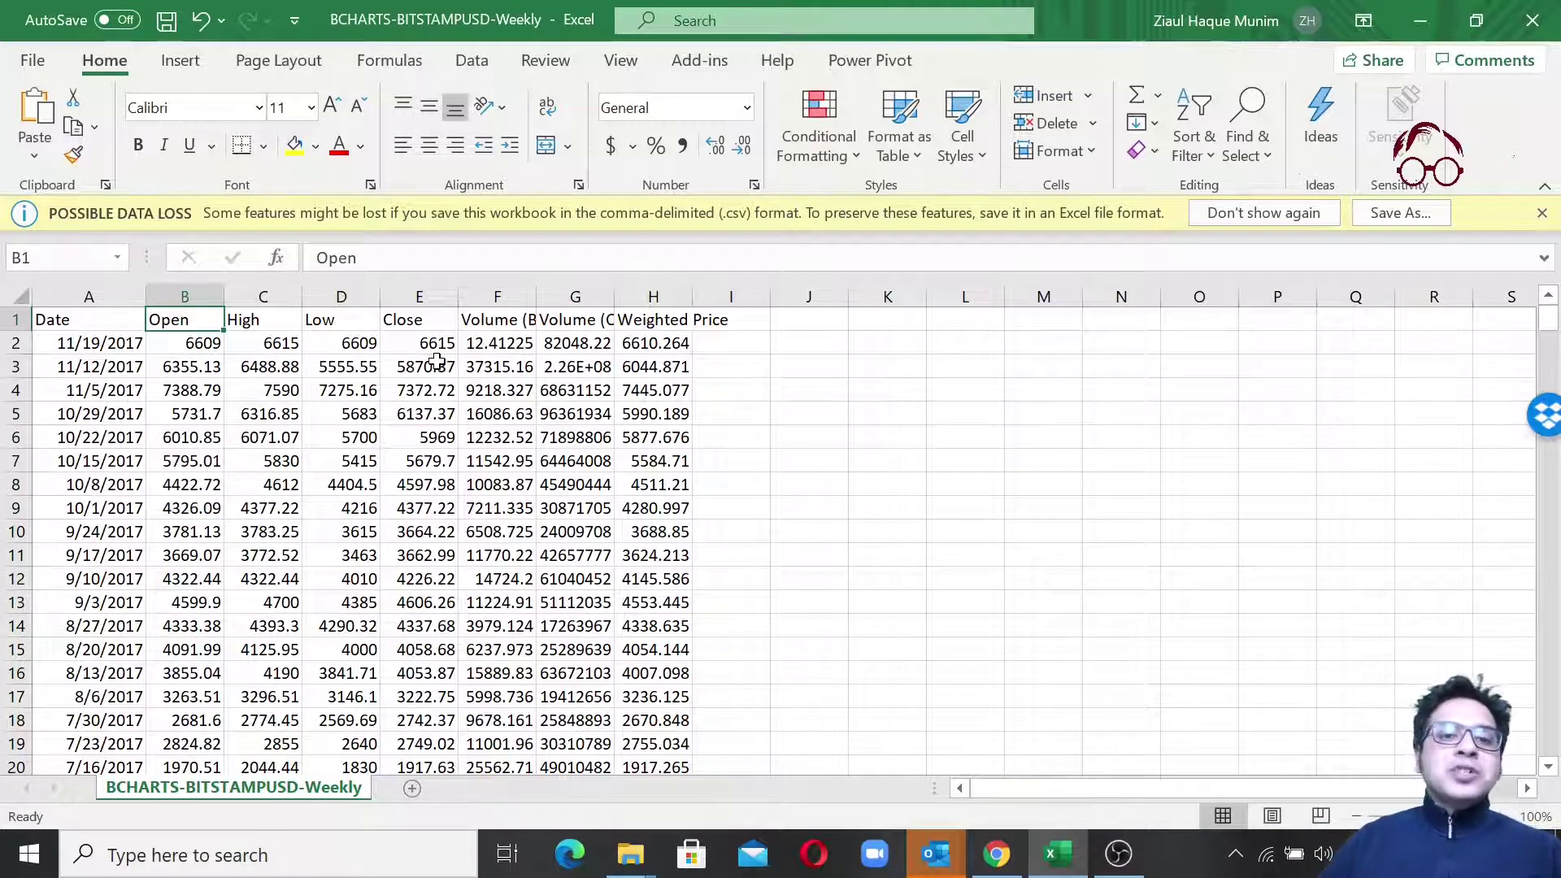
pyautogui.click(757, 342)
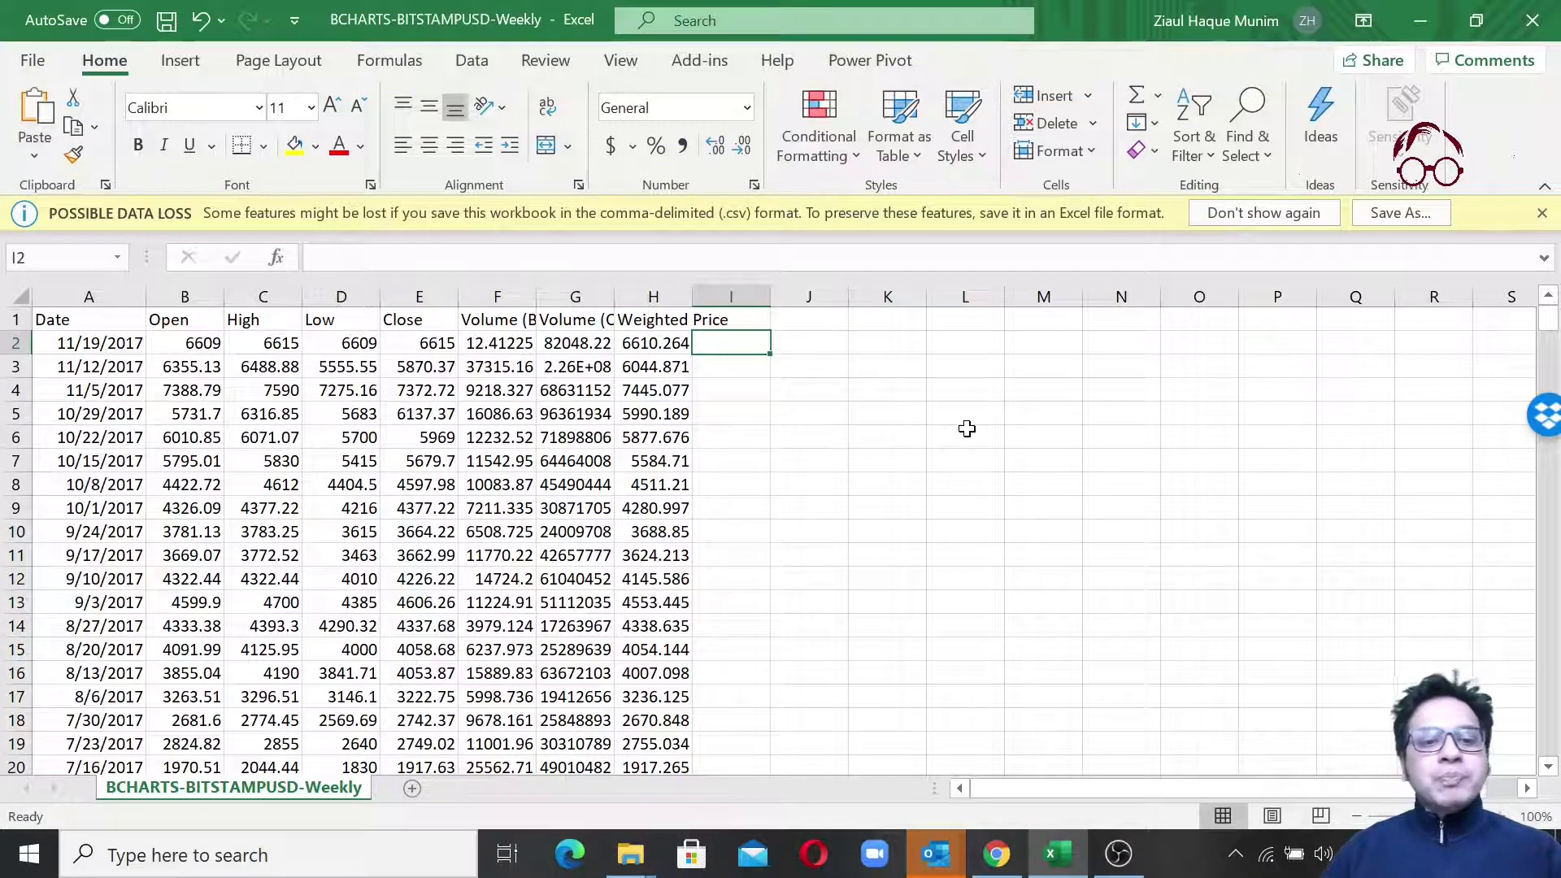
pyautogui.click(871, 485)
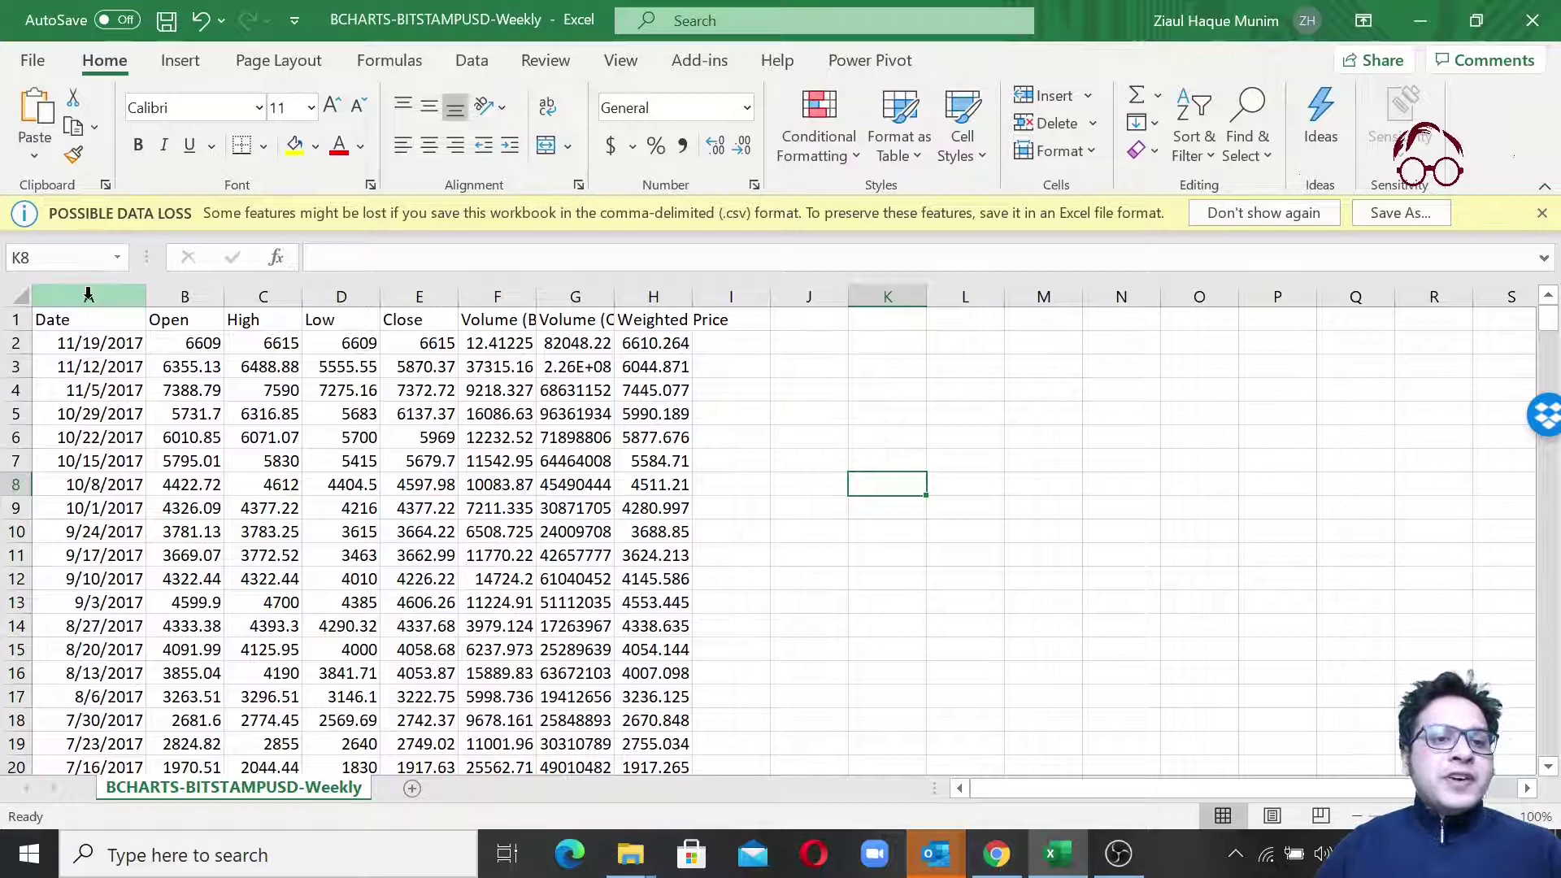
# - Select the Date and Open columns by their column headers
pyautogui.moveTo(89, 294); pyautogui.dragTo(234, 303)
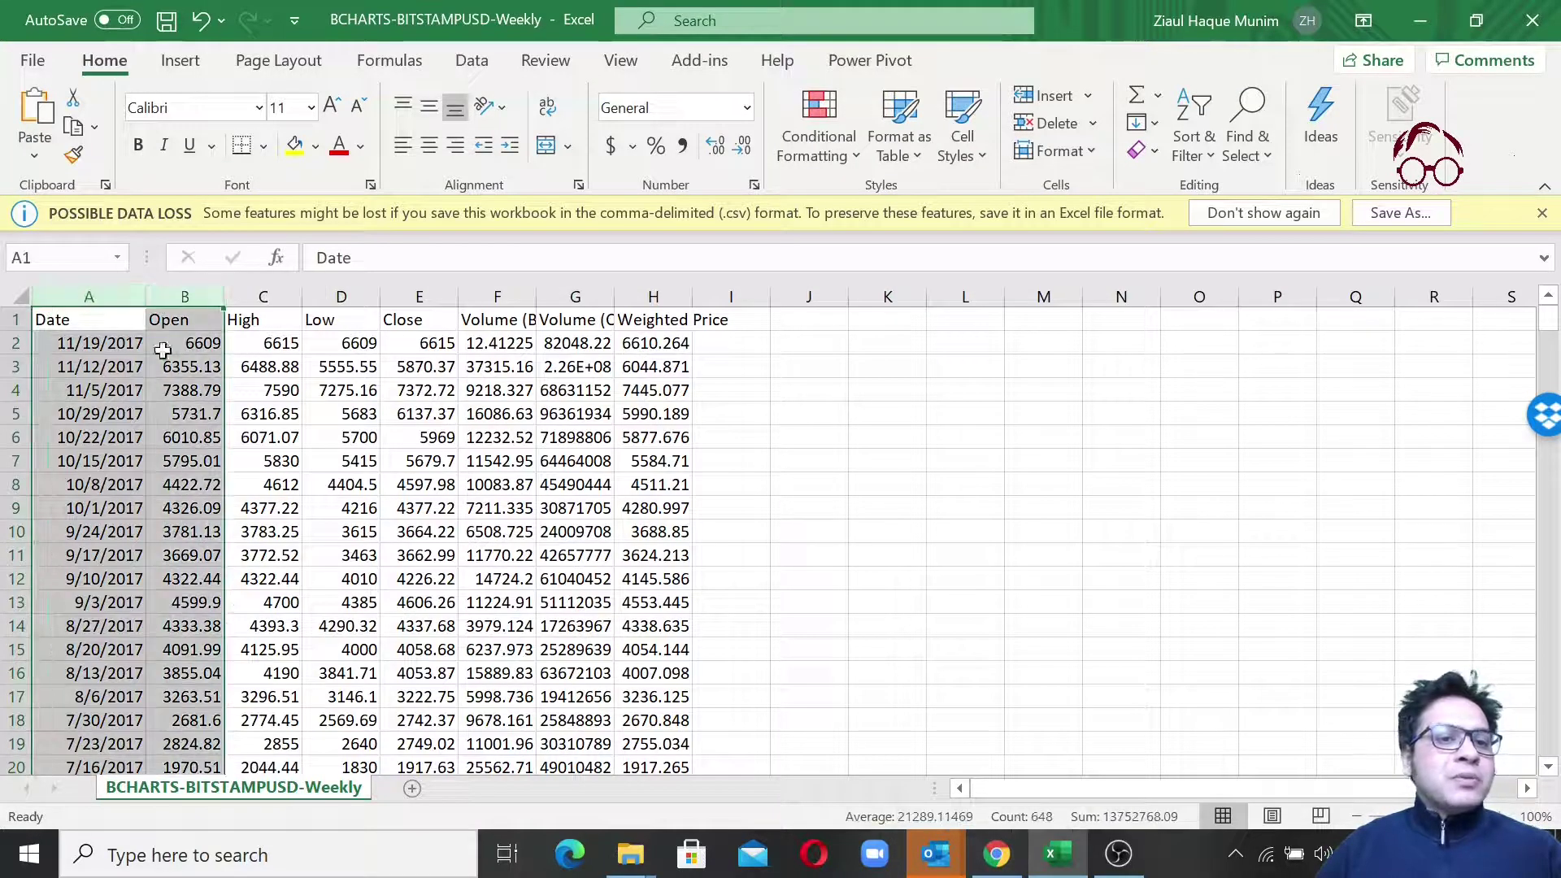
pyautogui.click(113, 319)
pyautogui.moveTo(82, 296); pyautogui.dragTo(619, 304)
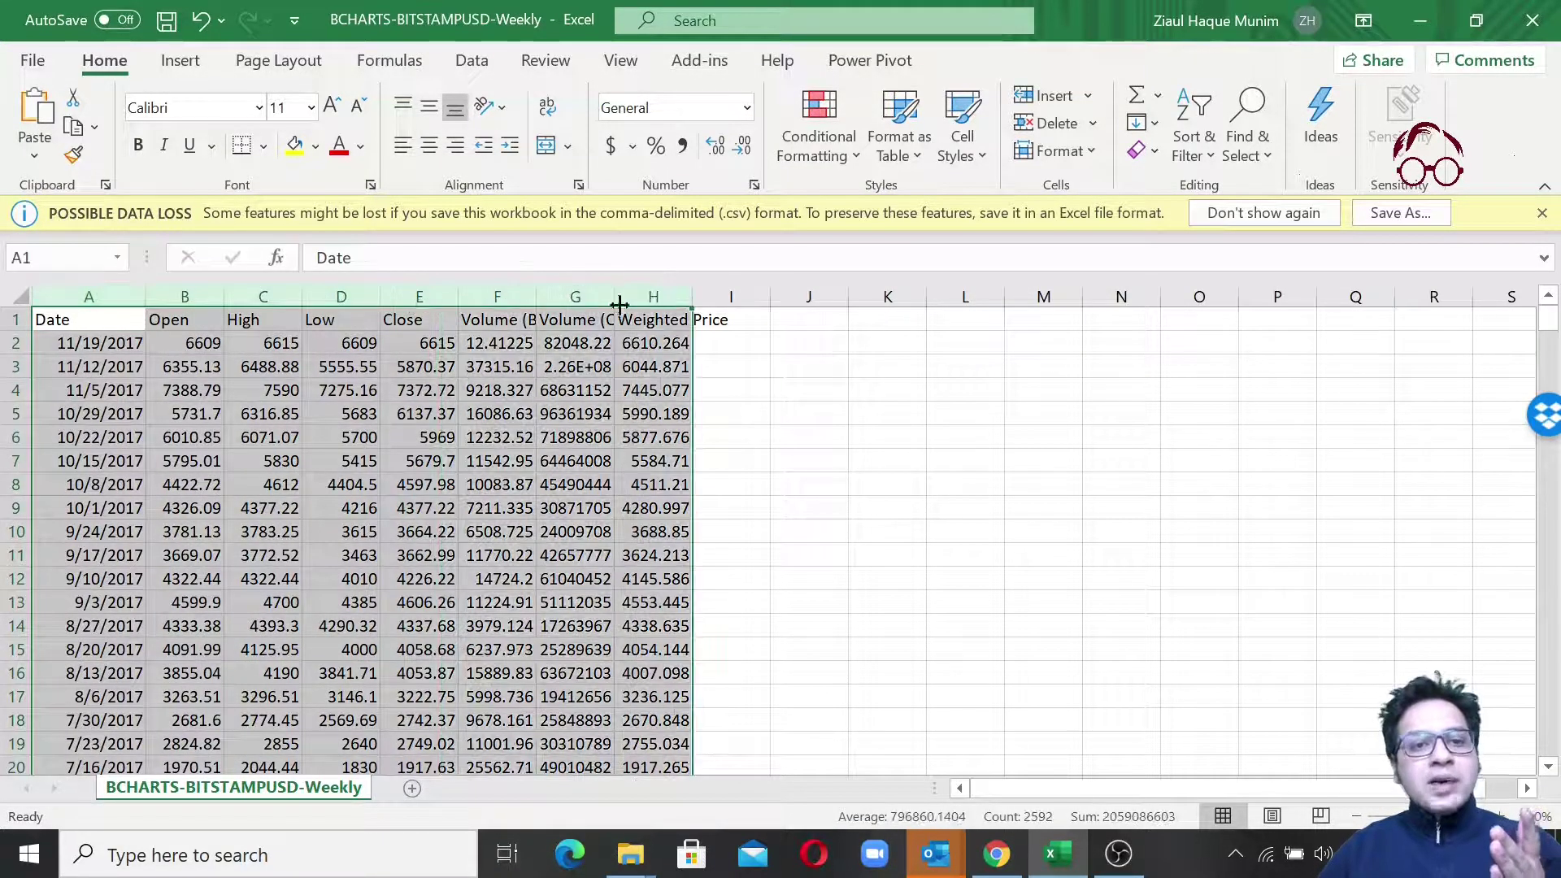
pyautogui.moveTo(89, 296); pyautogui.dragTo(175, 298)
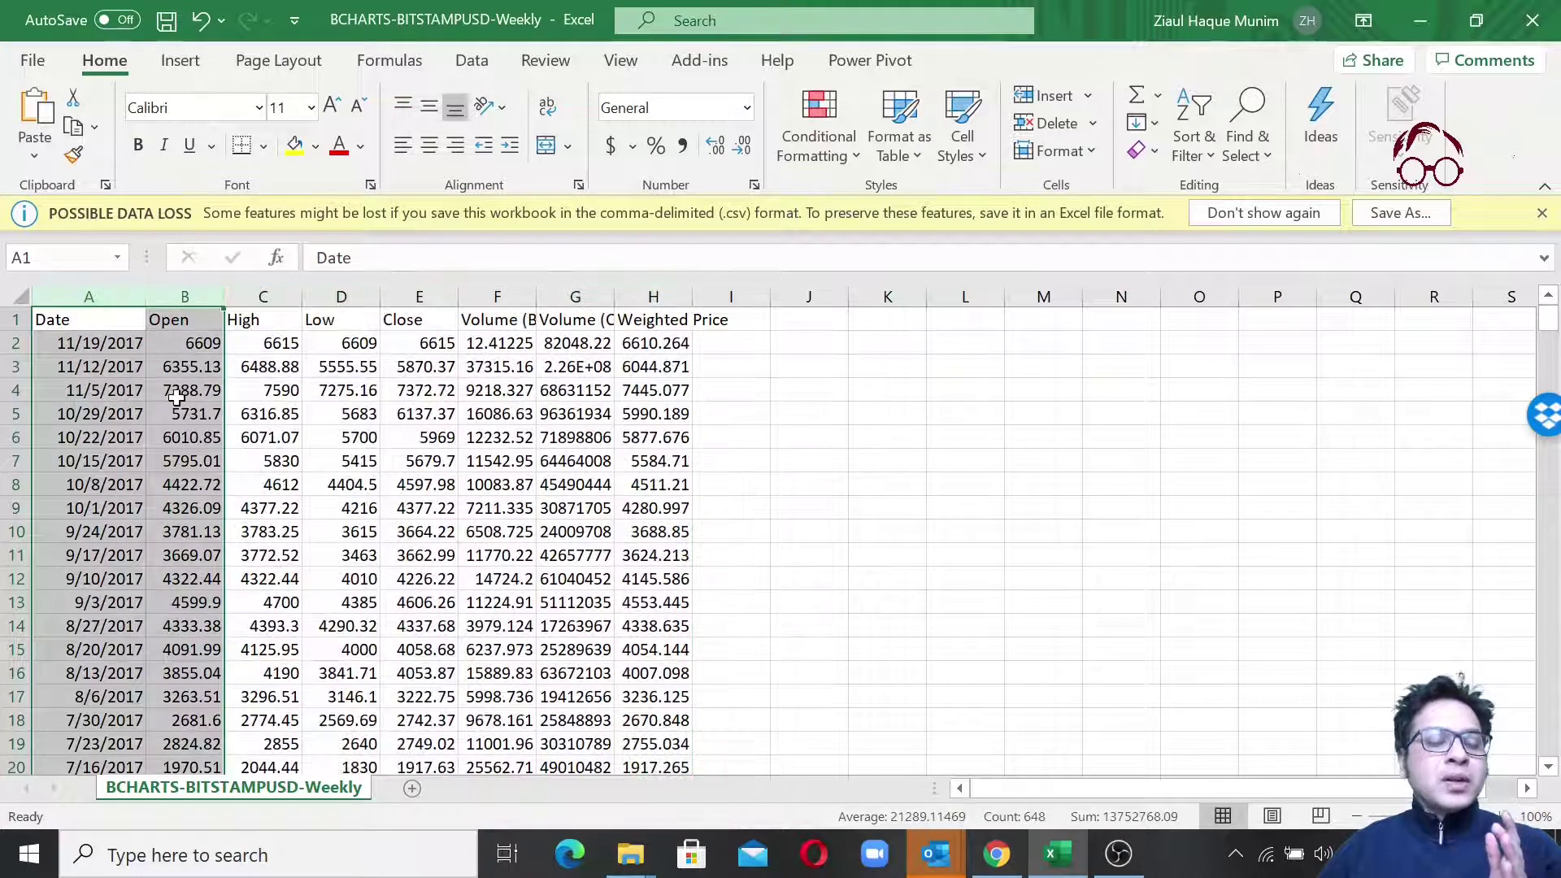
pyautogui.scroll(-19, 167, 406)
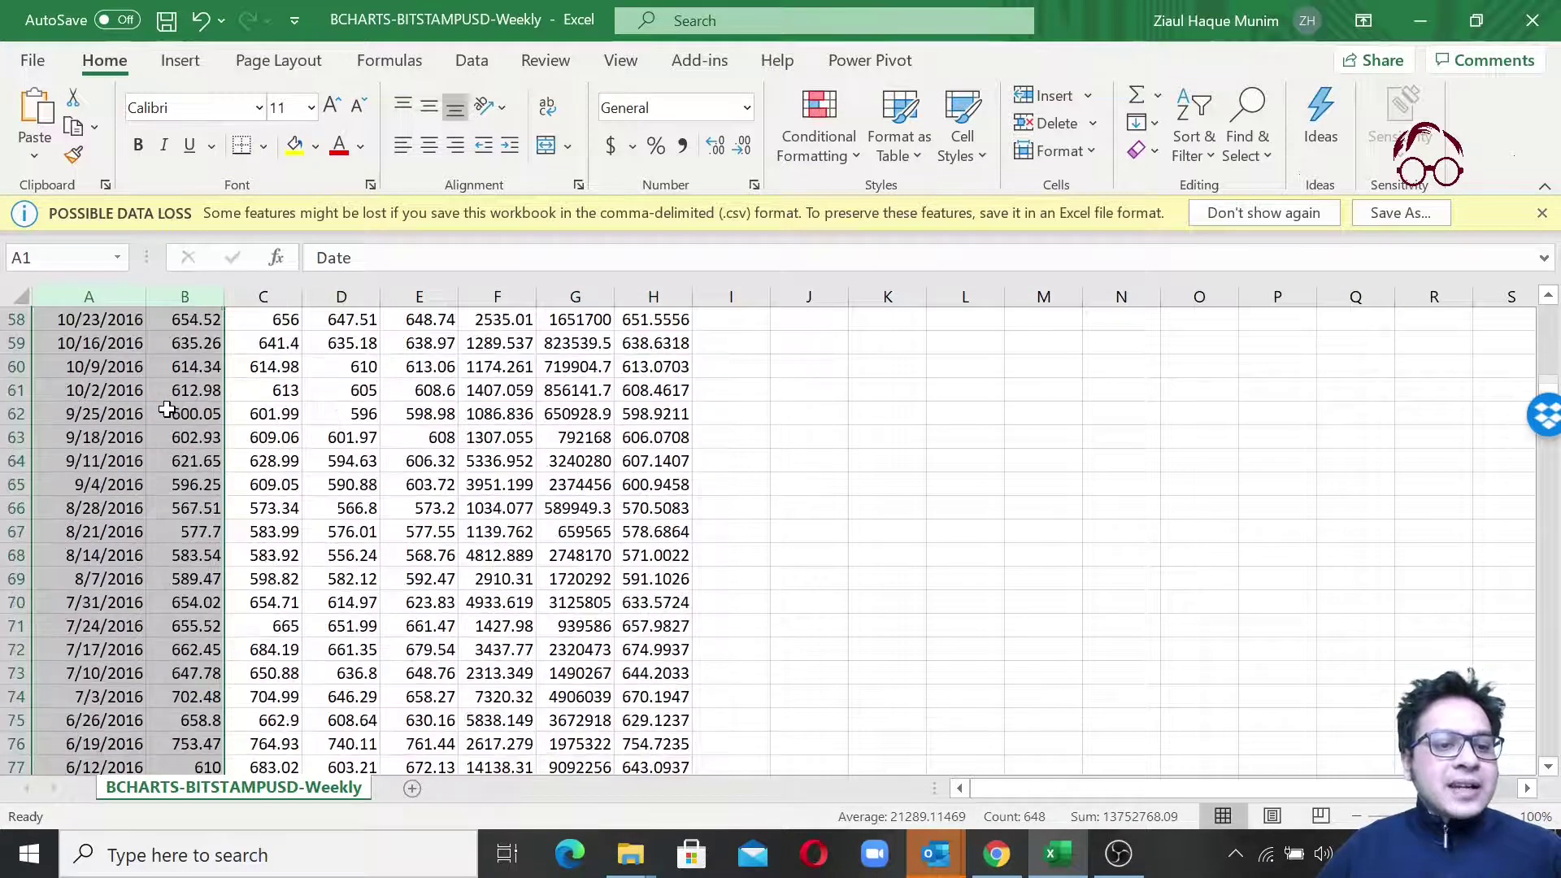
pyautogui.scroll(-20, 166, 409)
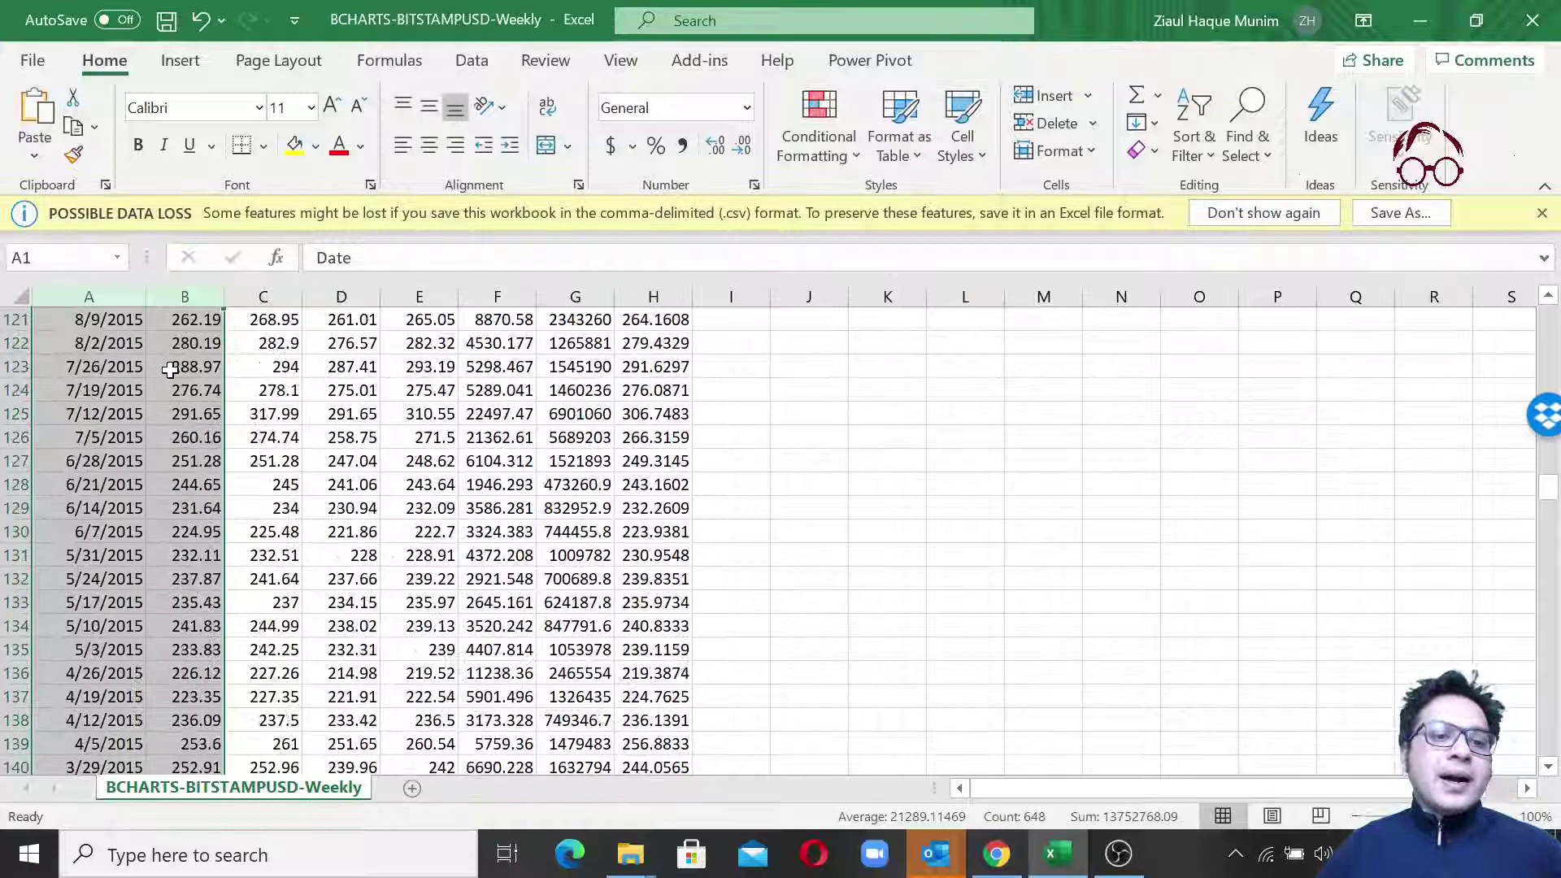
pyautogui.scroll(20, 169, 370)
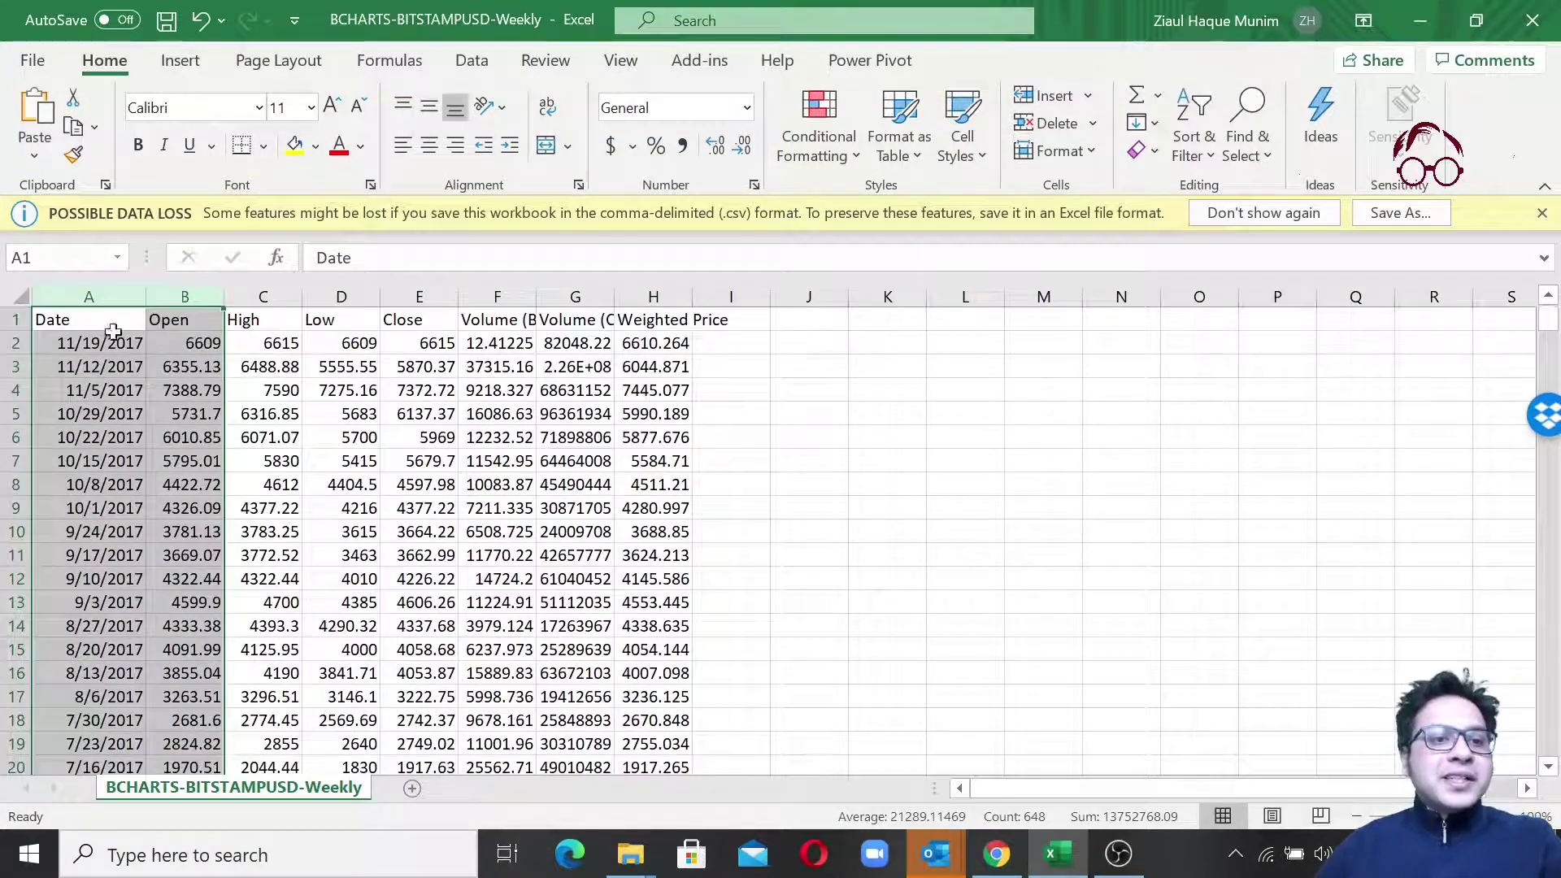
# - Select the Date and Open headers and extend the selection down to row 324 (A1:B324)
pyautogui.click(113, 329)
pyautogui.moveTo(89, 321); pyautogui.dragTo(183, 321)
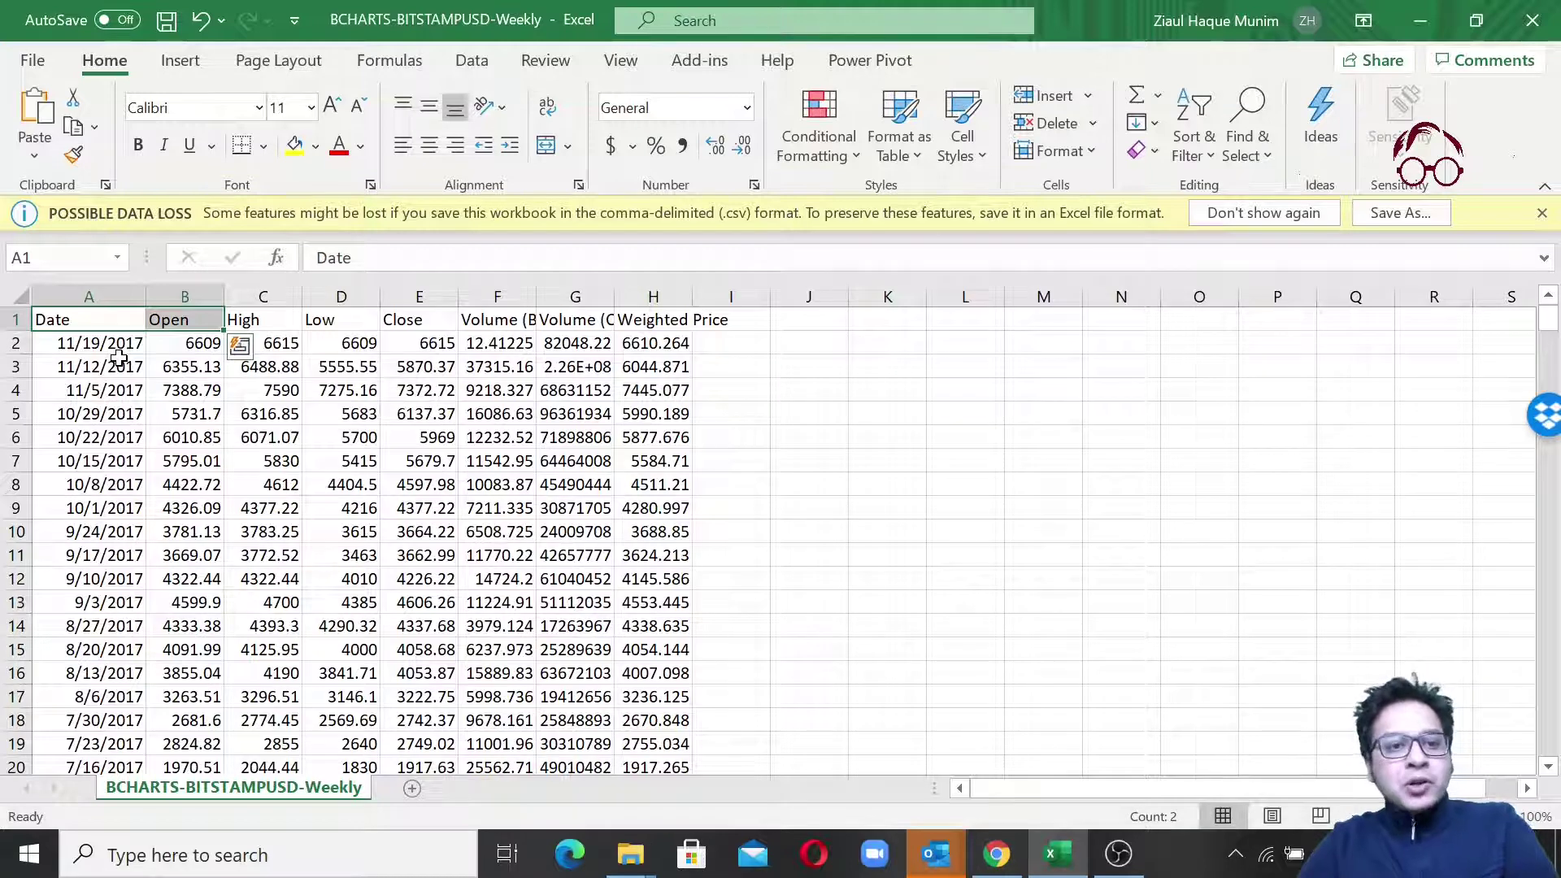
pyautogui.hotkey('ctrl', 'shift', 'Down')
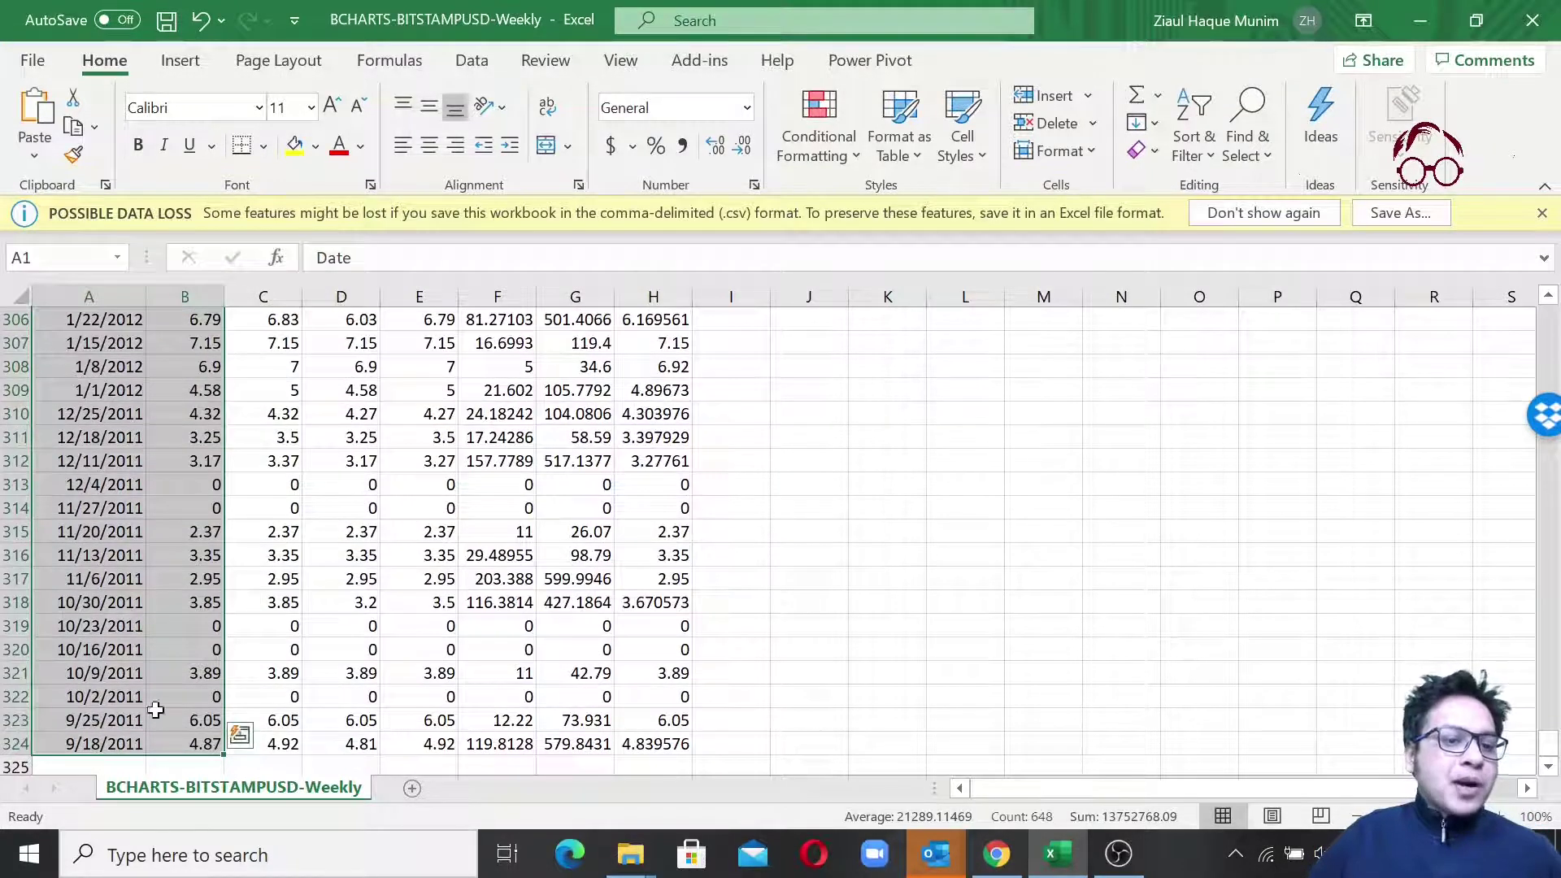
pyautogui.scroll(20, 142, 619)
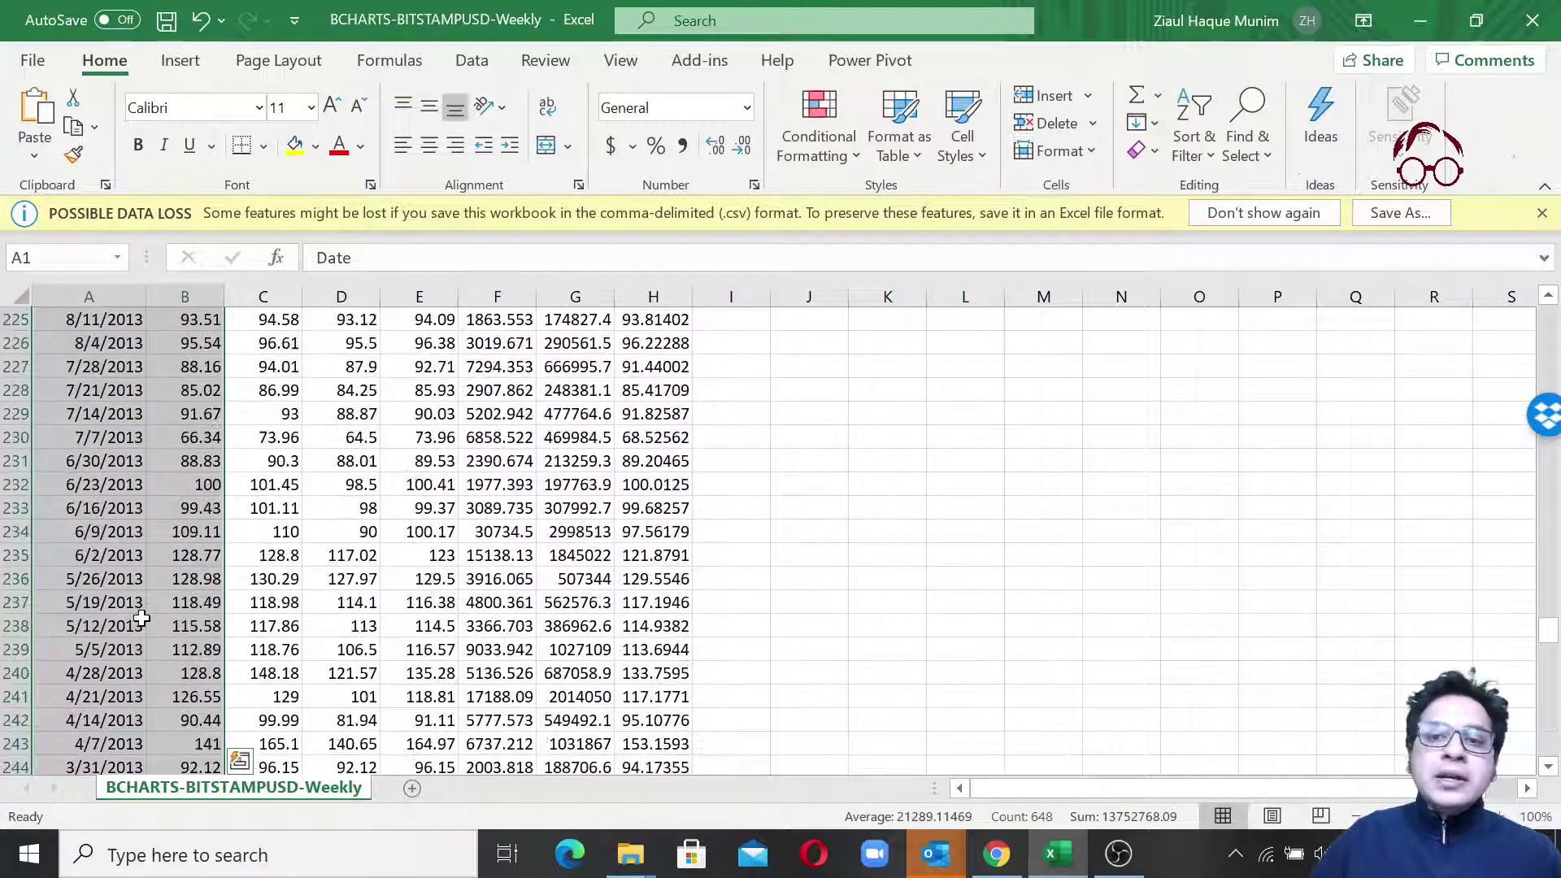
pyautogui.scroll(20, 141, 619)
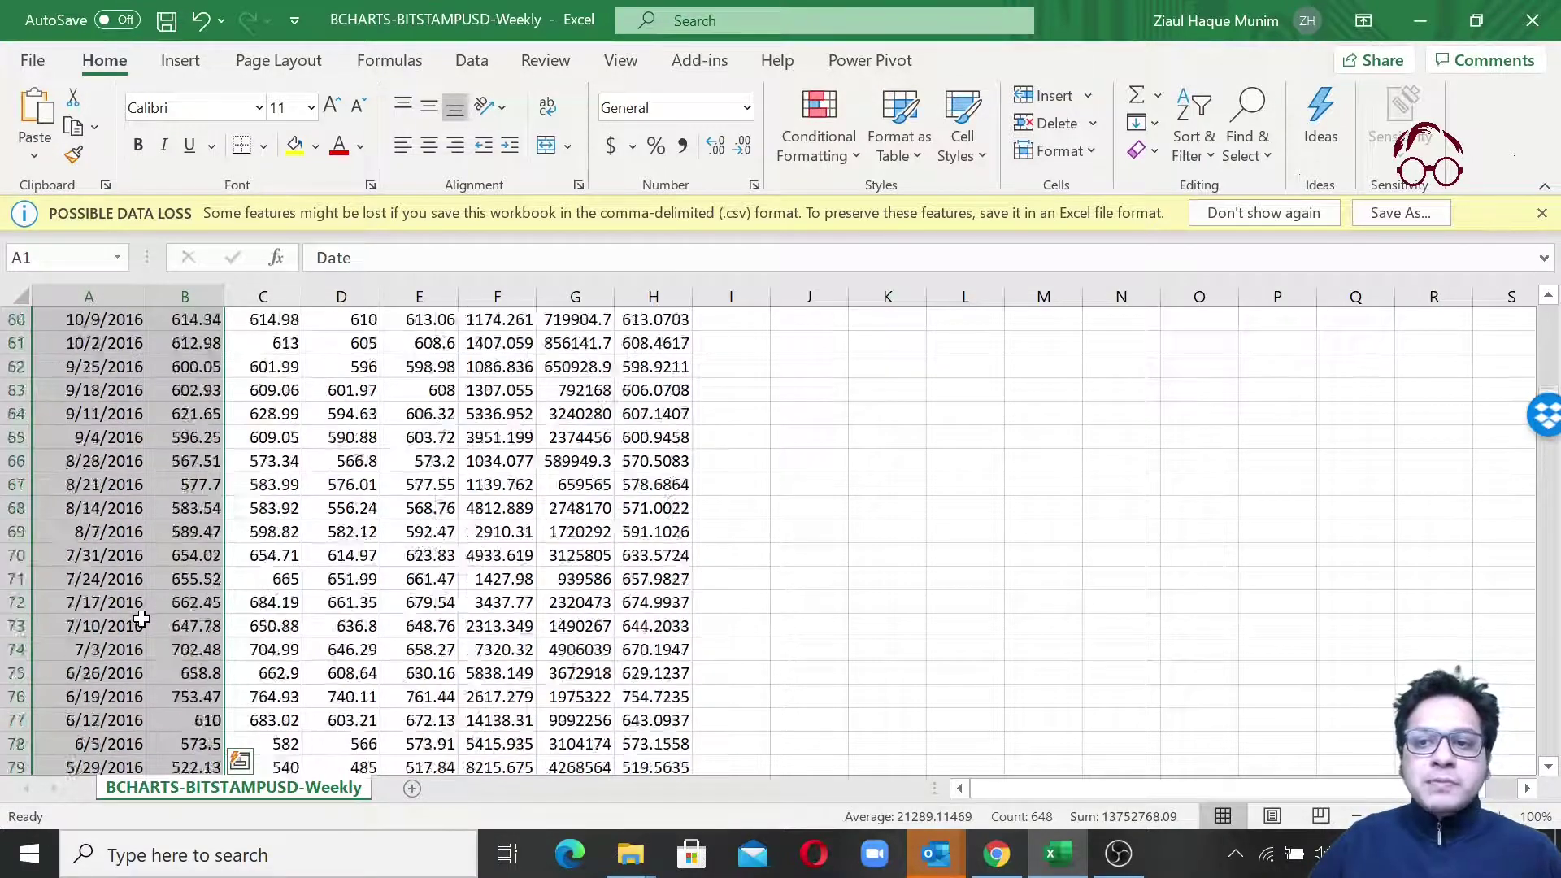
pyautogui.scroll(5, 142, 619)
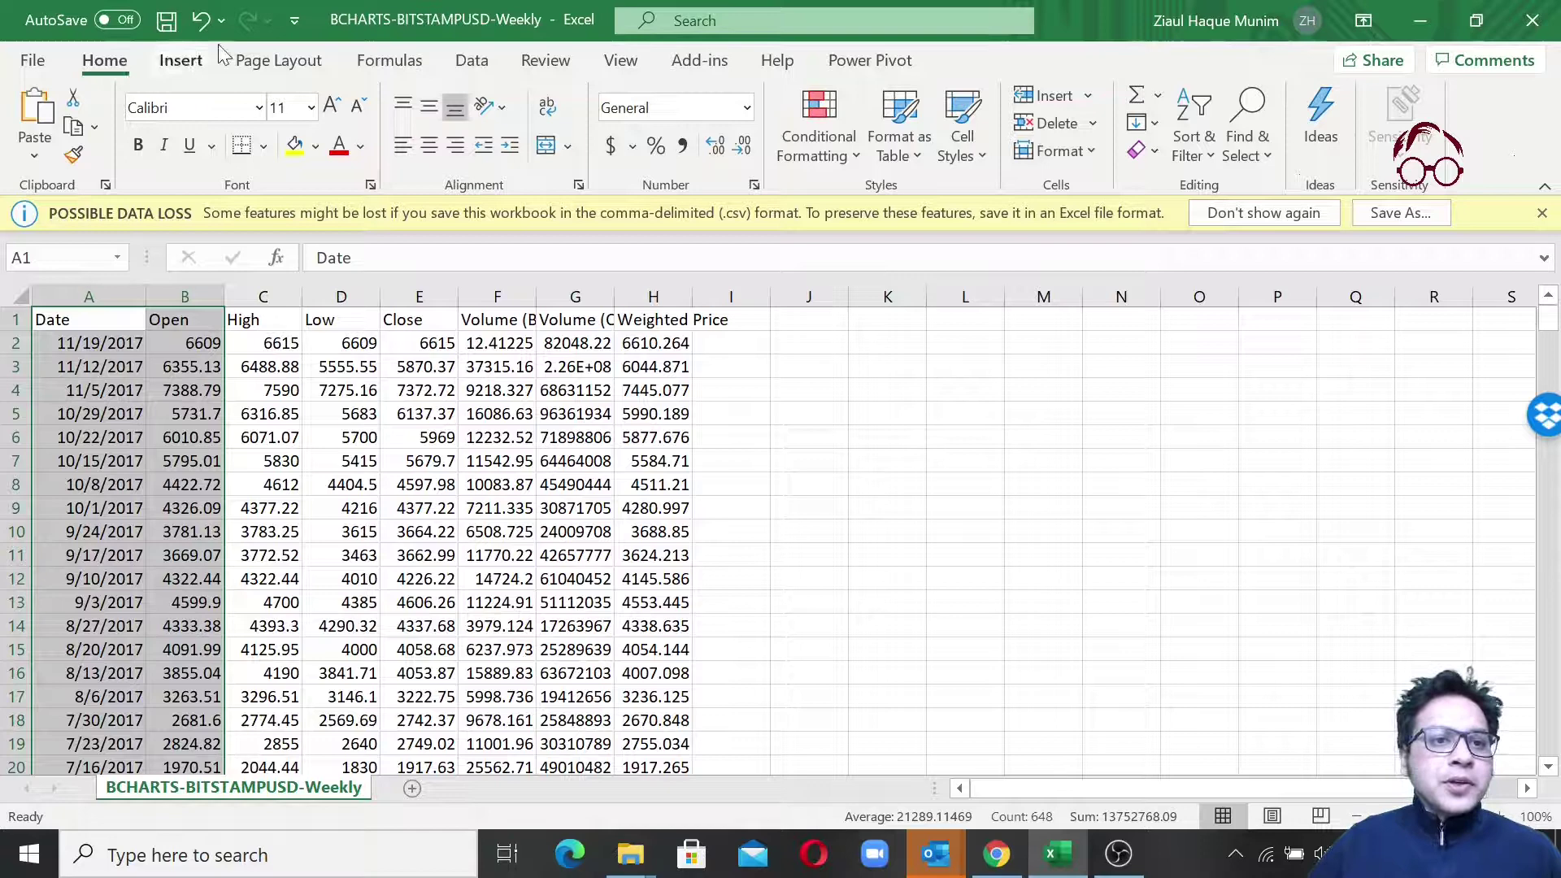
# - Open Insert > PivotTable for $A$1:$B$324, placing the report on a new worksheet
pyautogui.click(180, 61)
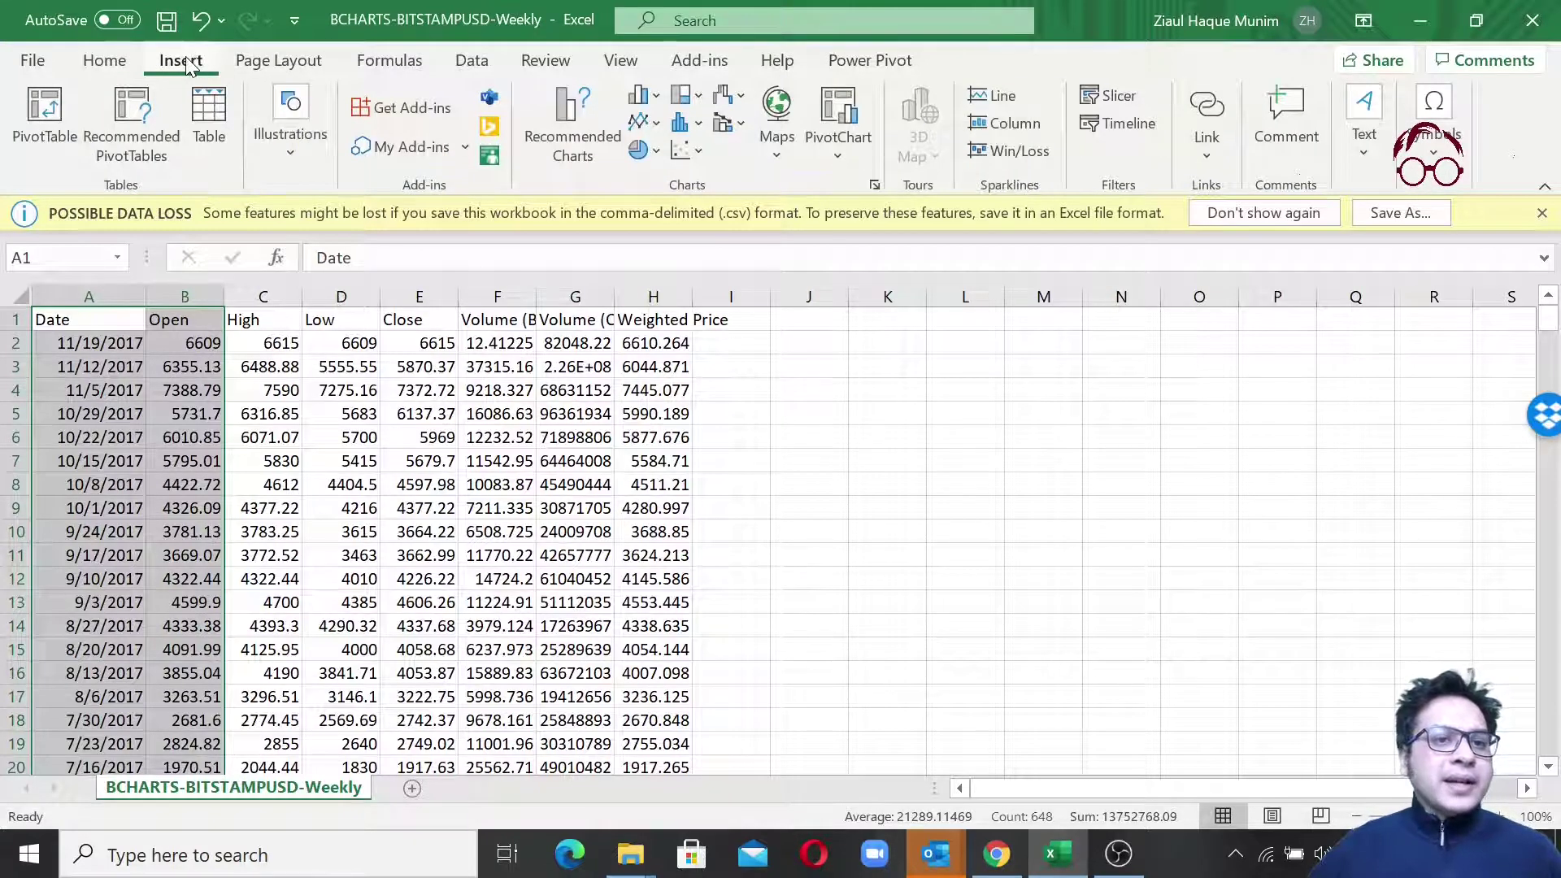
pyautogui.click(51, 112)
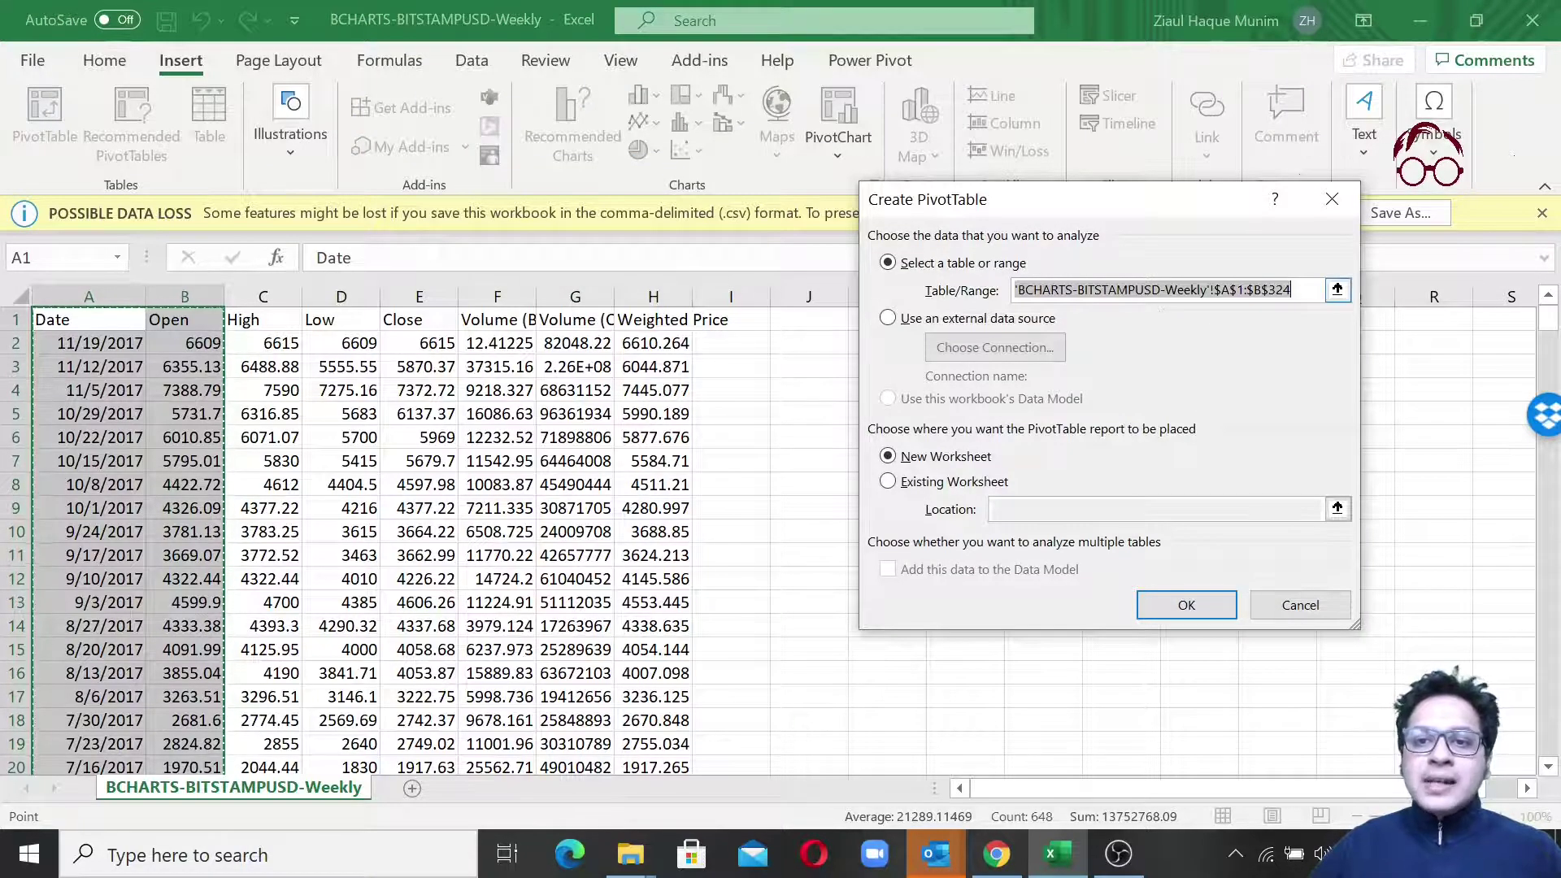
pyautogui.scroll(-12, 170, 383)
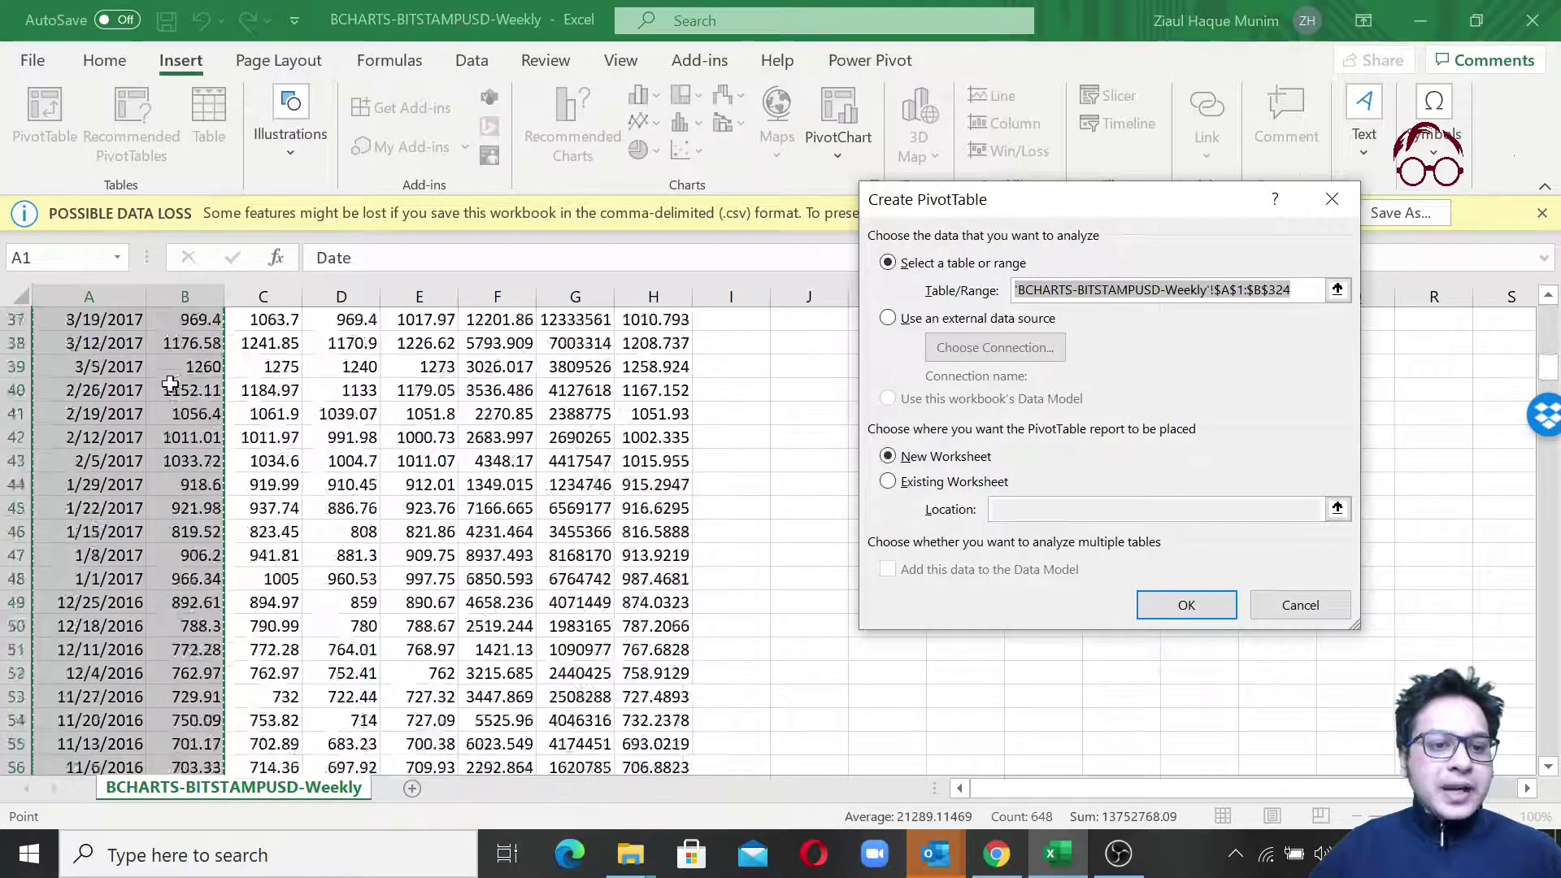
pyautogui.scroll(-20, 170, 384)
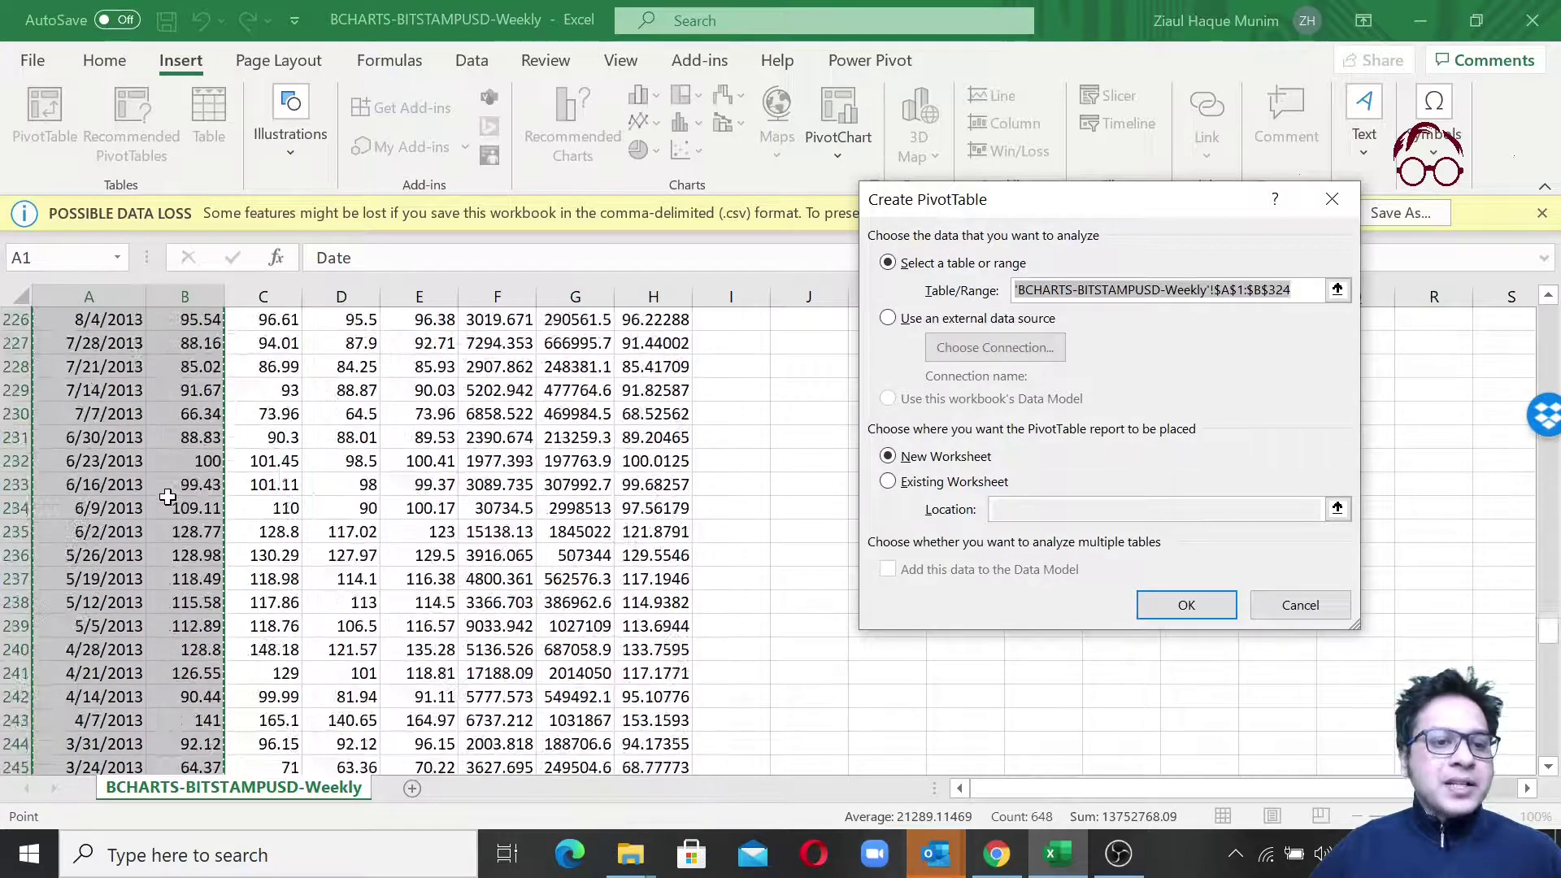
pyautogui.scroll(-20, 168, 497)
pyautogui.scroll(3, 170, 508)
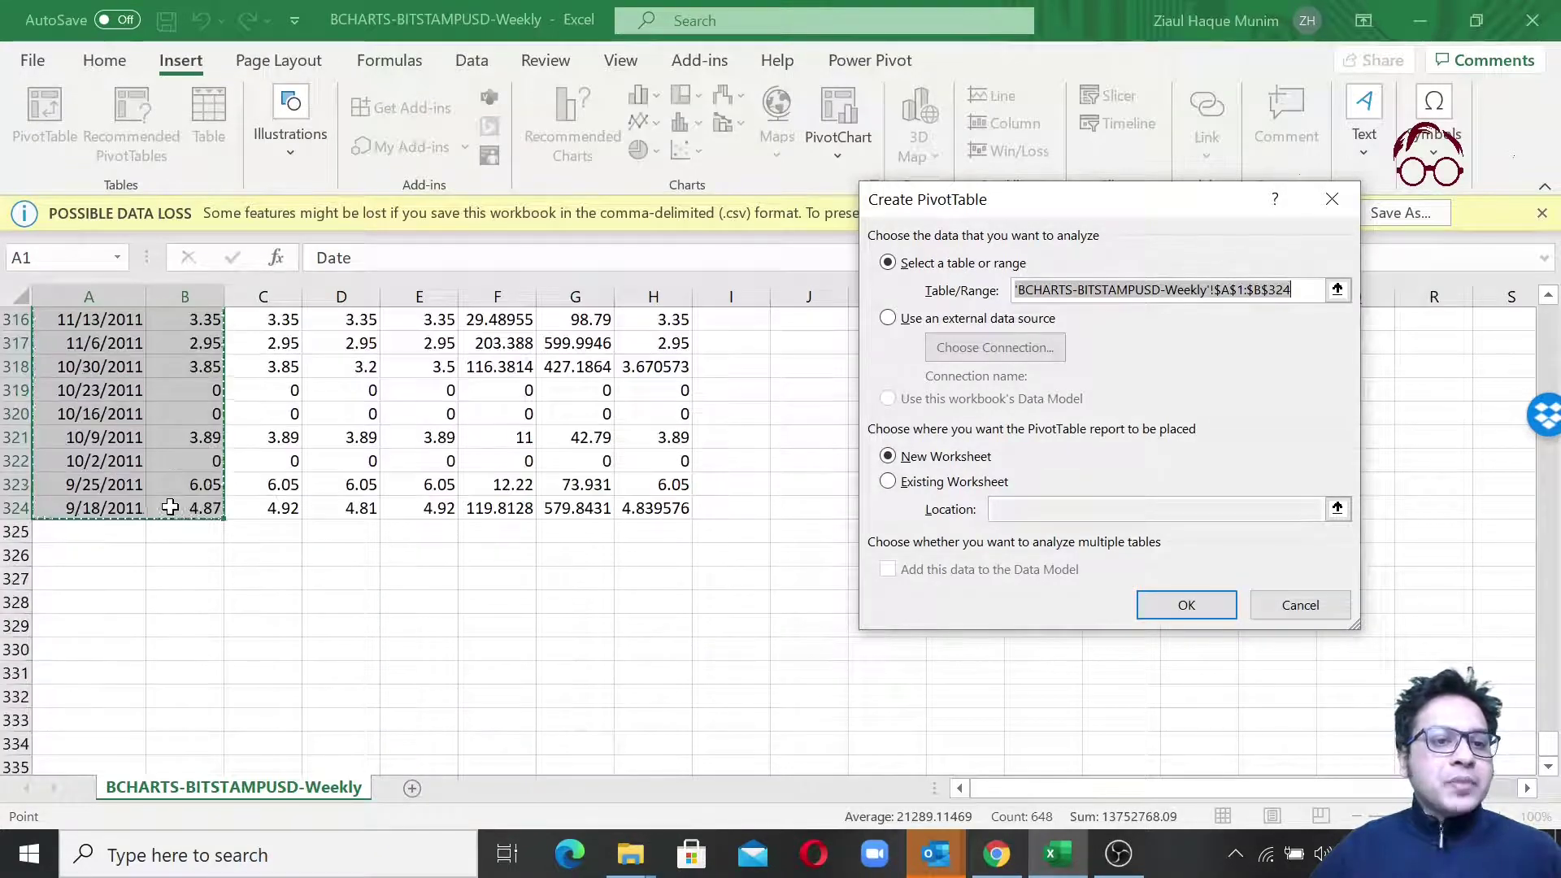
pyautogui.scroll(4, 170, 507)
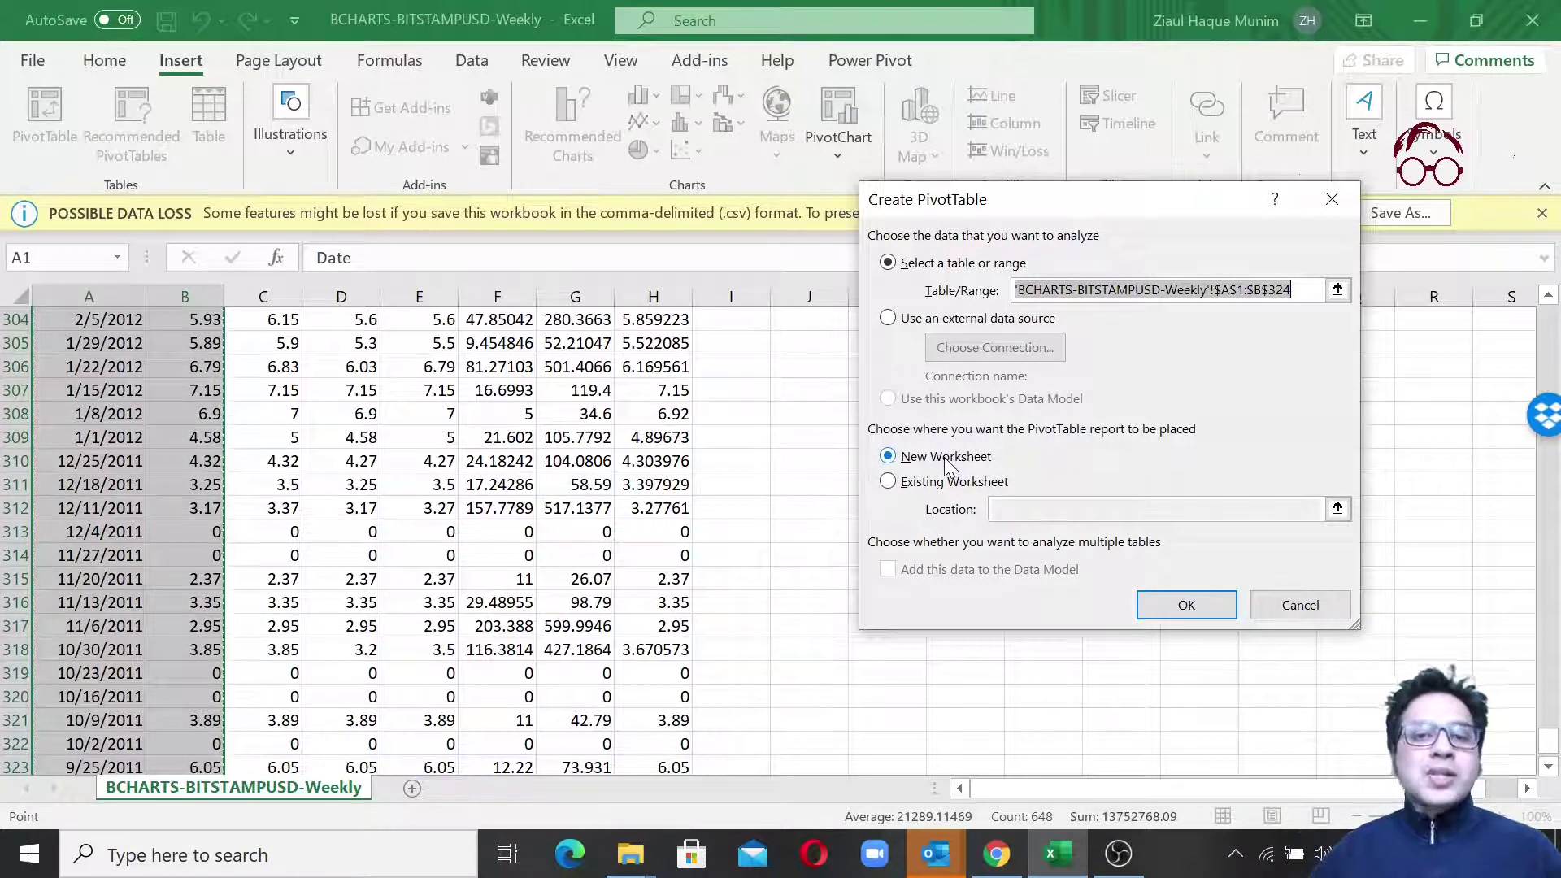
# - Create the PivotTable and add Date and Open, giving Sum of Open per year 2011–2017
pyautogui.click(1187, 604)
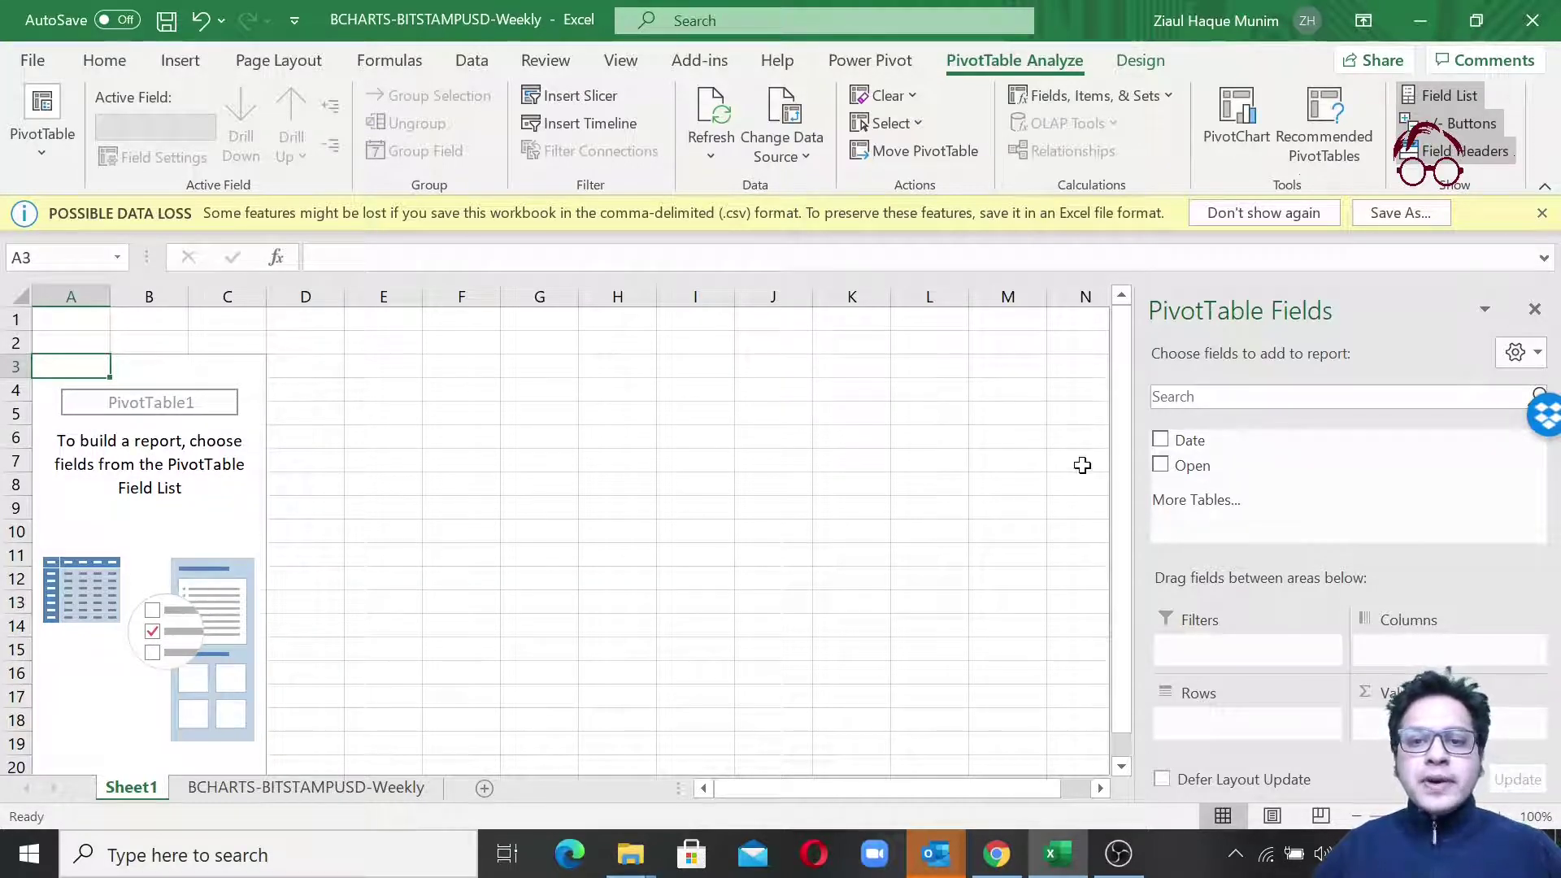
pyautogui.click(1161, 441)
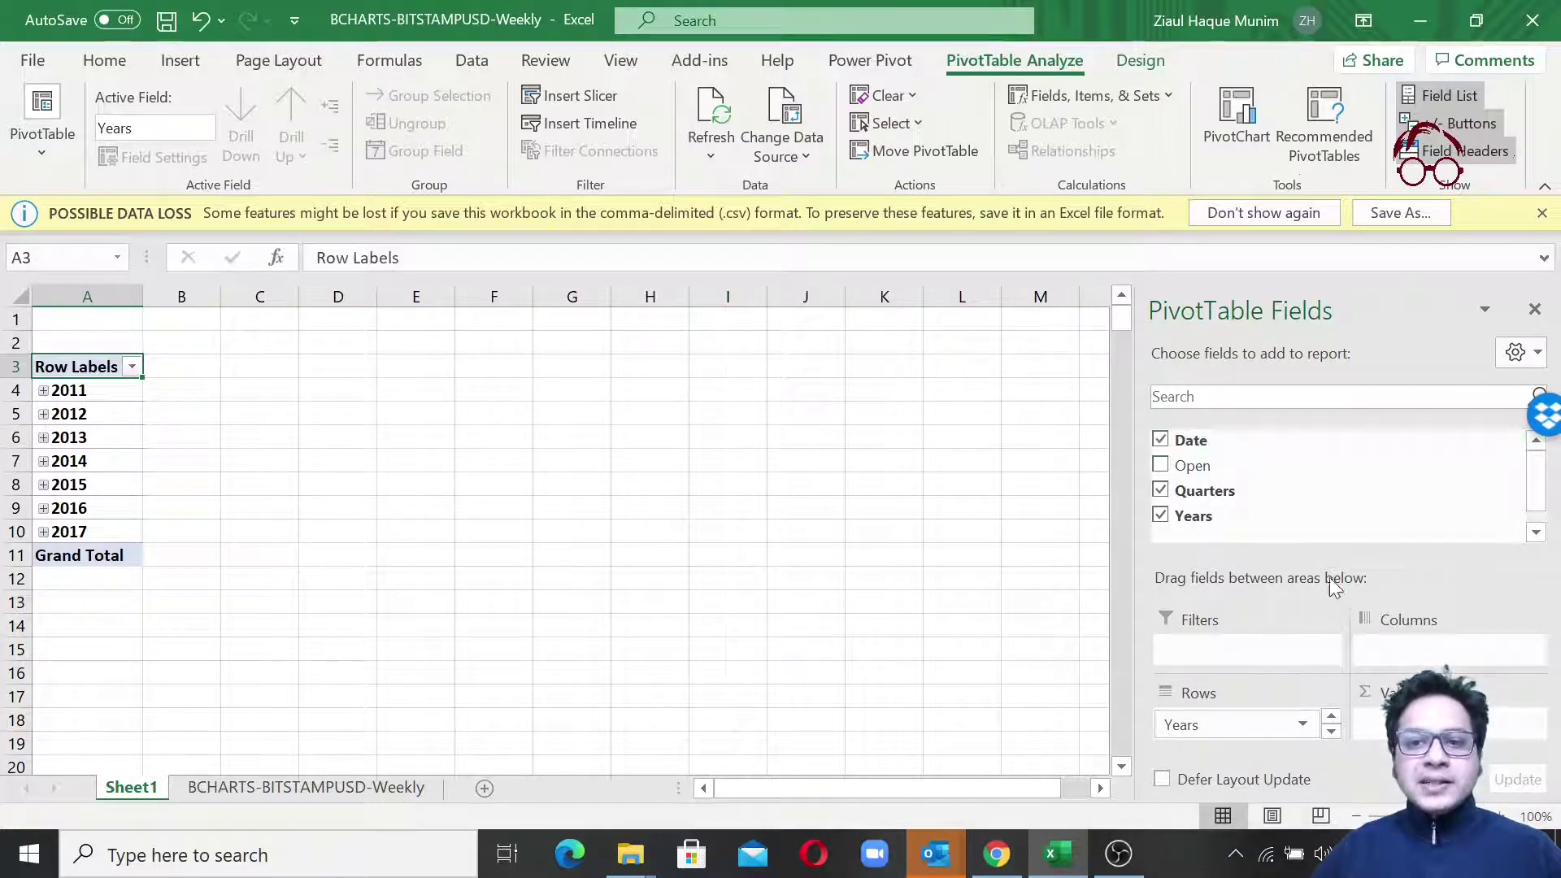
pyautogui.click(1163, 467)
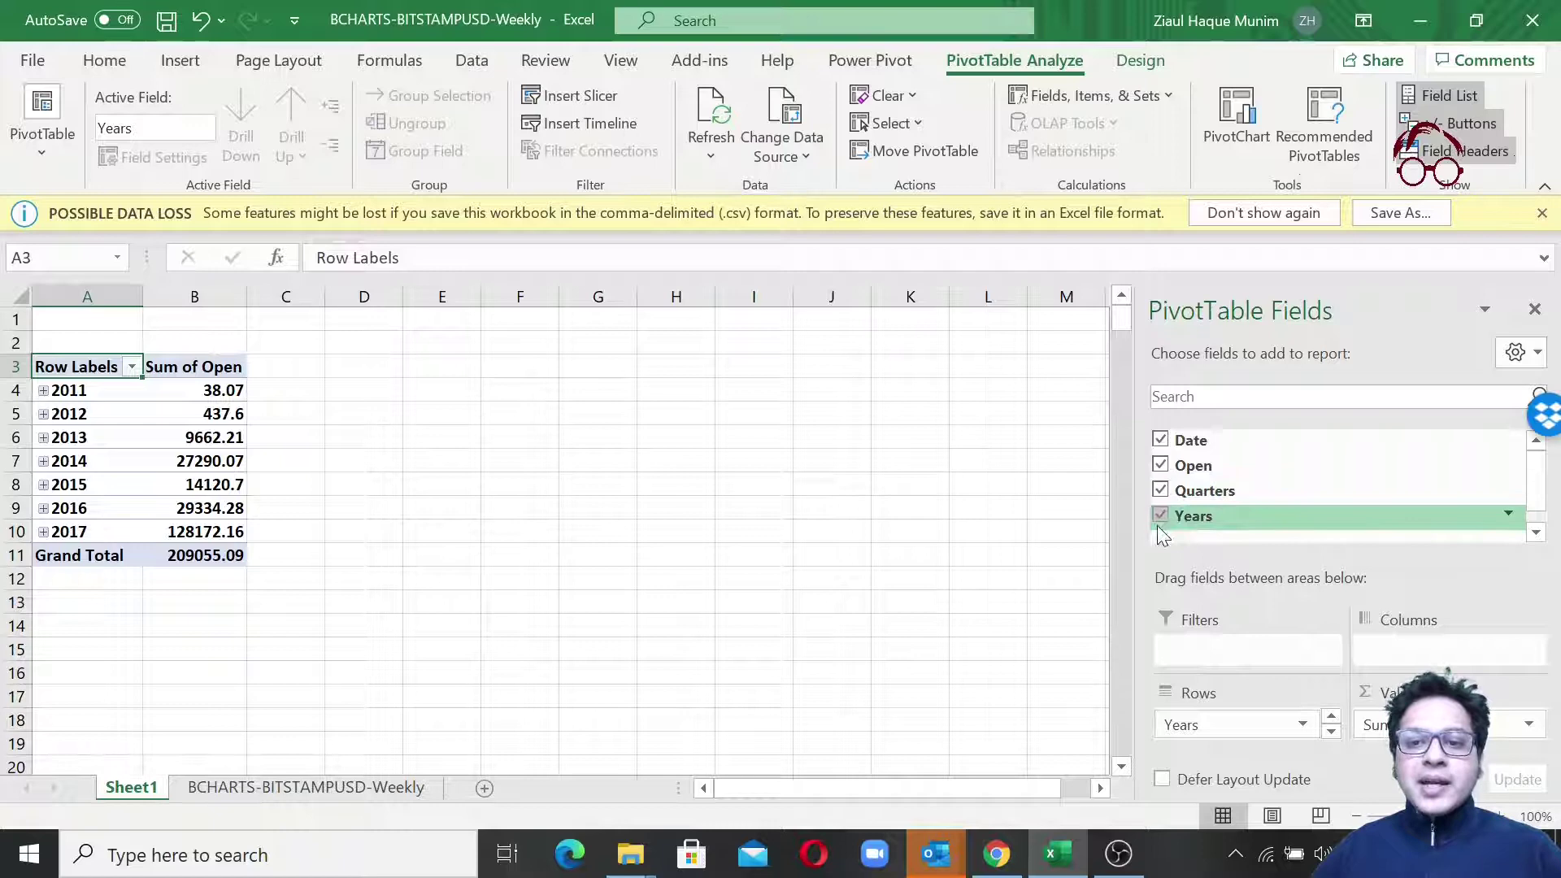
# - Expand 2011 and 2012 into quarters; 2012 shows 71.93, 68.42, 140.22 and 157.03
pyautogui.click(43, 391)
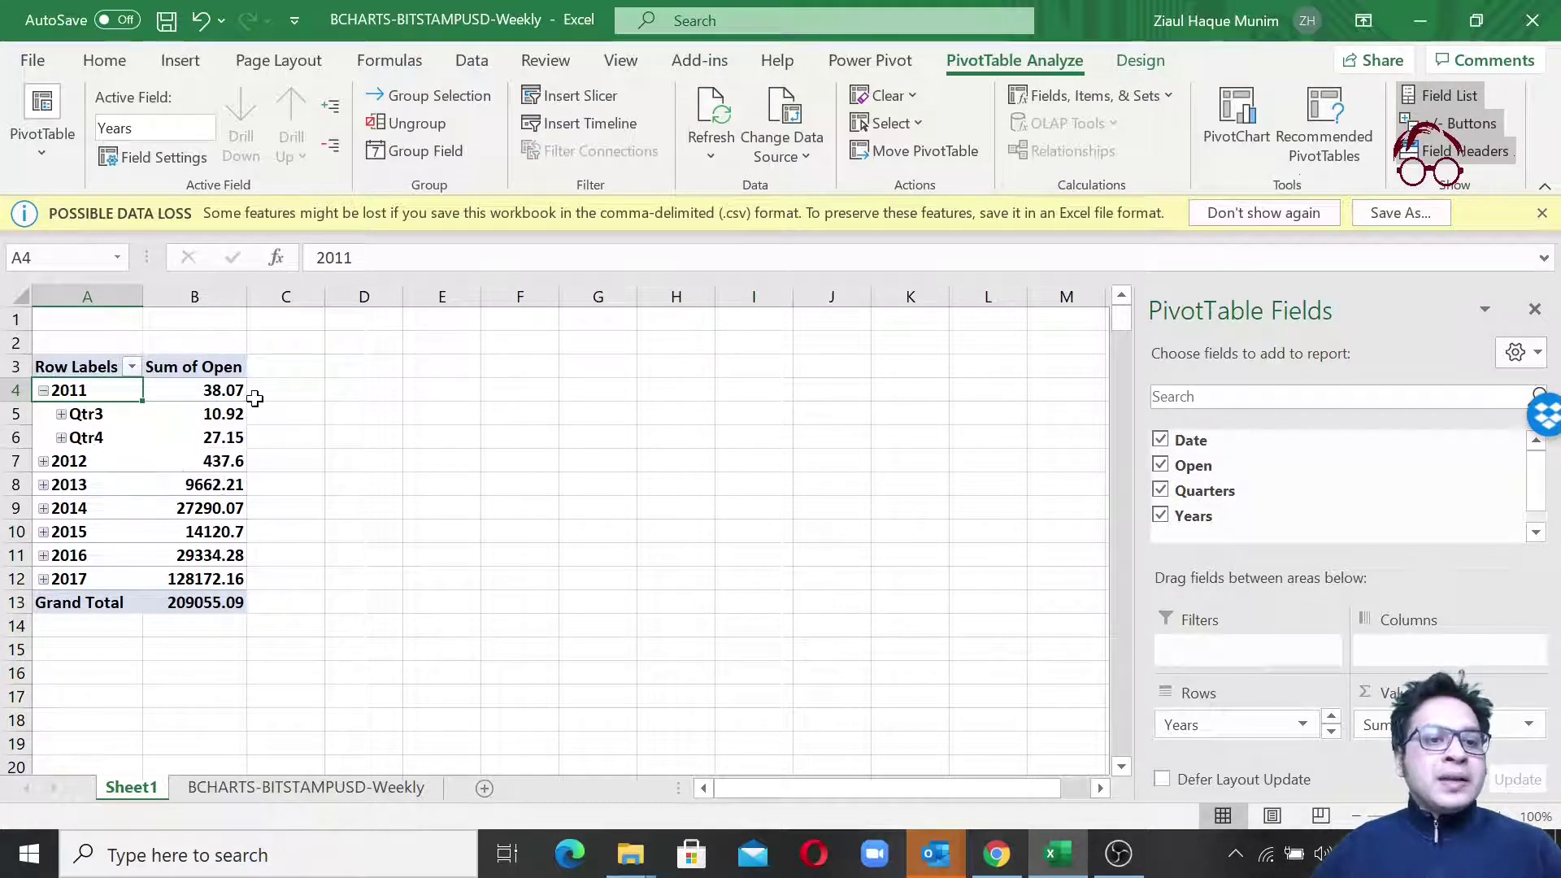
pyautogui.click(211, 391)
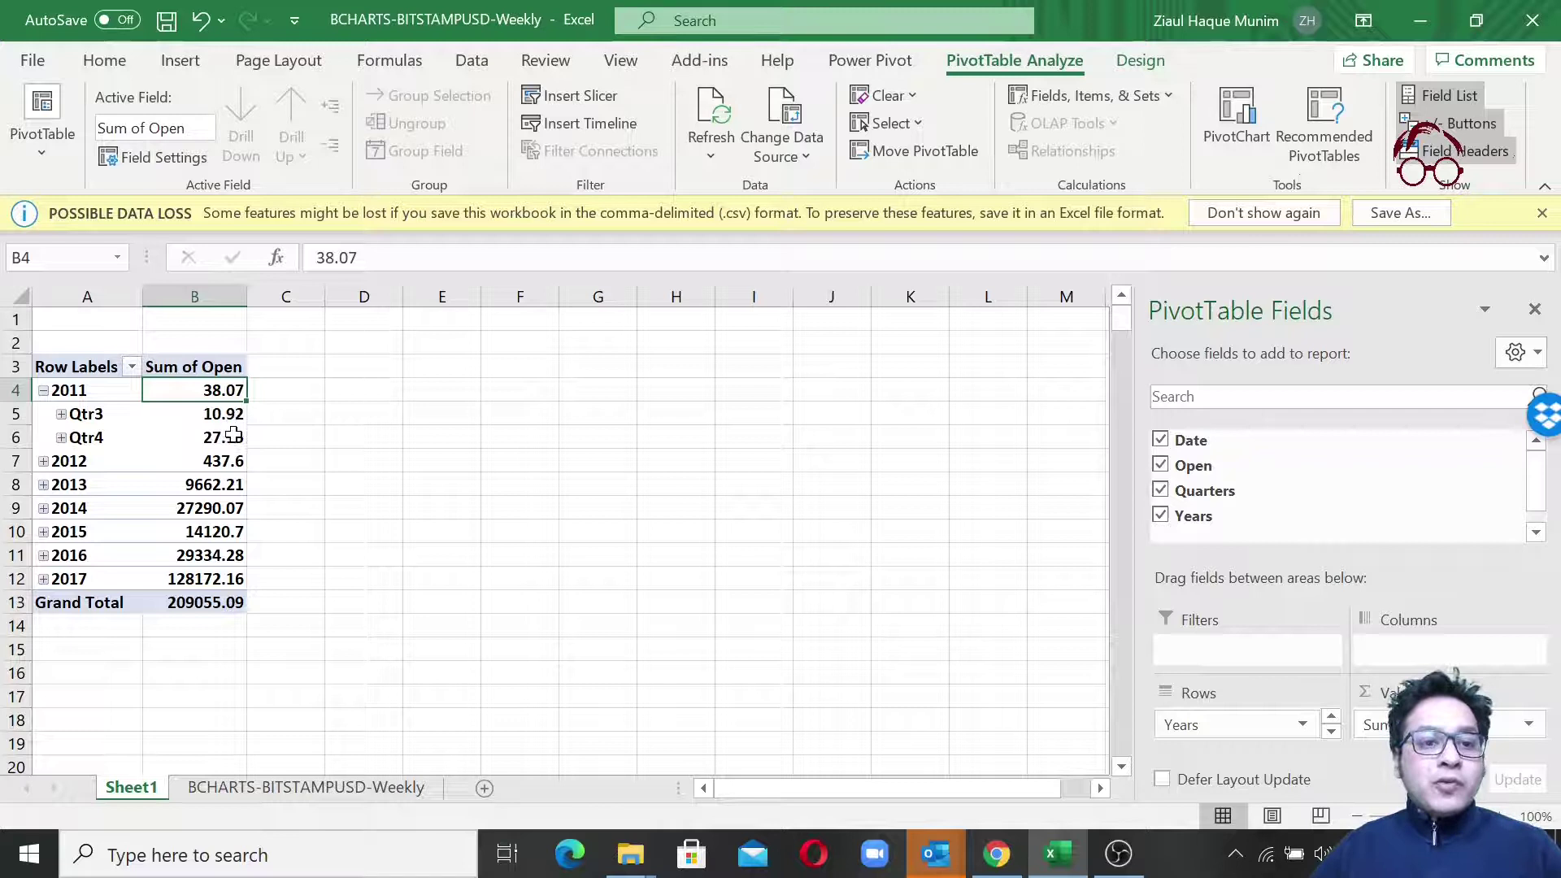
pyautogui.click(231, 417)
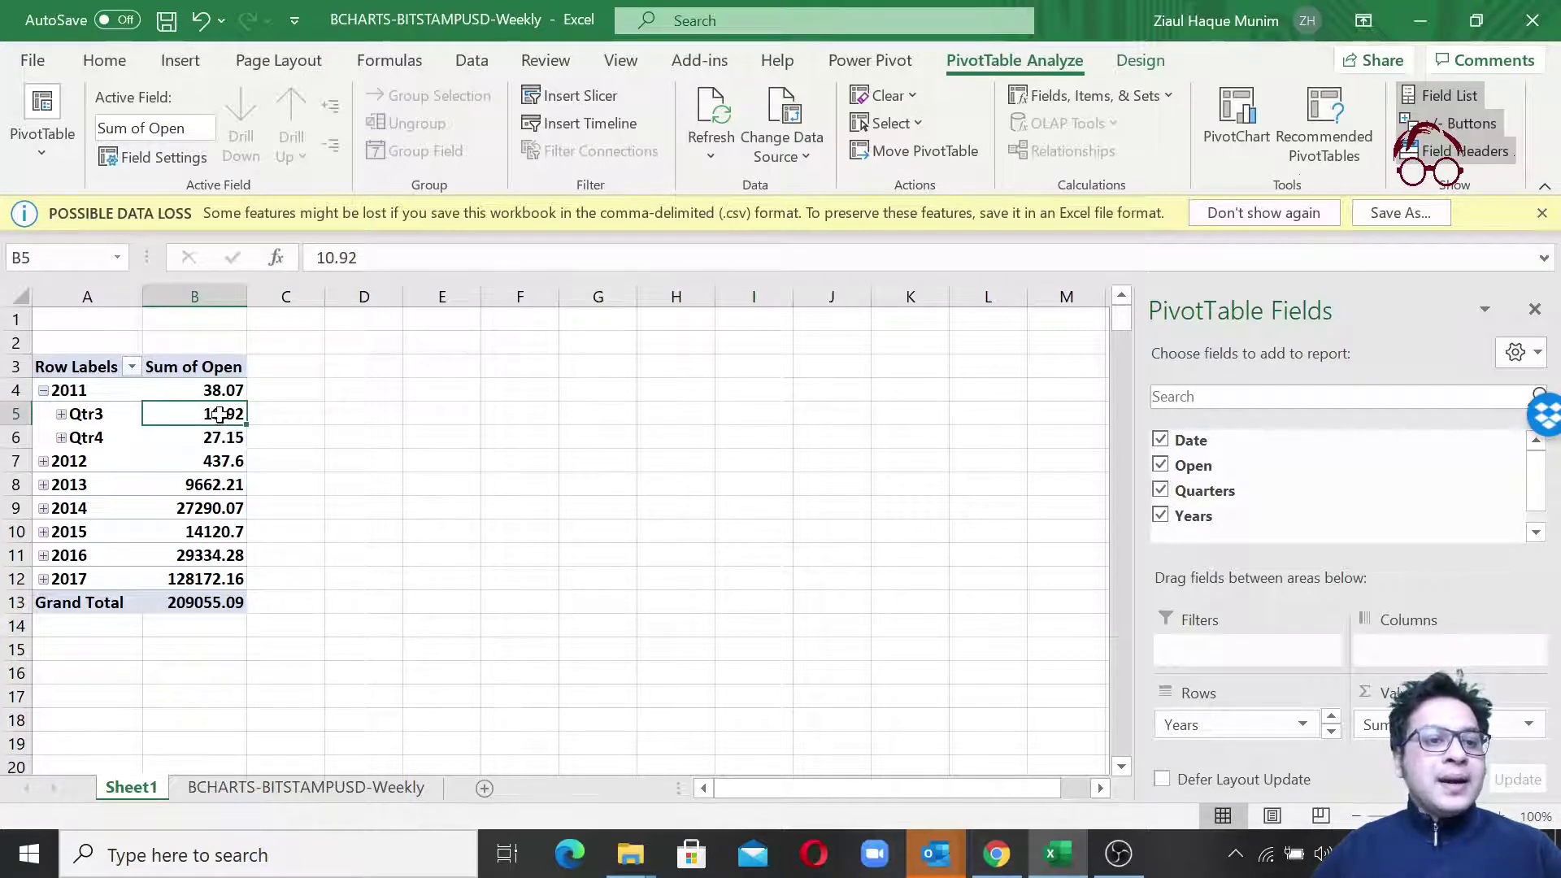
pyautogui.click(227, 441)
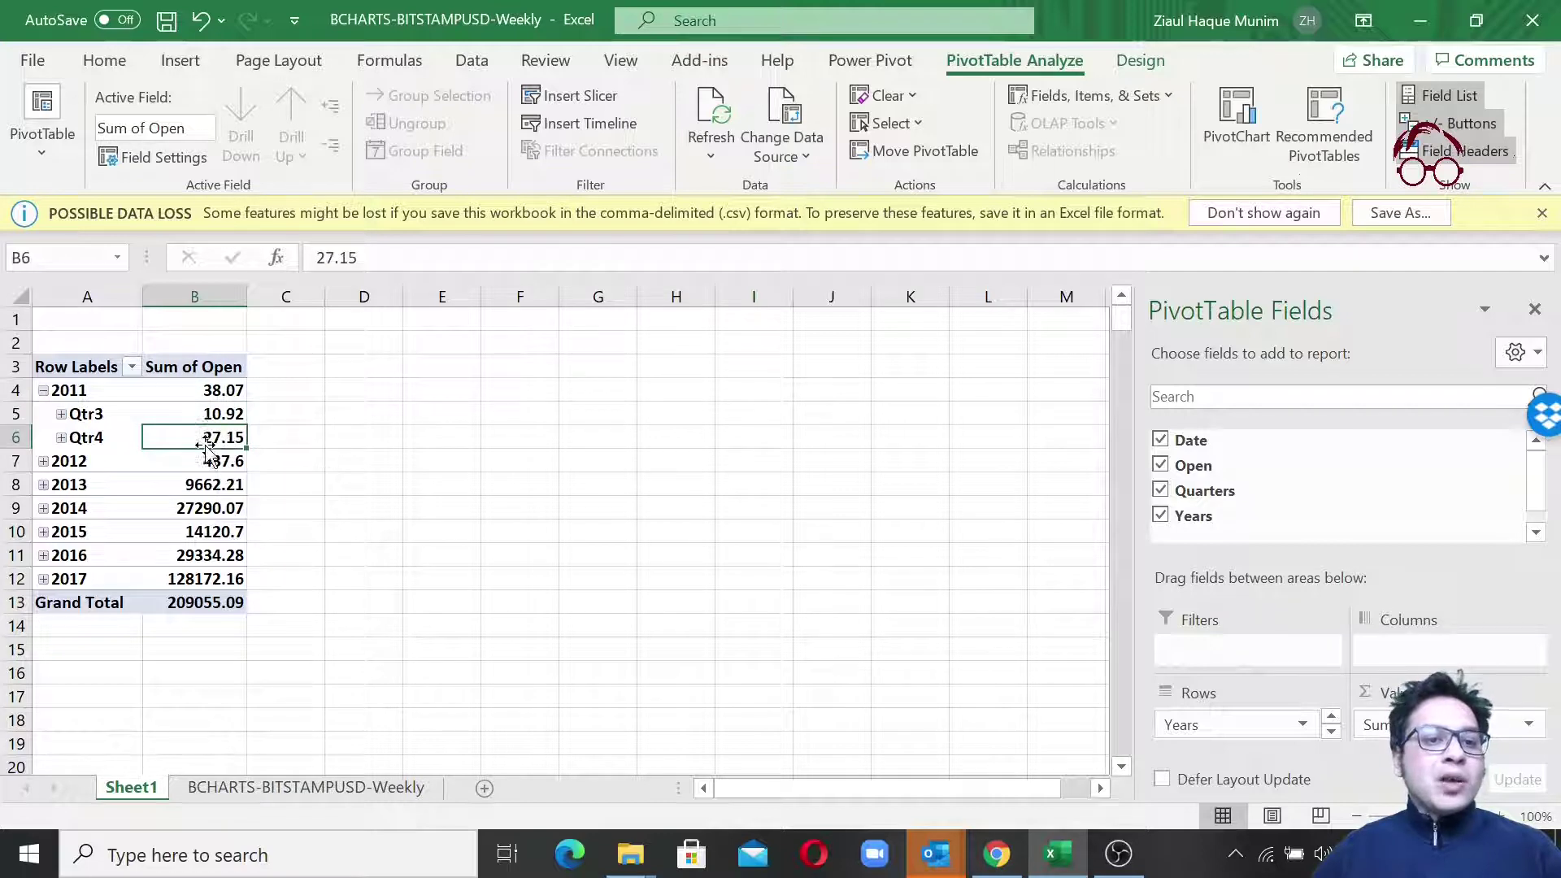
pyautogui.click(44, 461)
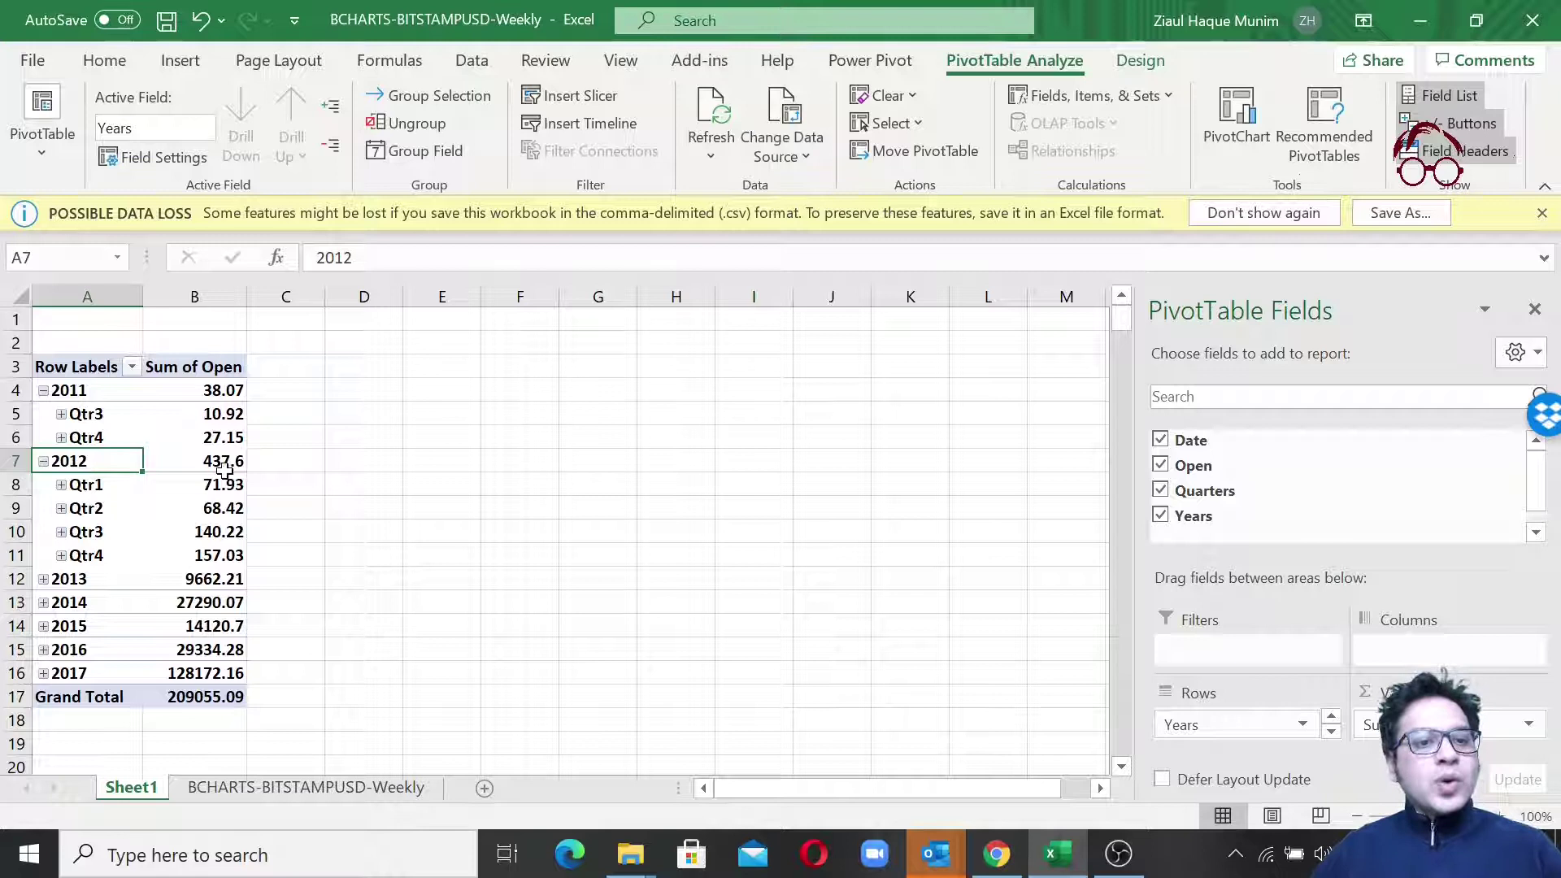
pyautogui.click(218, 469)
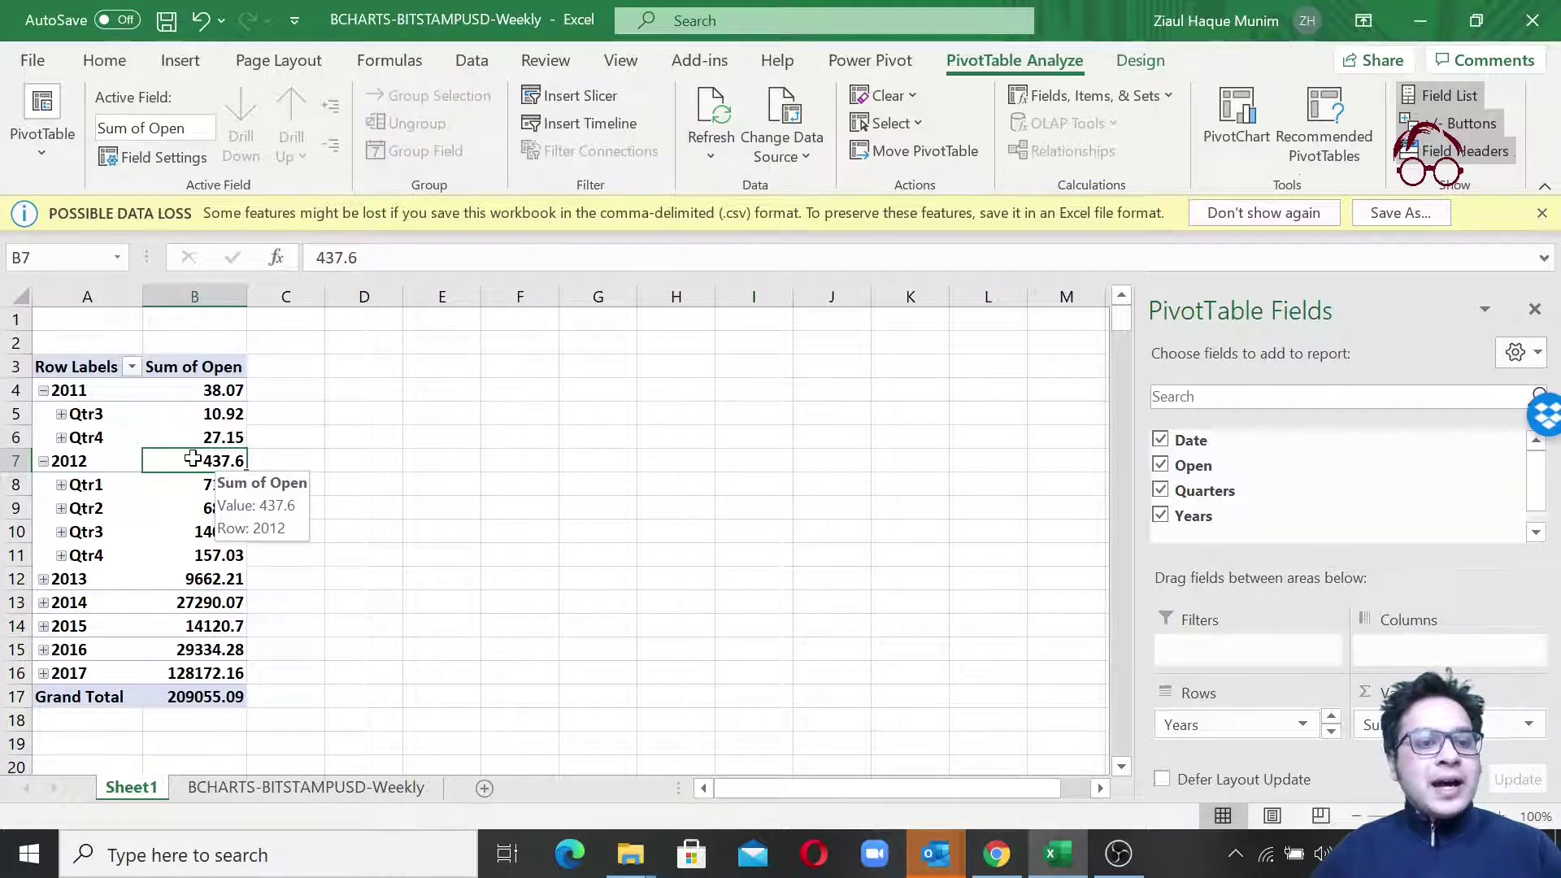
pyautogui.moveTo(213, 486); pyautogui.dragTo(231, 551)
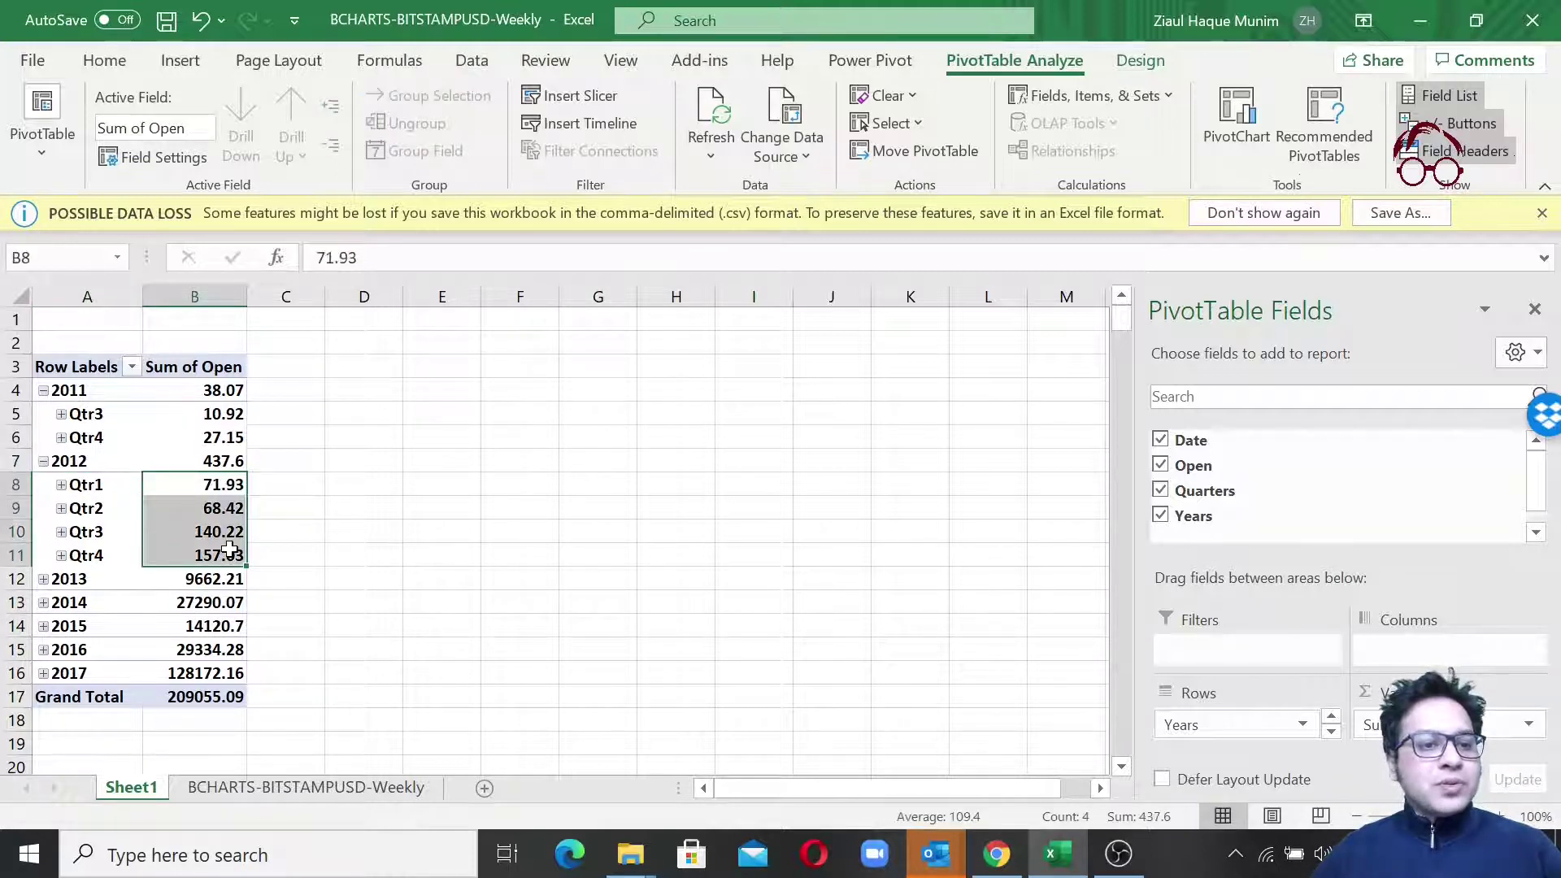
# - Expand 2012 Qtr1 into months and check the Jan, Feb and Mar values
pyautogui.click(62, 485)
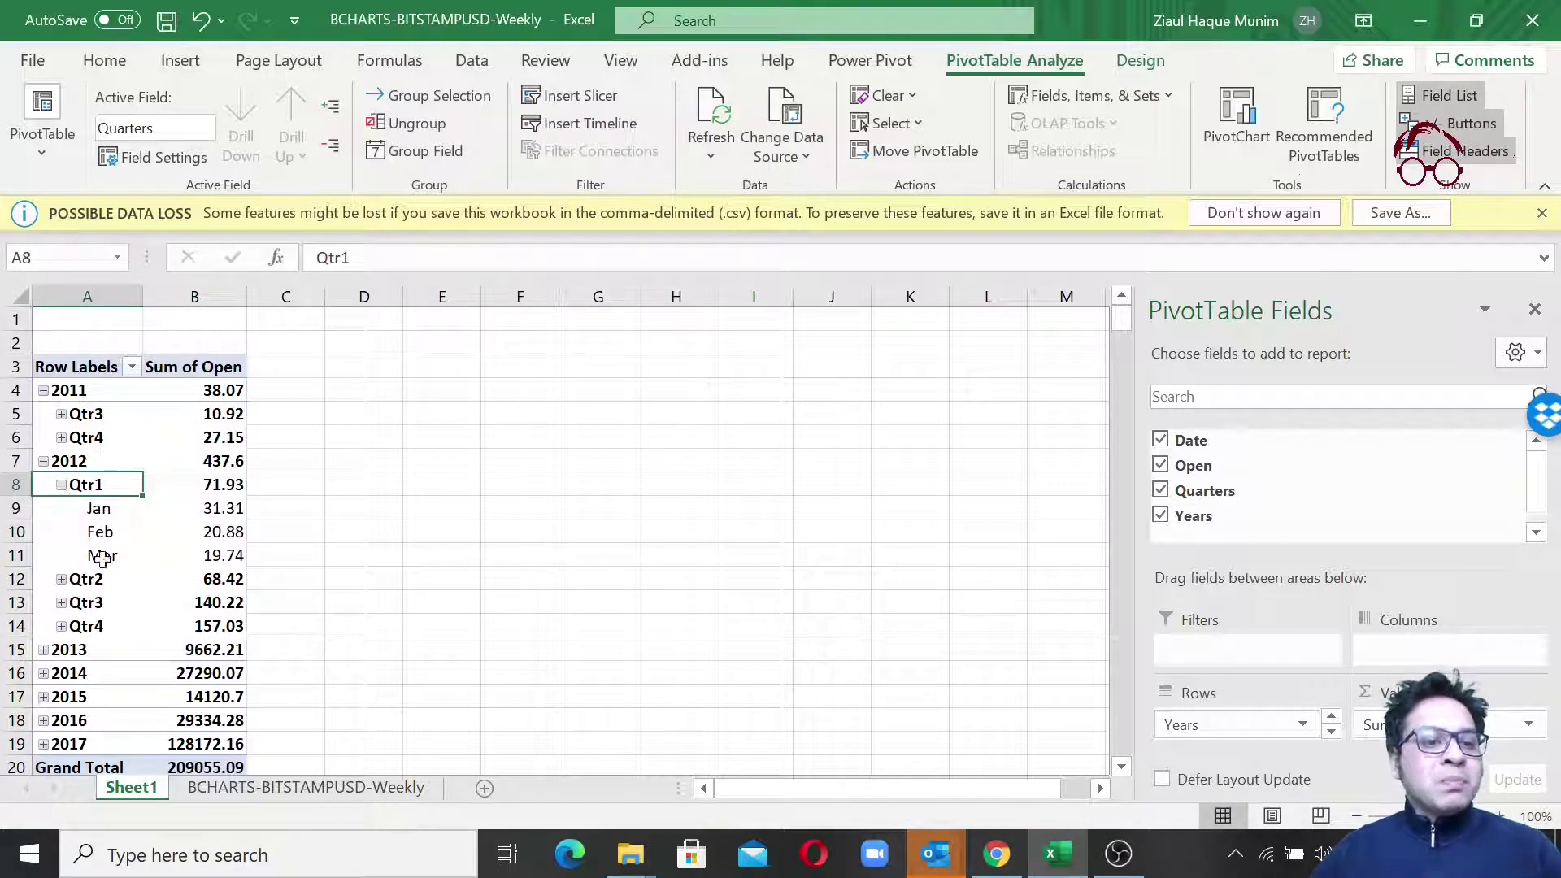
pyautogui.click(215, 510)
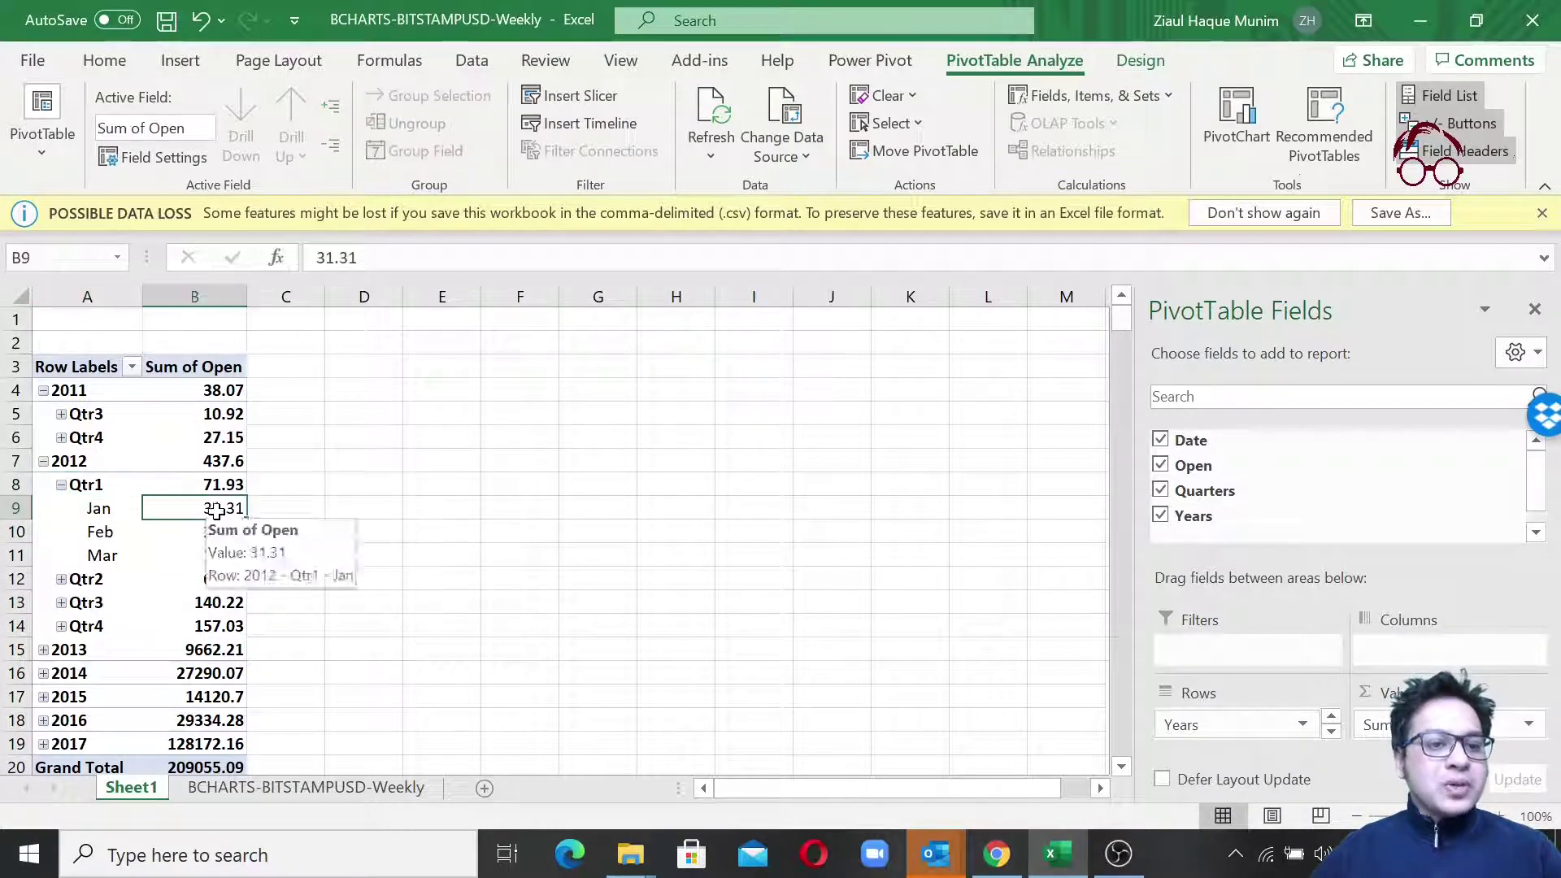
pyautogui.click(219, 532)
pyautogui.click(225, 553)
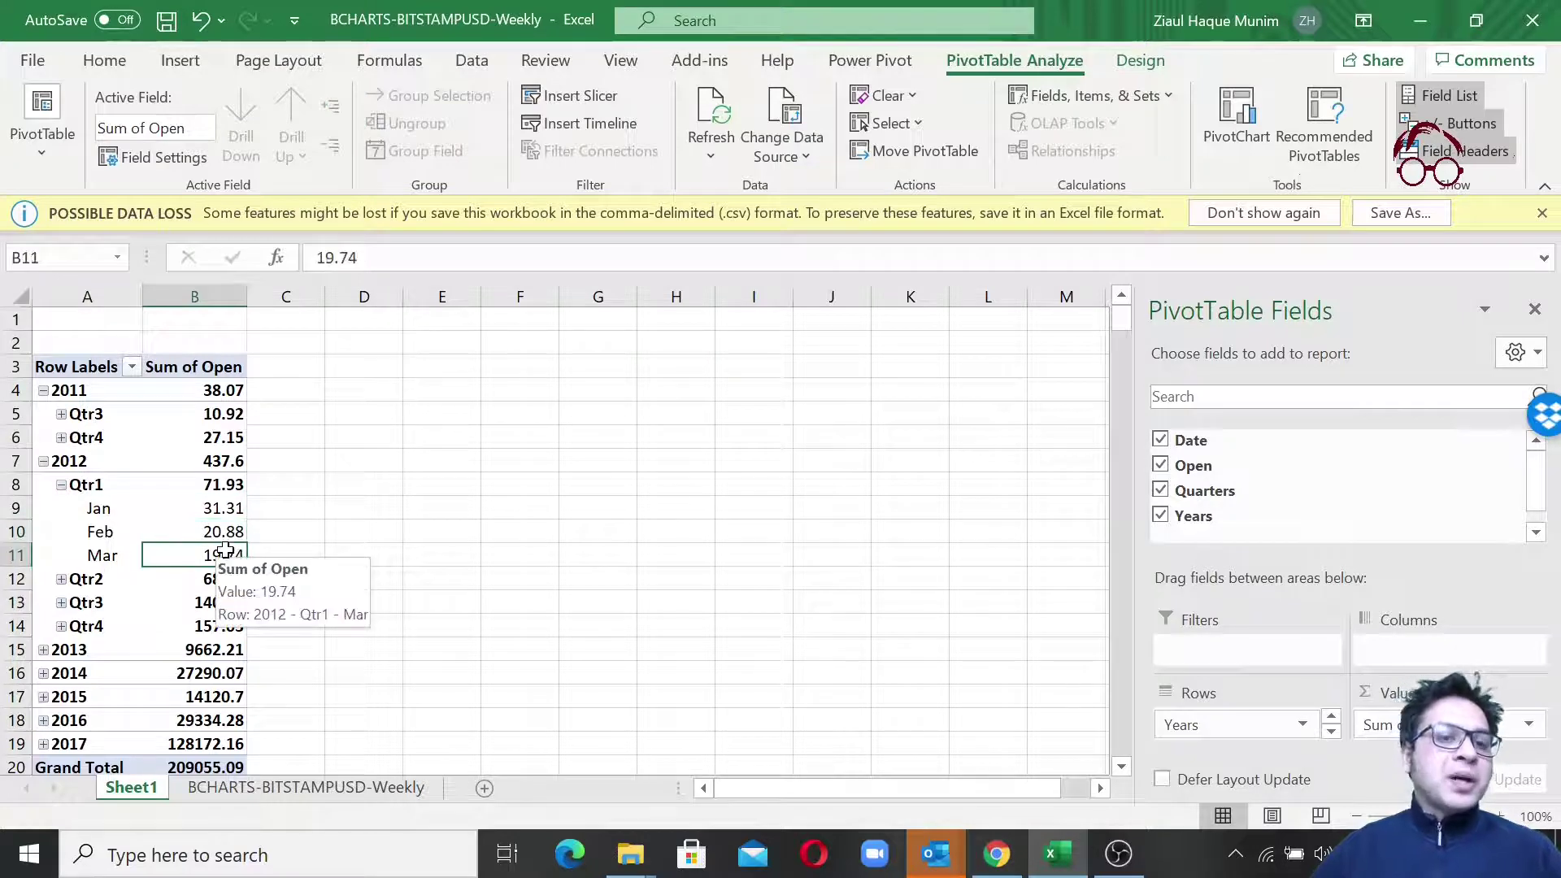
pyautogui.scroll(-1, 456, 547)
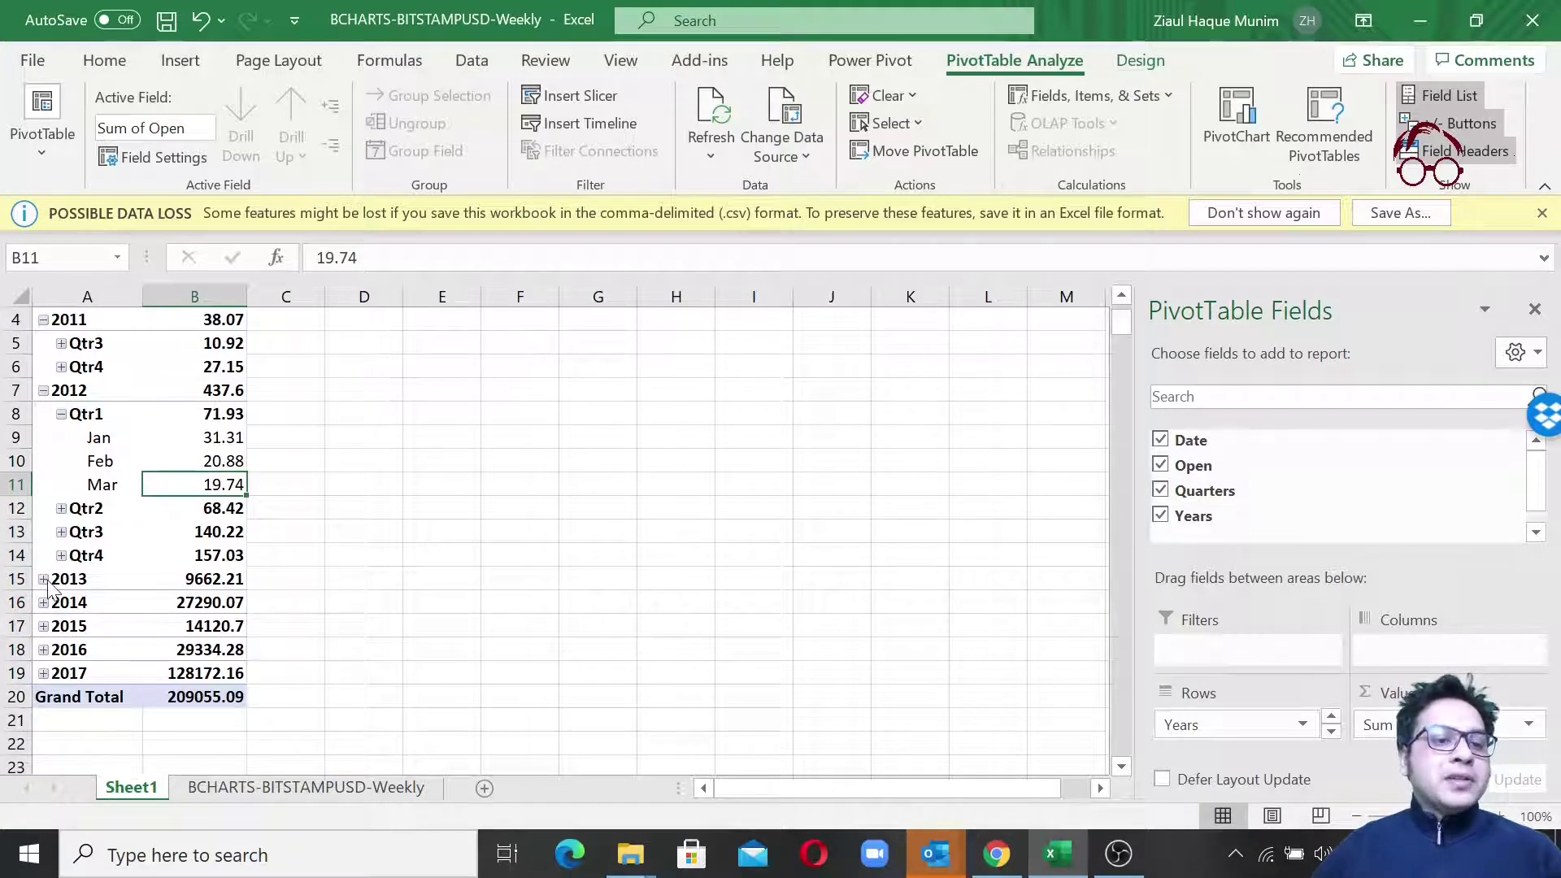
pyautogui.scroll(1, 372, 627)
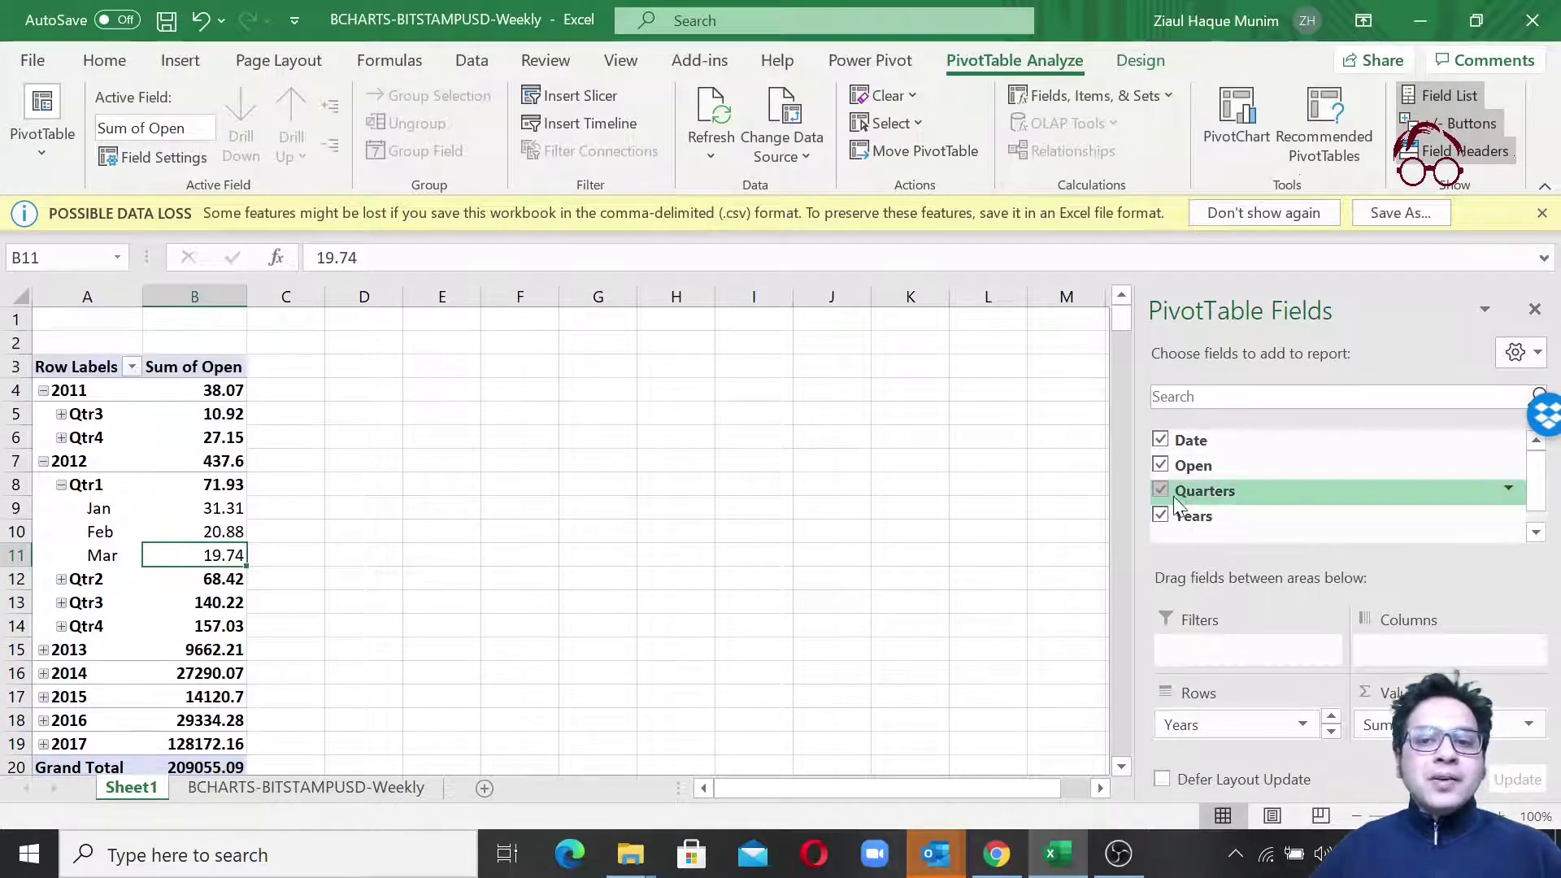
# - Collapse 2012 Qtr1 and expand 2013 (9662.21) into its four quarters
pyautogui.click(61, 485)
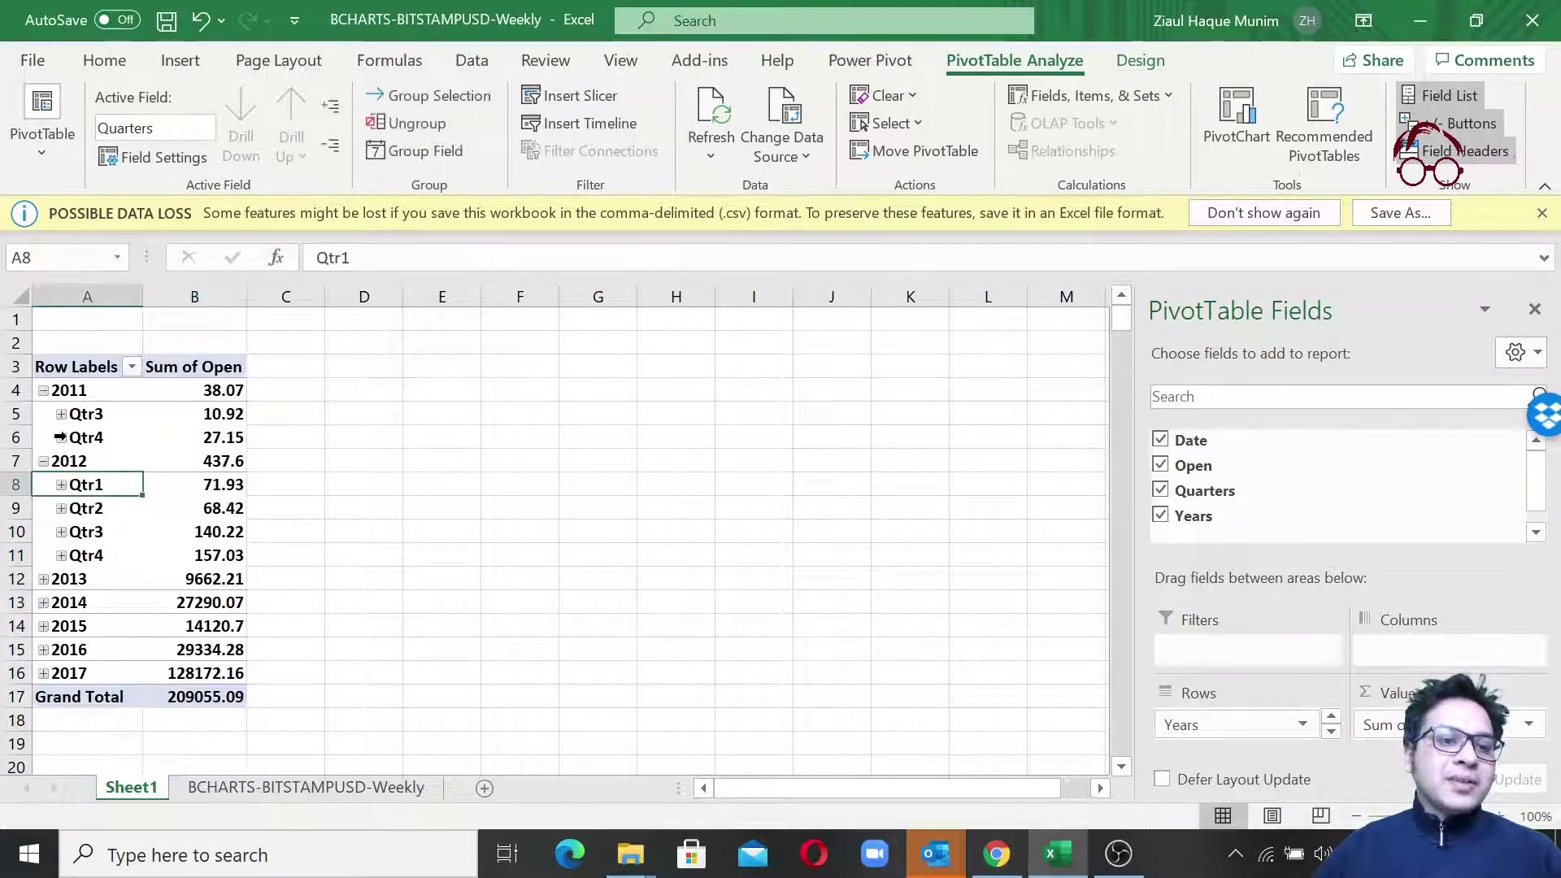
pyautogui.click(43, 580)
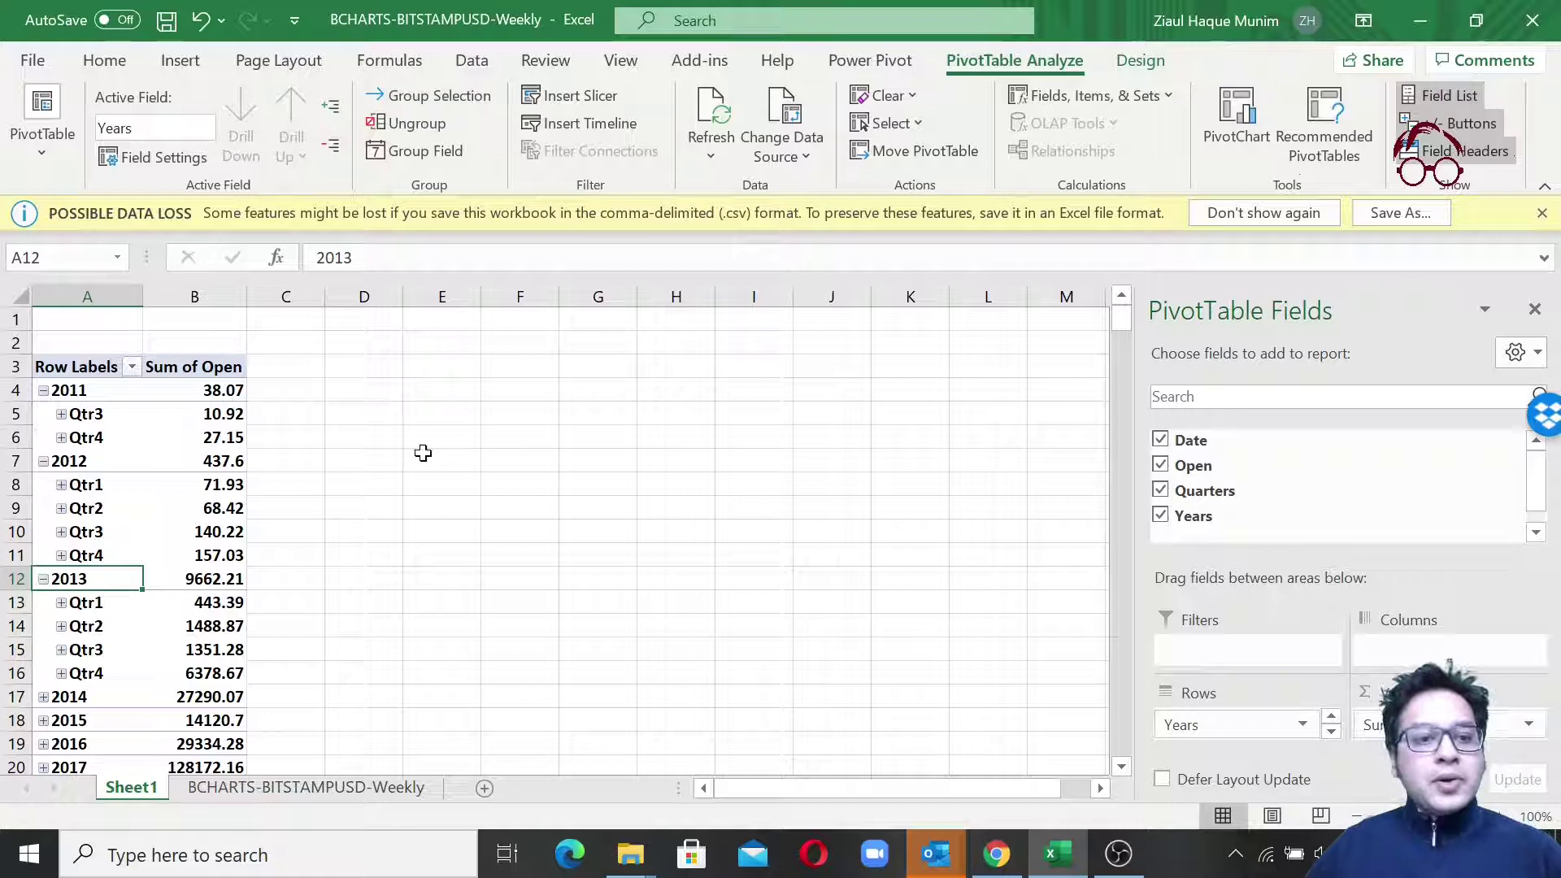
pyautogui.click(228, 581)
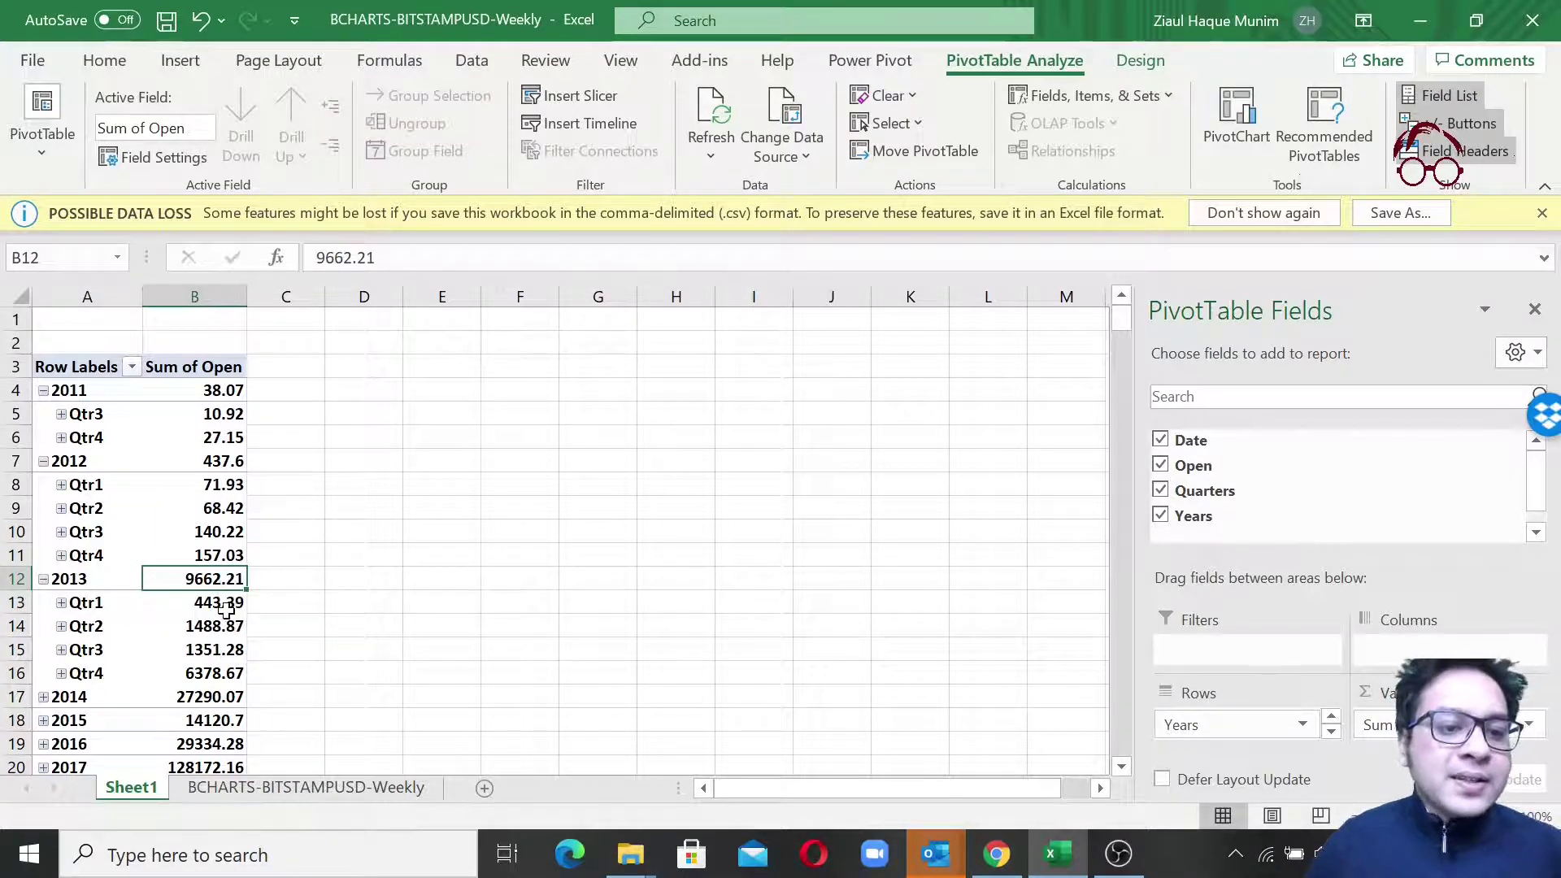
pyautogui.click(226, 608)
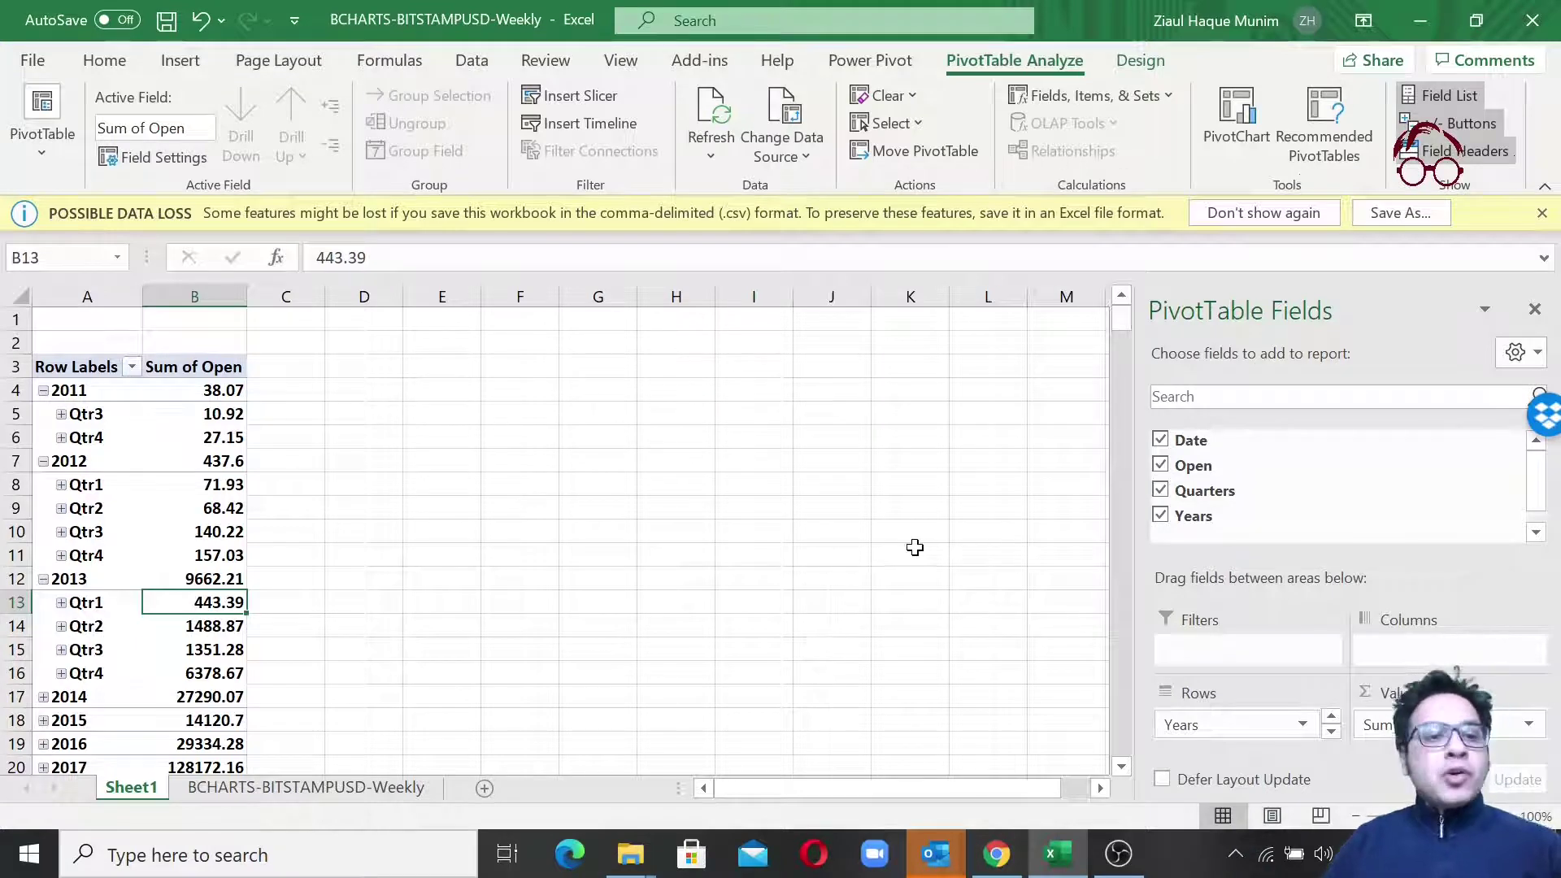
# - Uncheck Quarters so months sit under years, e.g. 2011 Sep 10.92 through Dec 10.74
pyautogui.click(1159, 489)
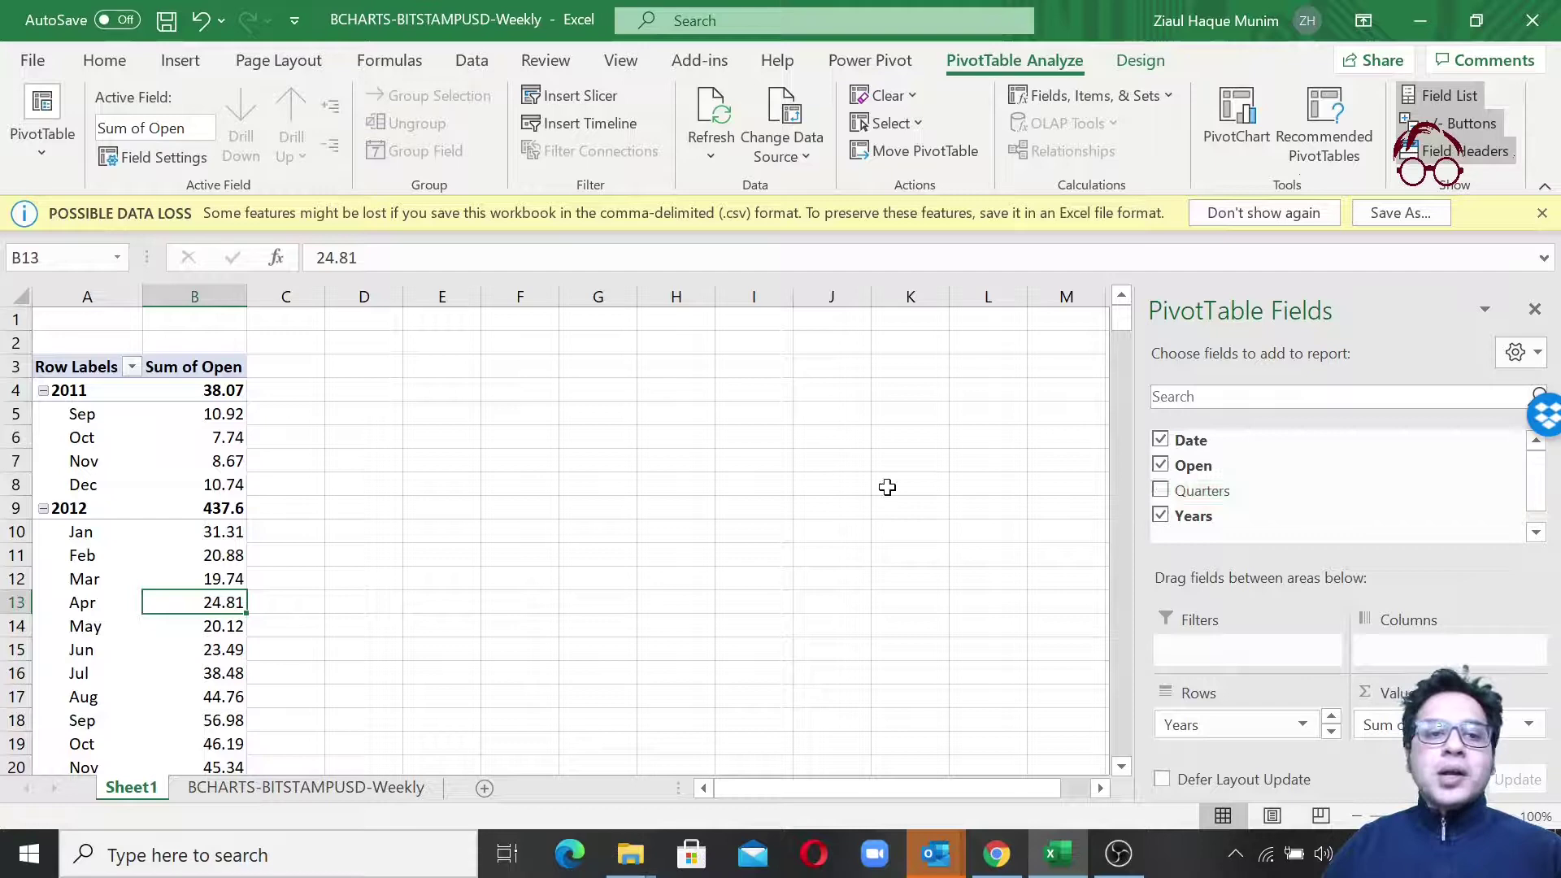
pyautogui.click(520, 485)
pyautogui.moveTo(210, 410); pyautogui.dragTo(232, 651)
pyautogui.scroll(-1, 393, 540)
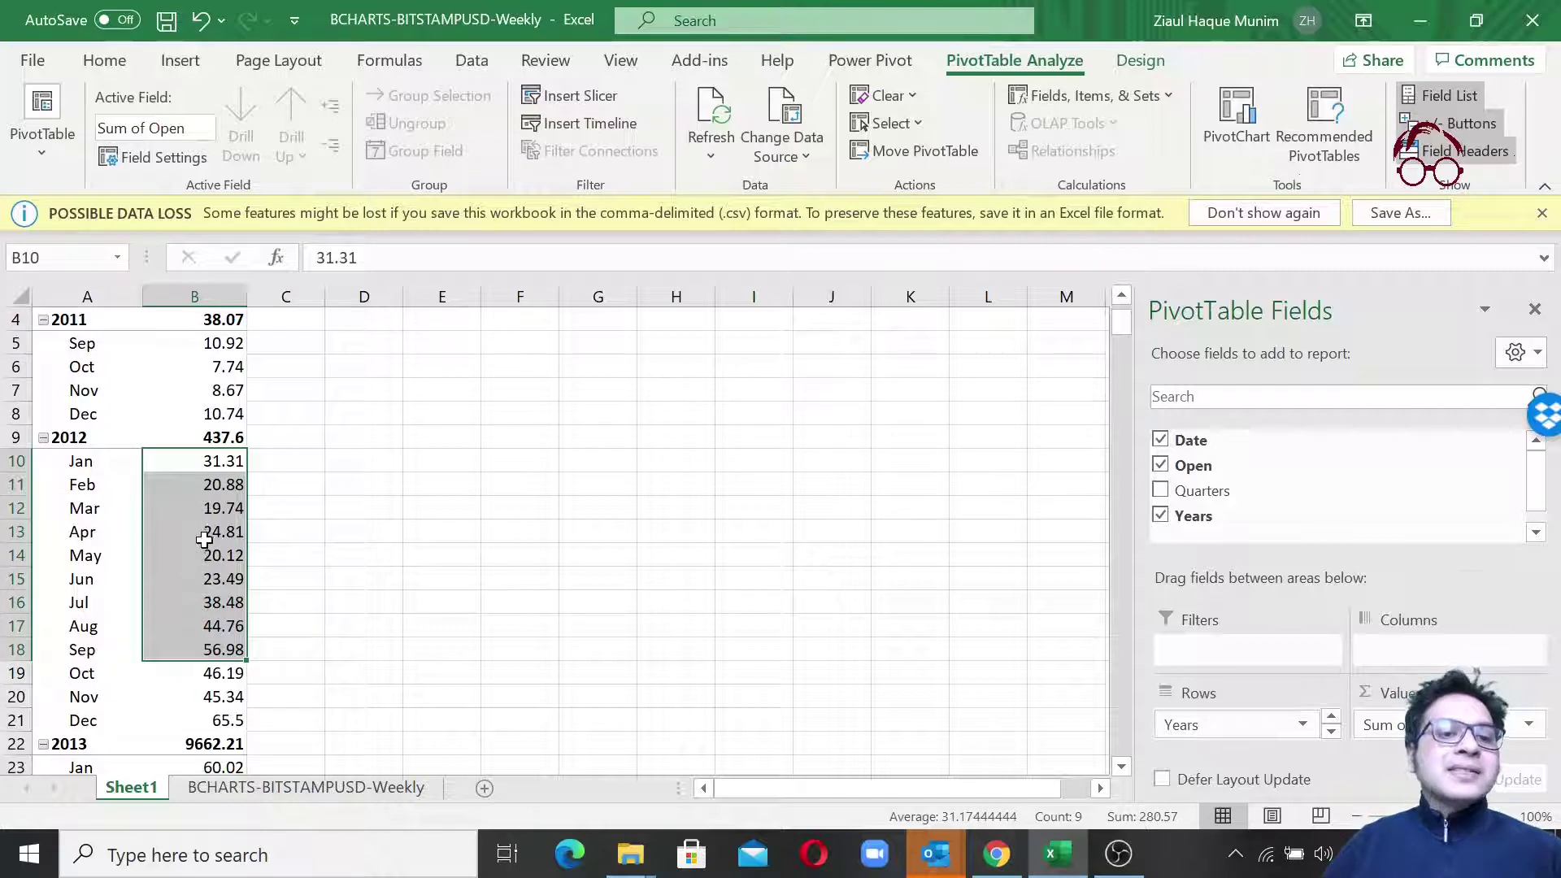
pyautogui.scroll(1, 205, 544)
# - Open the Sum of Open field's dropdown in the Values area
pyautogui.click(390, 462)
pyautogui.click(211, 414)
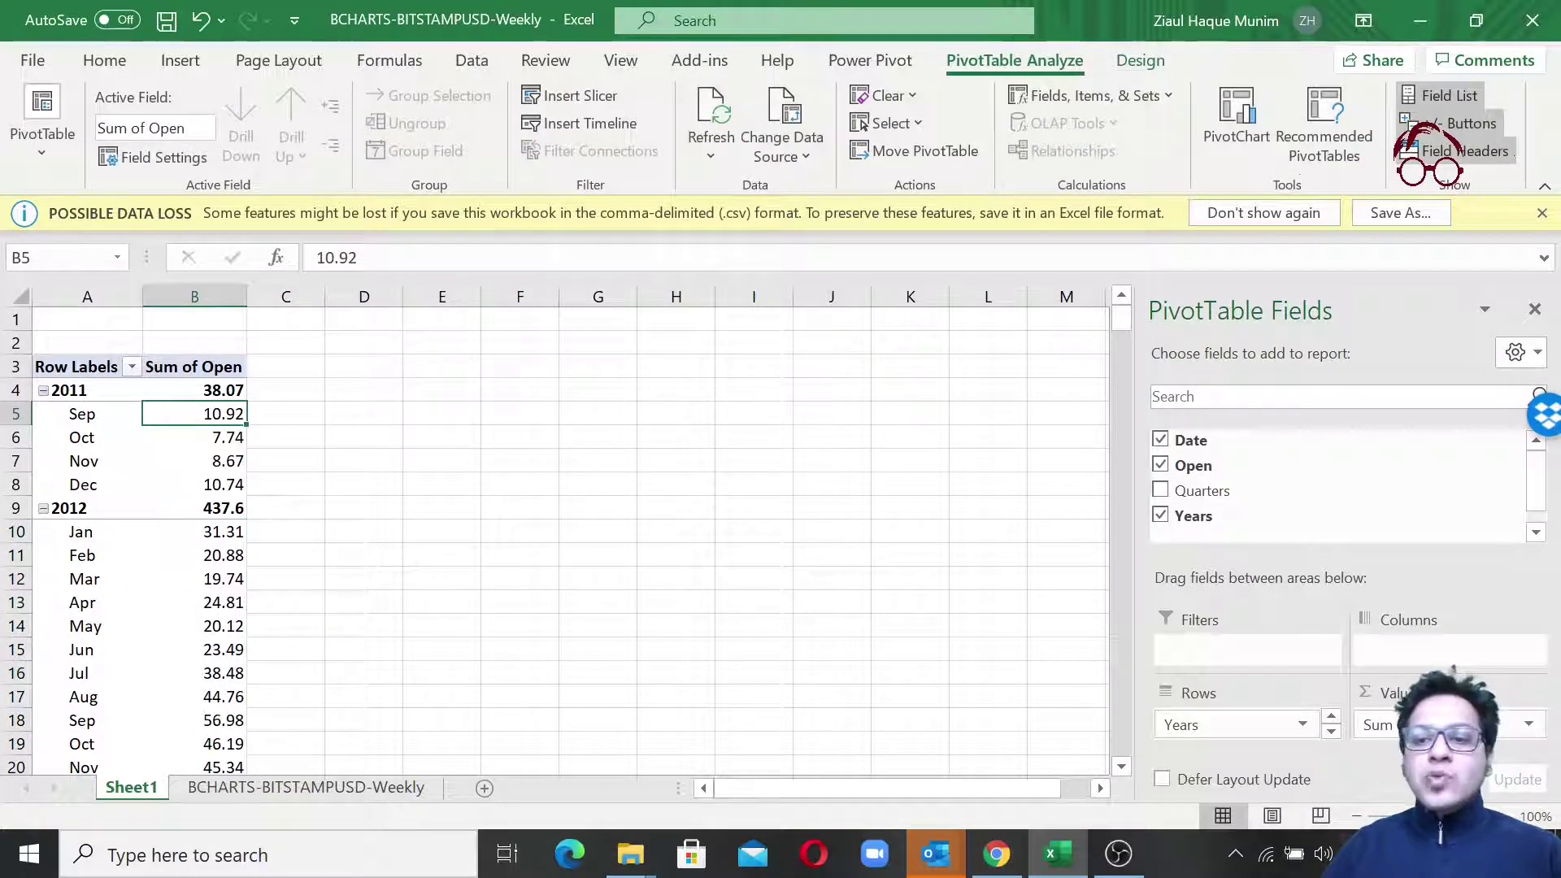
pyautogui.click(1529, 725)
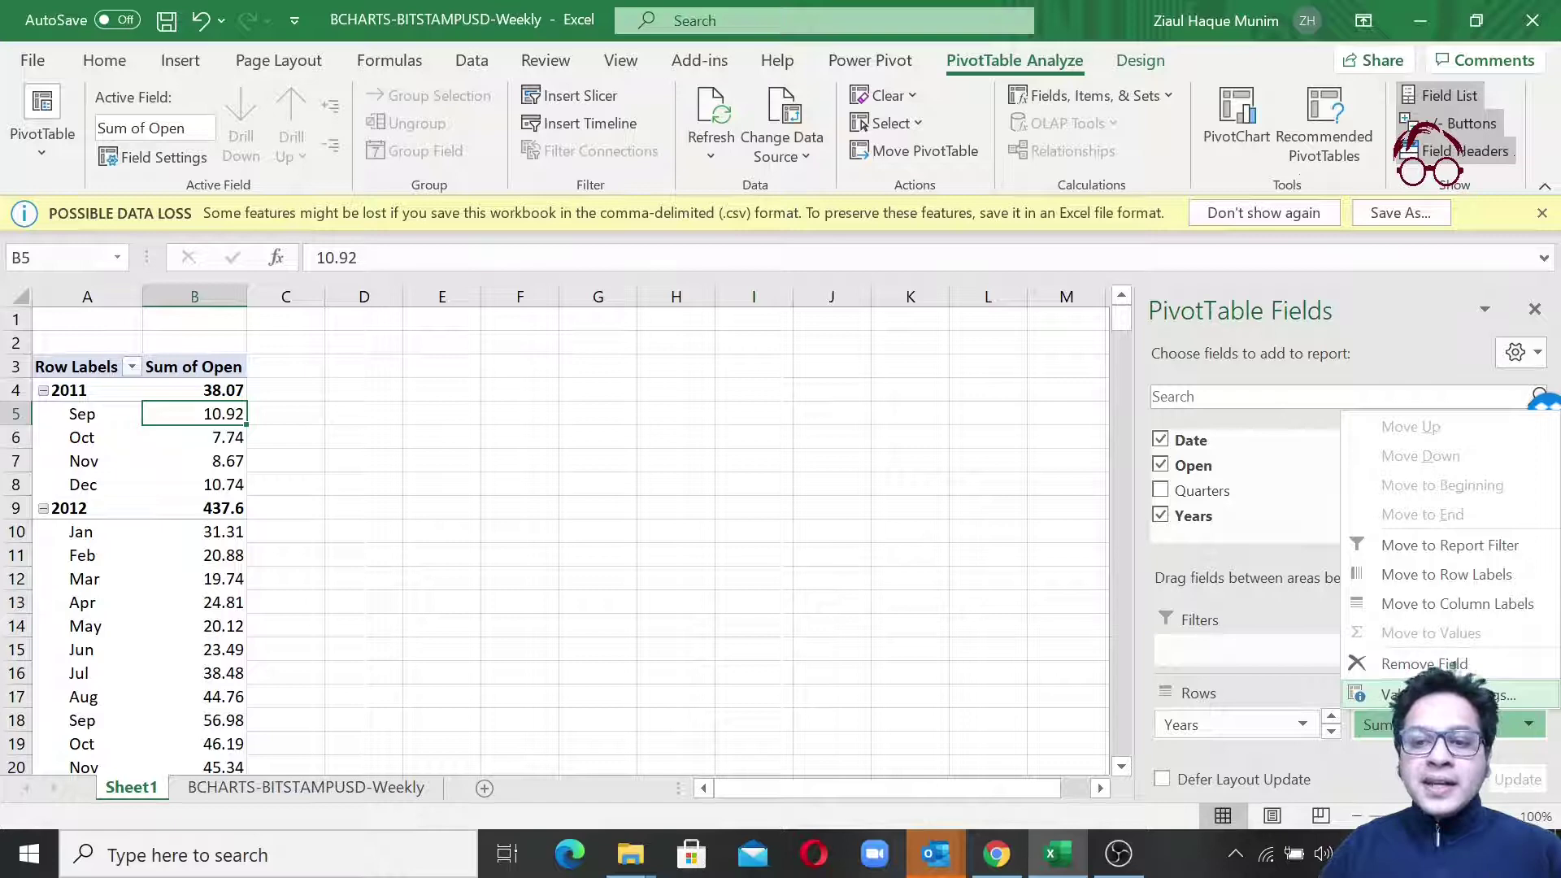
# - Change Value Field Settings to Average, so Sep 2011 reads 5.46
pyautogui.click(1431, 695)
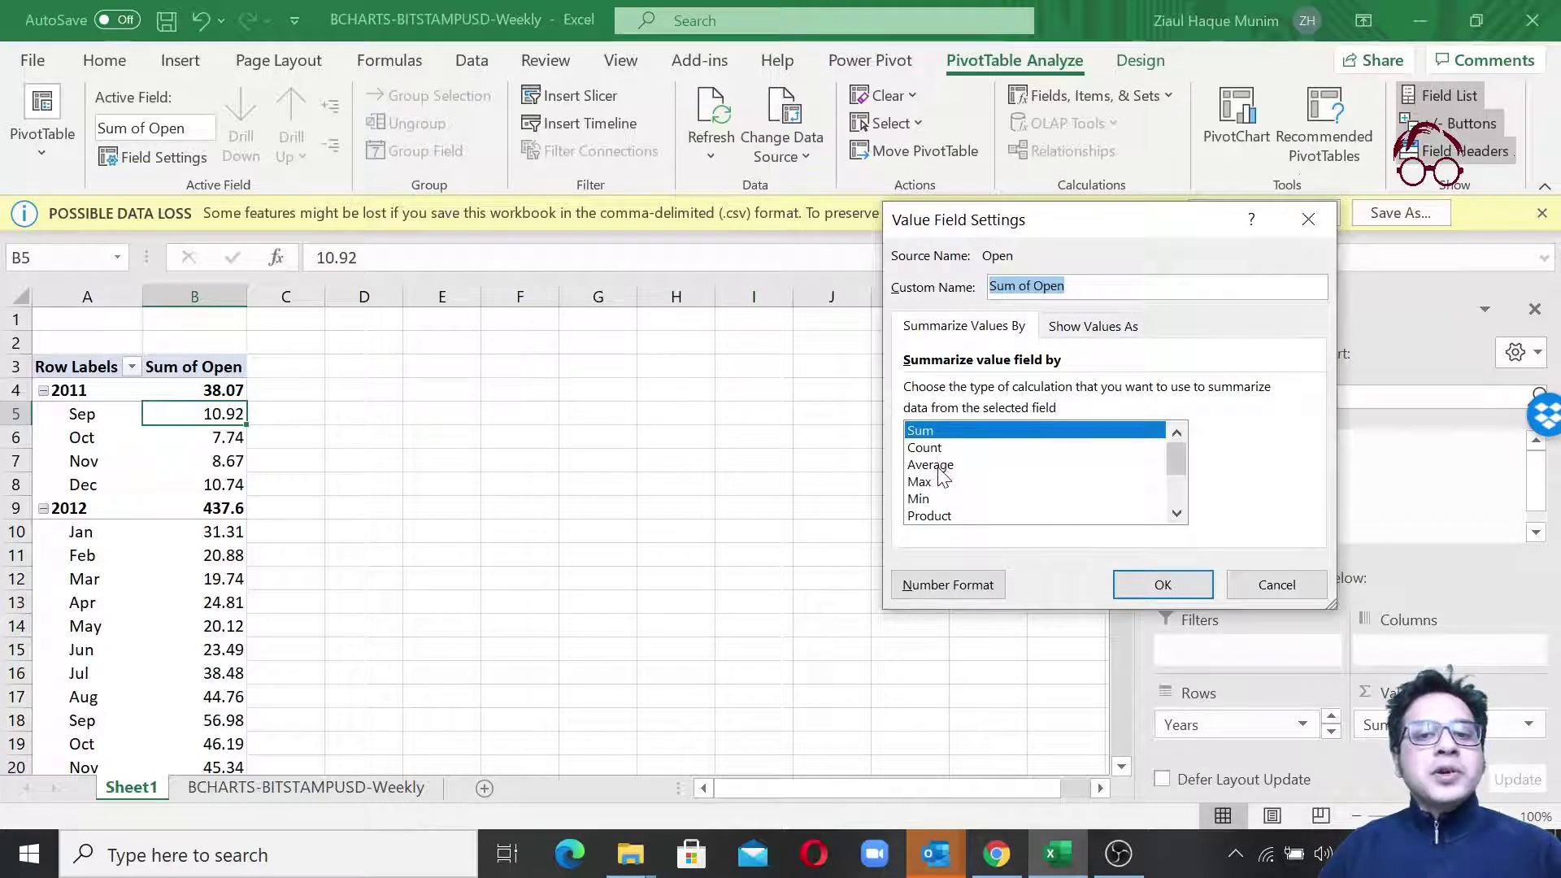
pyautogui.click(937, 469)
pyautogui.scroll(-2, 967, 519)
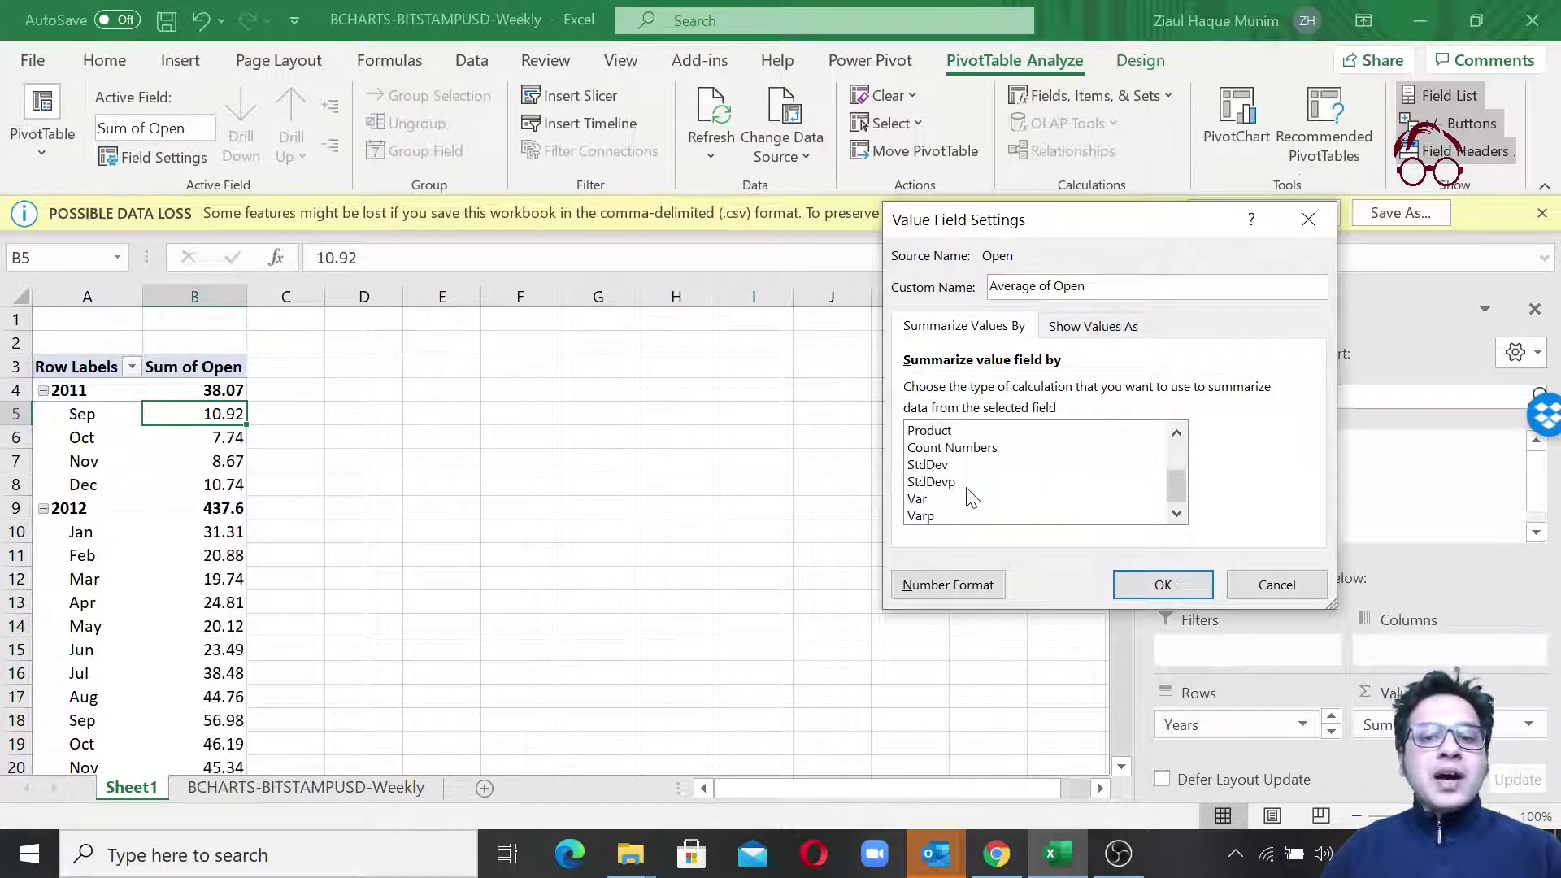
pyautogui.scroll(1, 970, 496)
pyautogui.scroll(1, 970, 496)
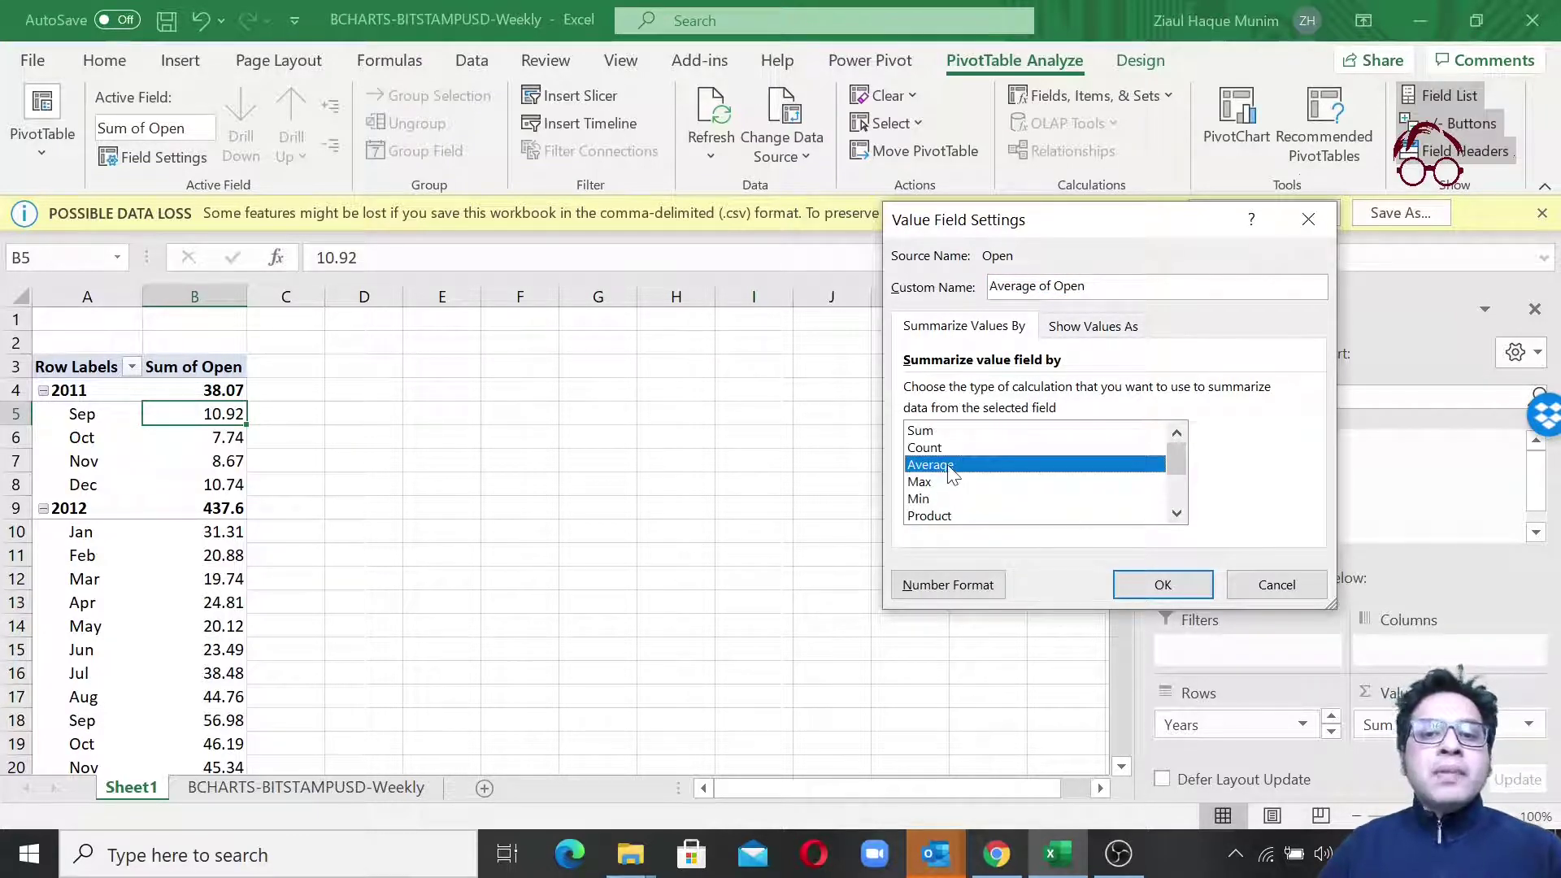
pyautogui.click(1162, 585)
pyautogui.click(344, 455)
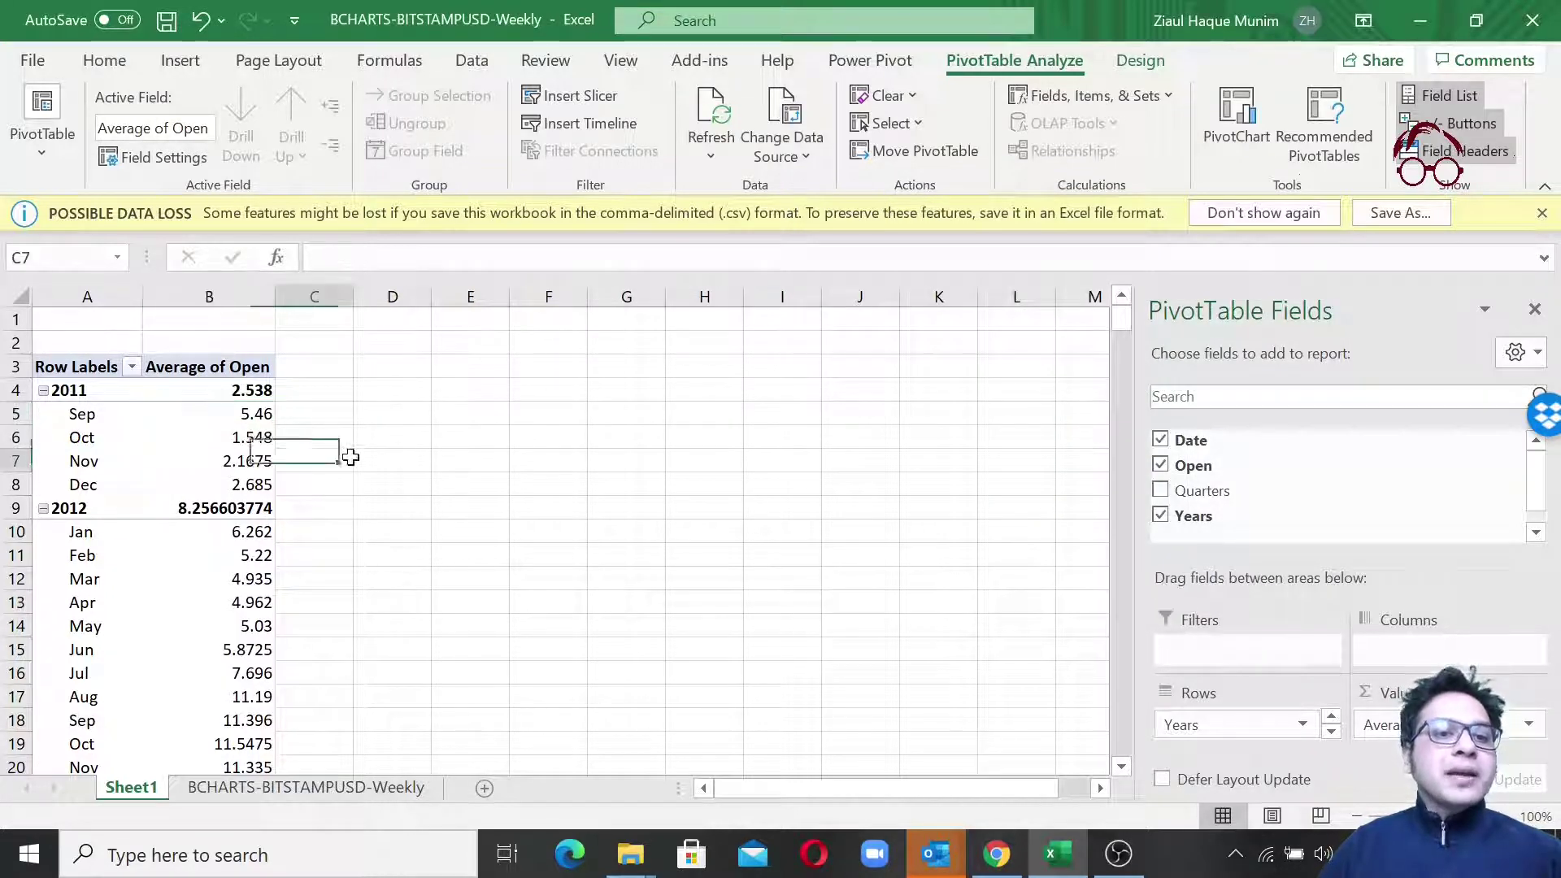
pyautogui.click(252, 414)
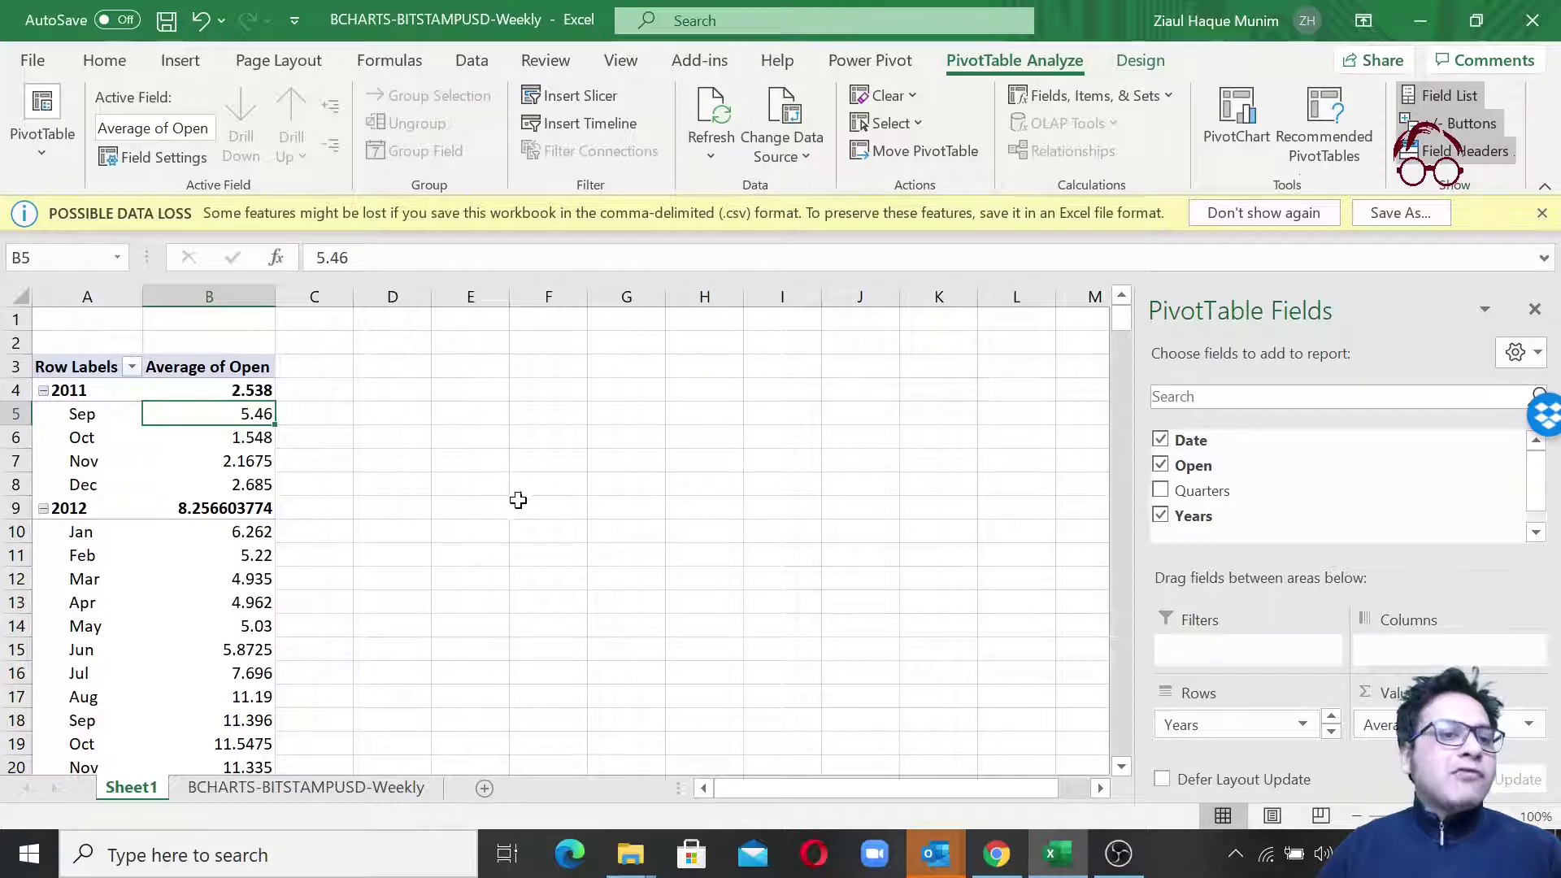
# - Expand 2017, 2016, 2015 and 2014 to show their monthly averages
pyautogui.scroll(-11, 518, 500)
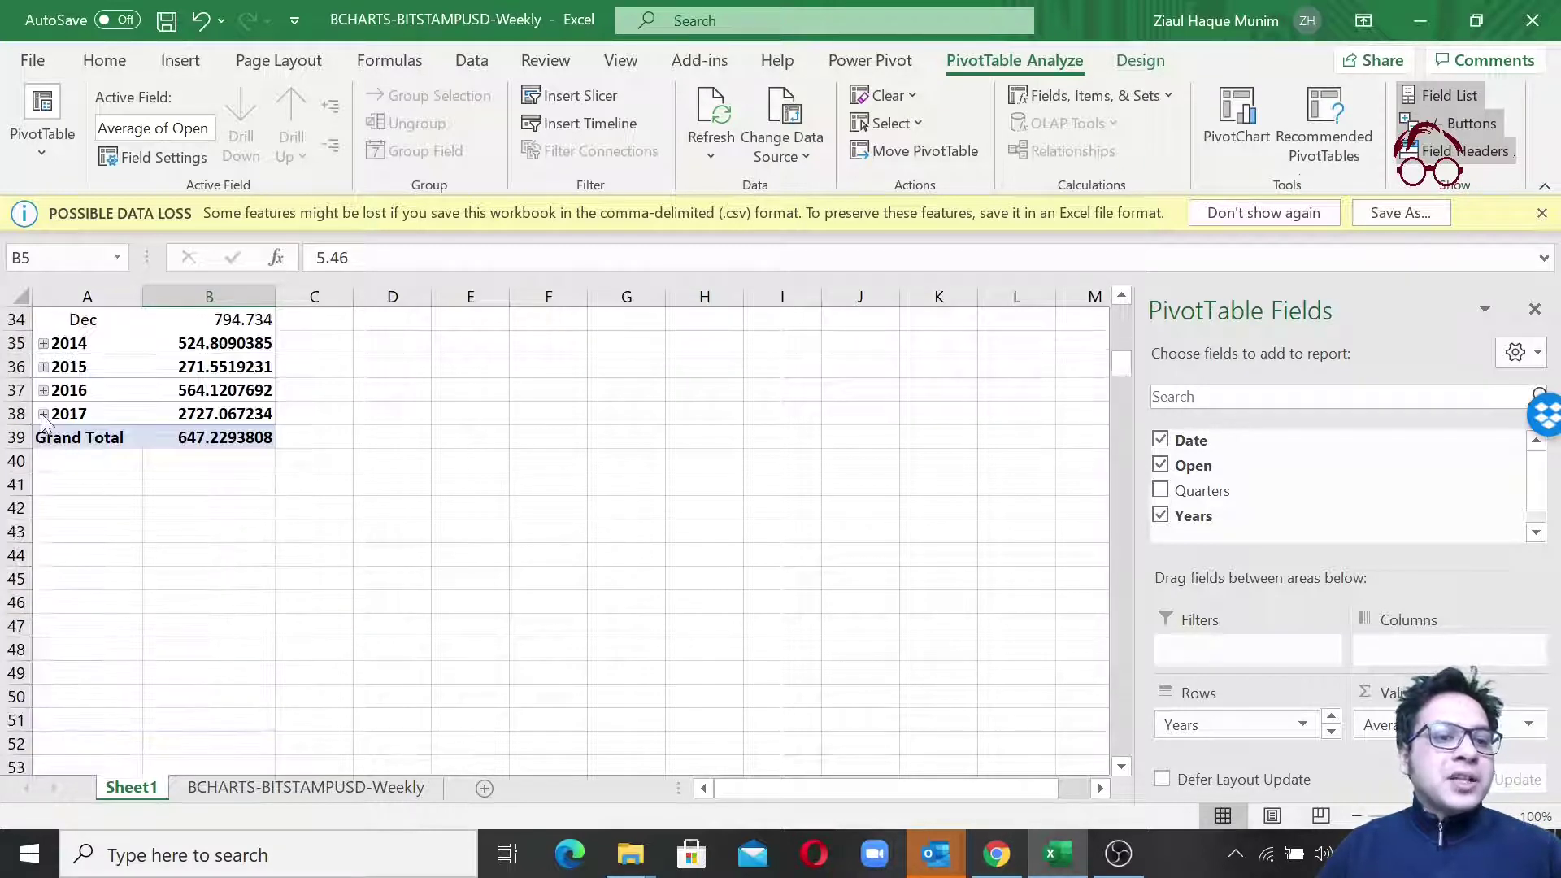
pyautogui.click(43, 414)
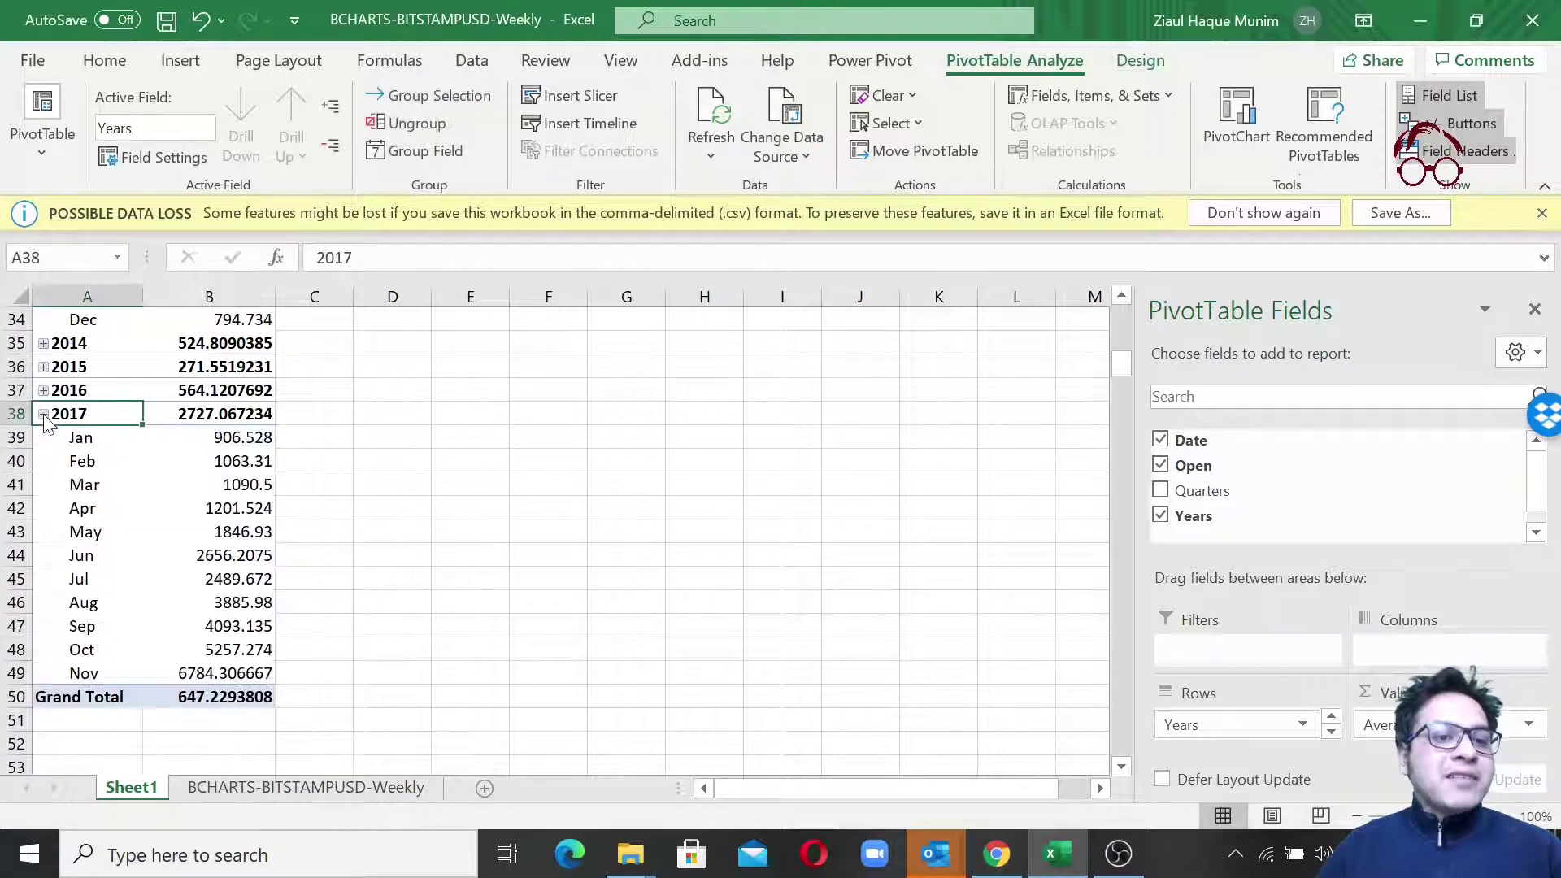
pyautogui.click(236, 672)
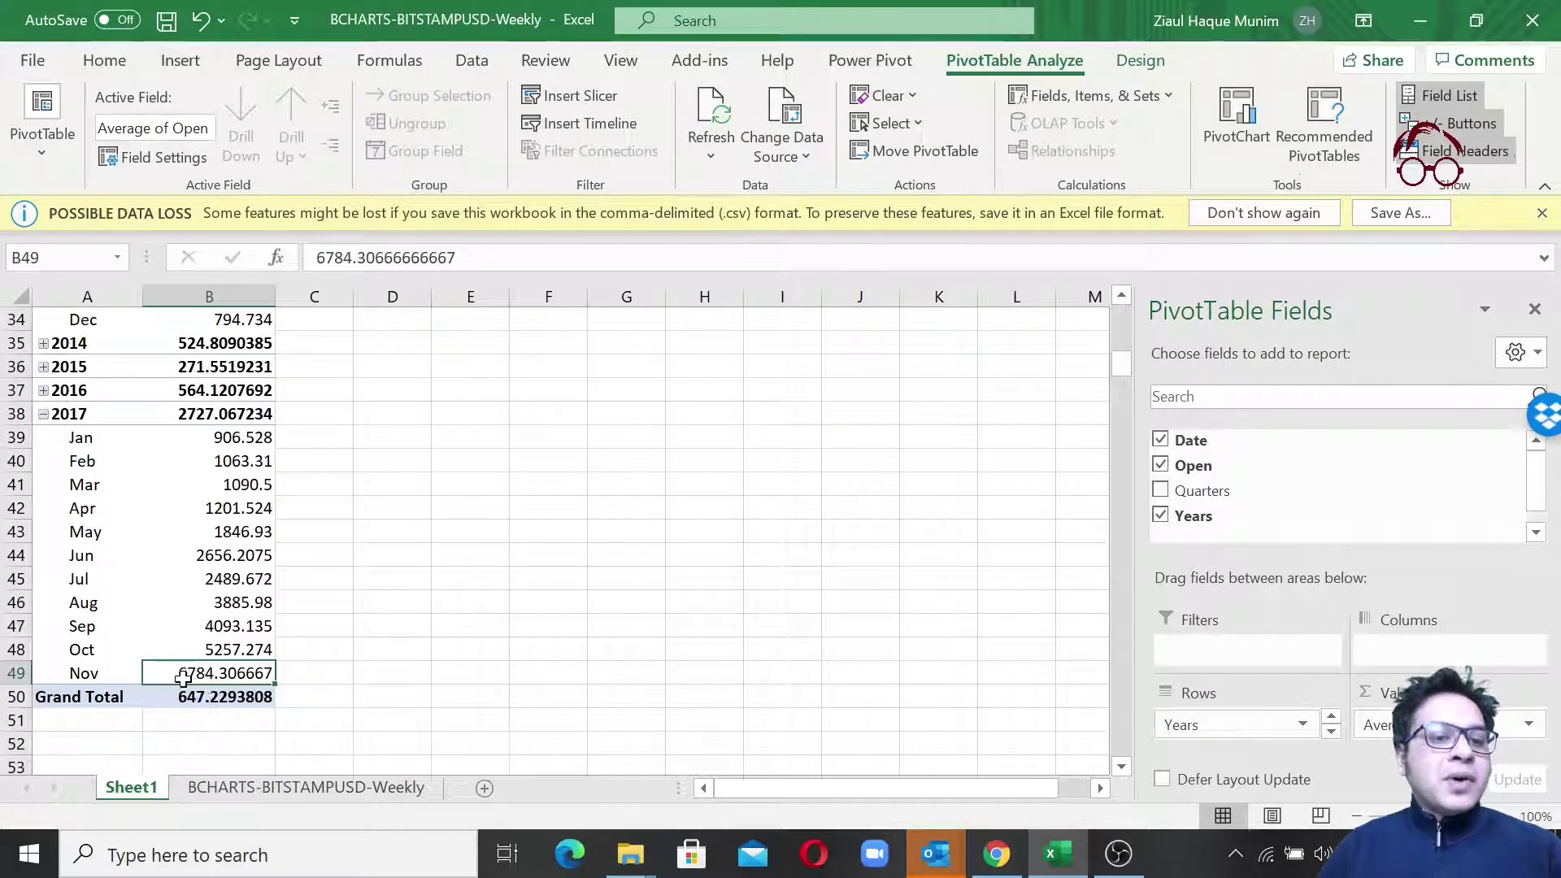
pyautogui.click(44, 391)
pyautogui.scroll(2, 88, 464)
pyautogui.click(43, 508)
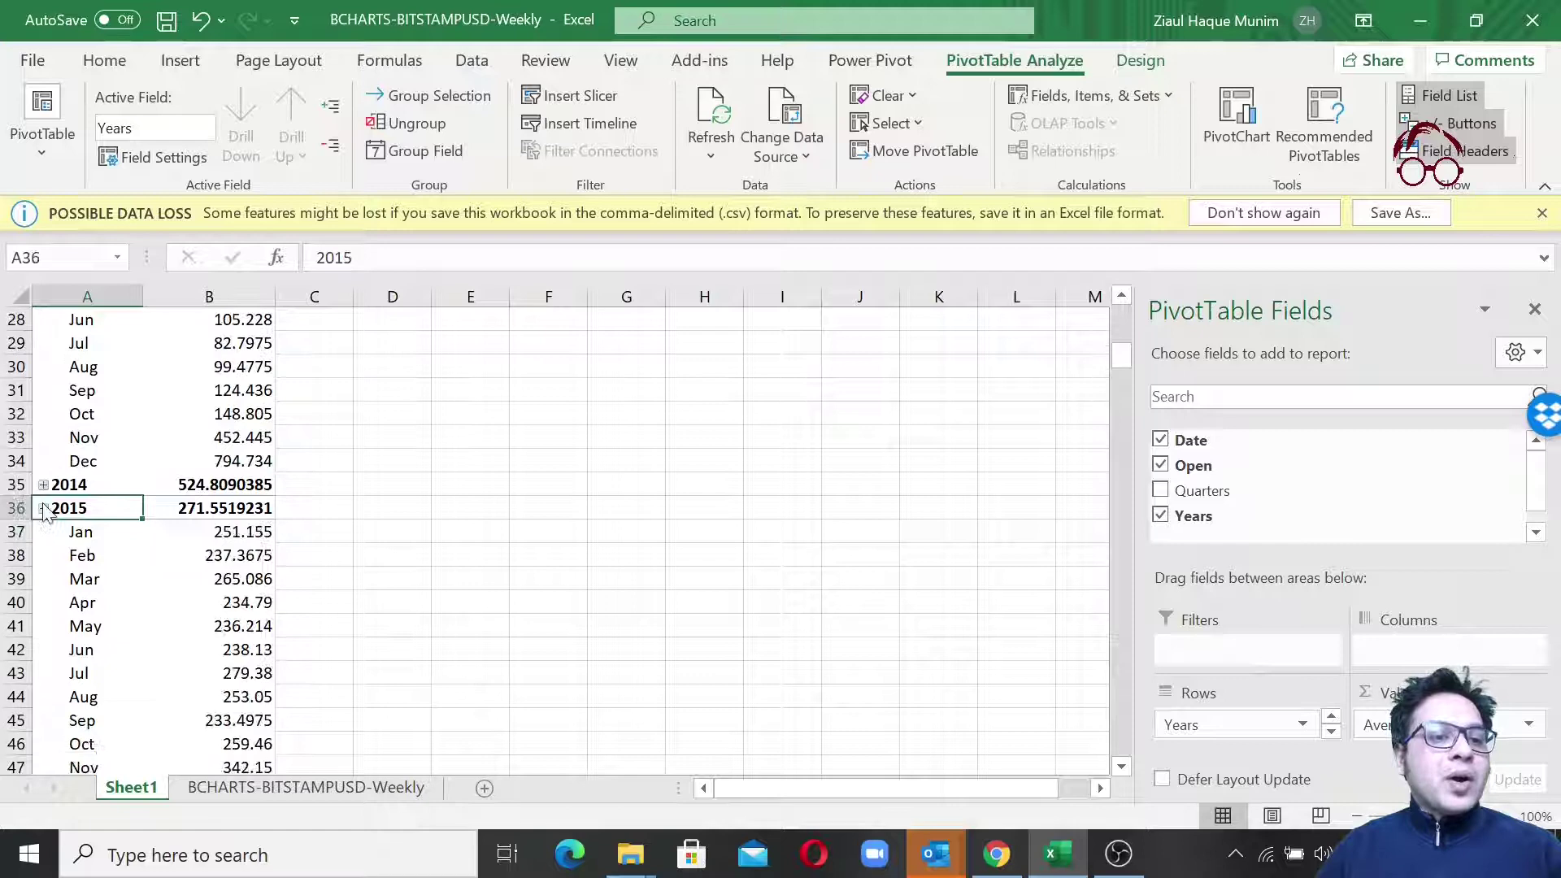
pyautogui.click(66, 484)
pyautogui.scroll(9, 349, 533)
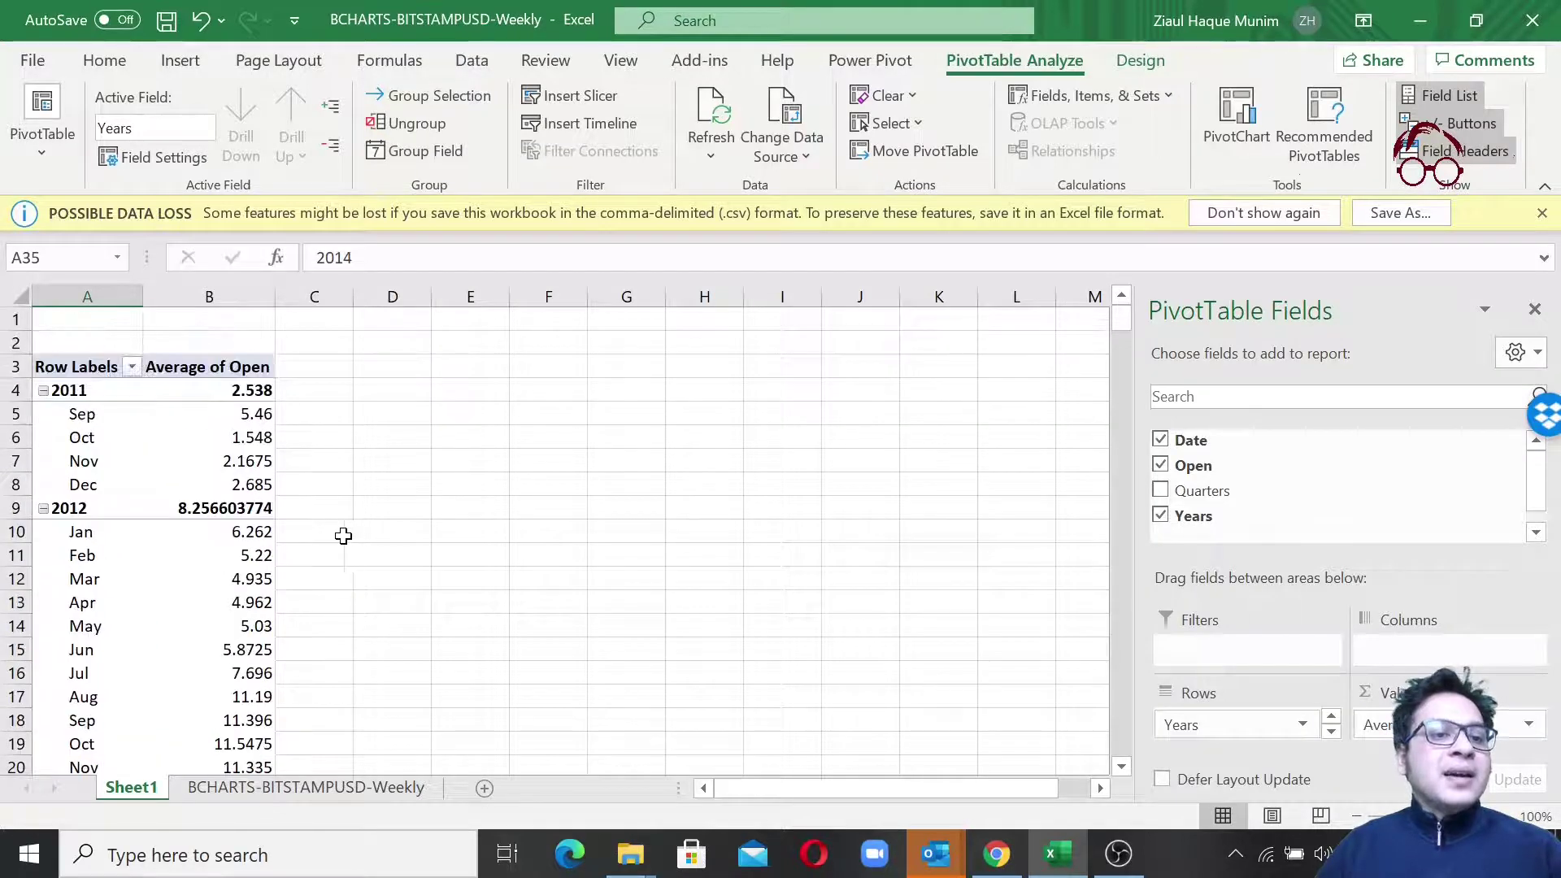
pyautogui.scroll(-17, 259, 427)
pyautogui.scroll(-7, 259, 433)
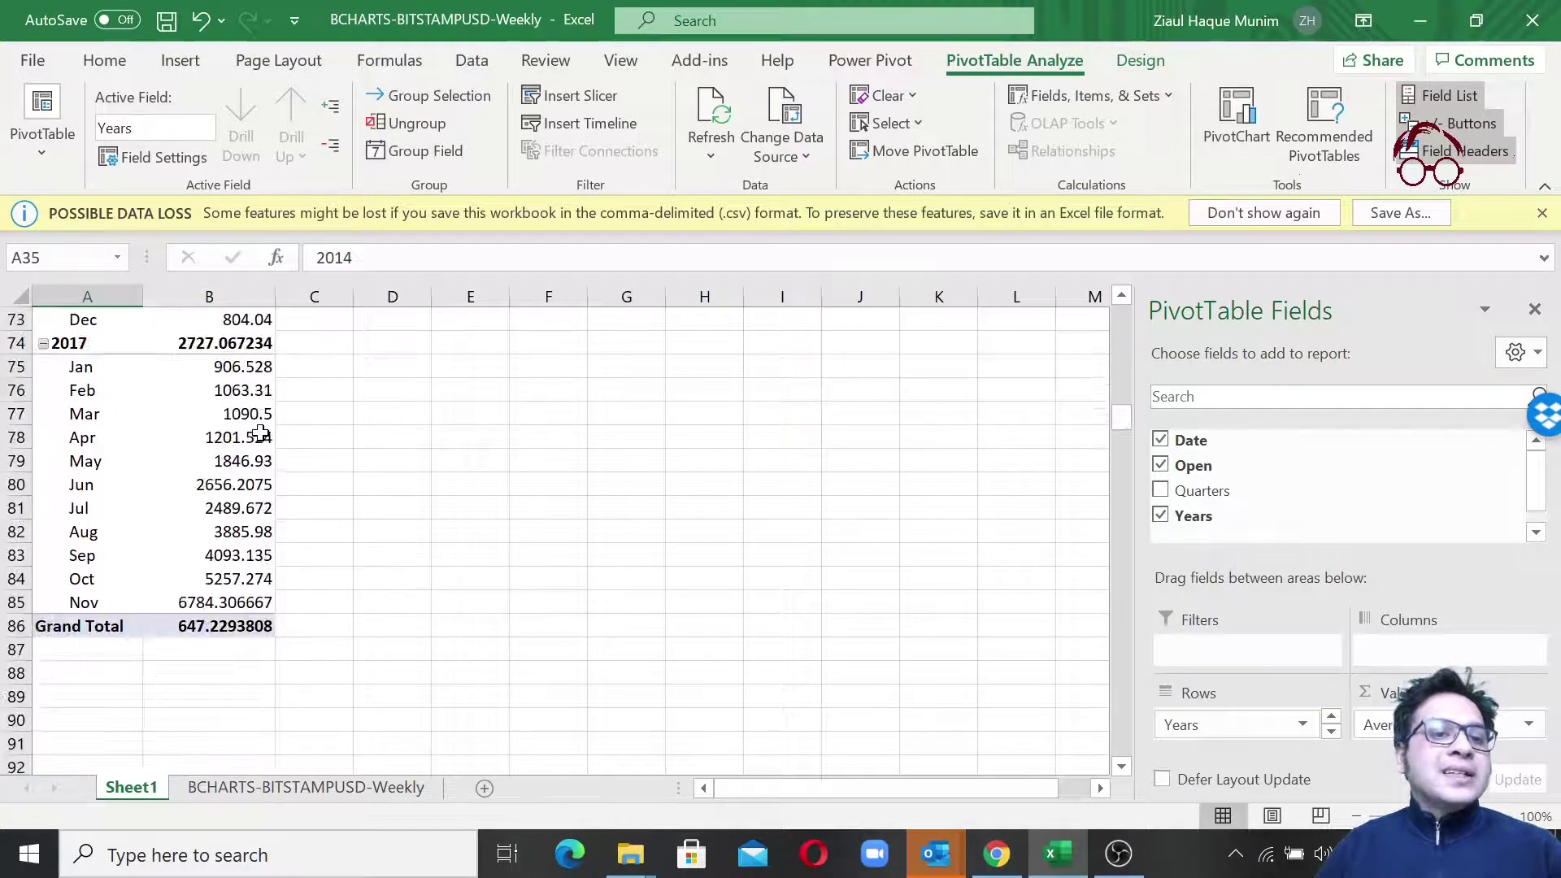
pyautogui.scroll(20, 258, 433)
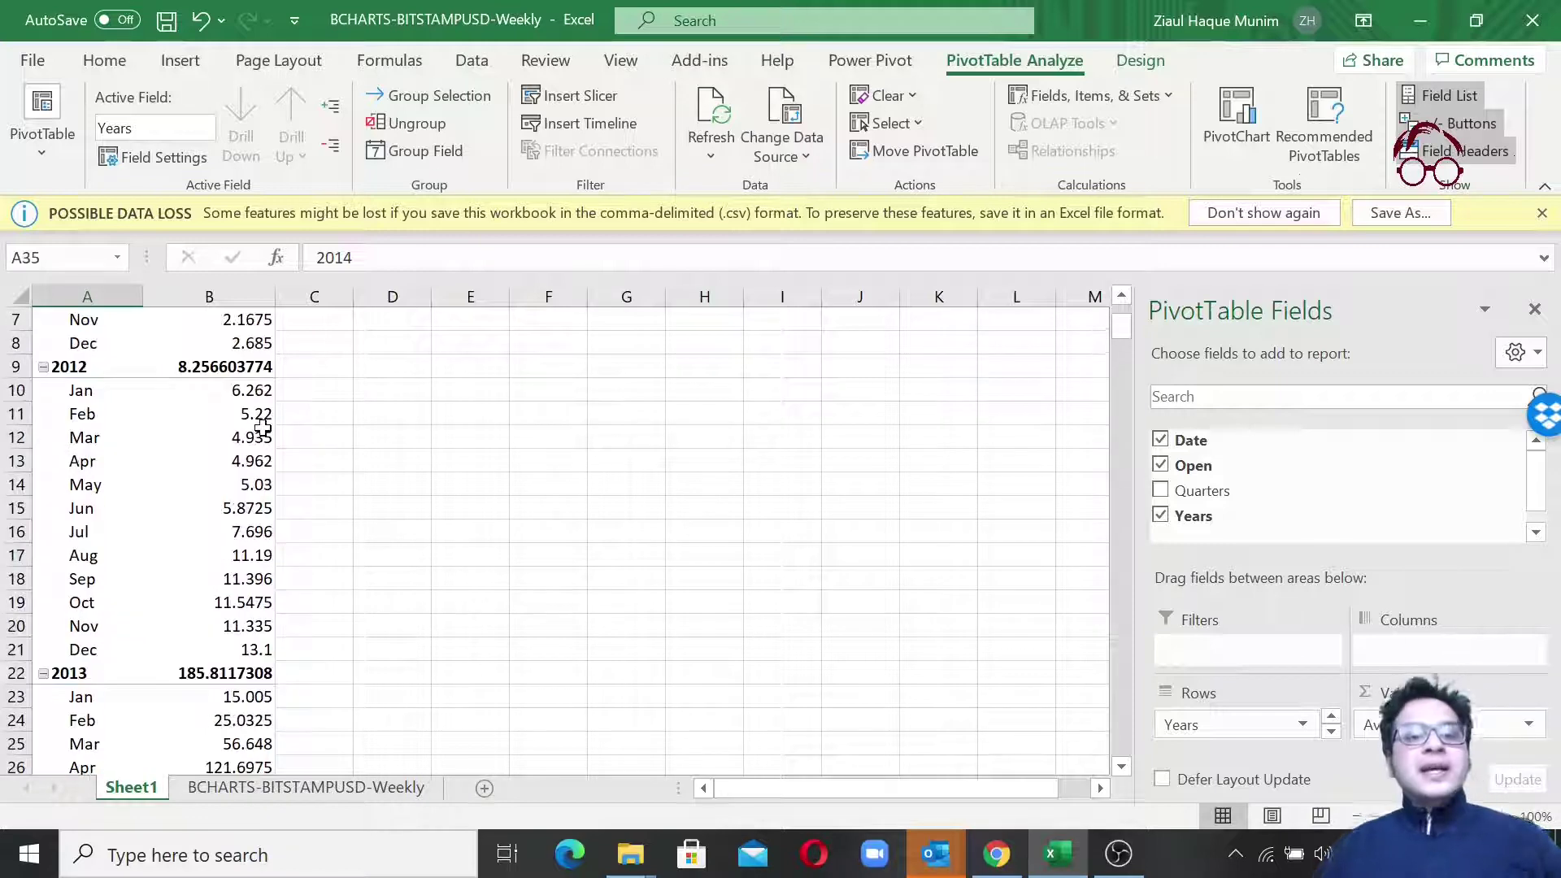
pyautogui.moveTo(262, 427)
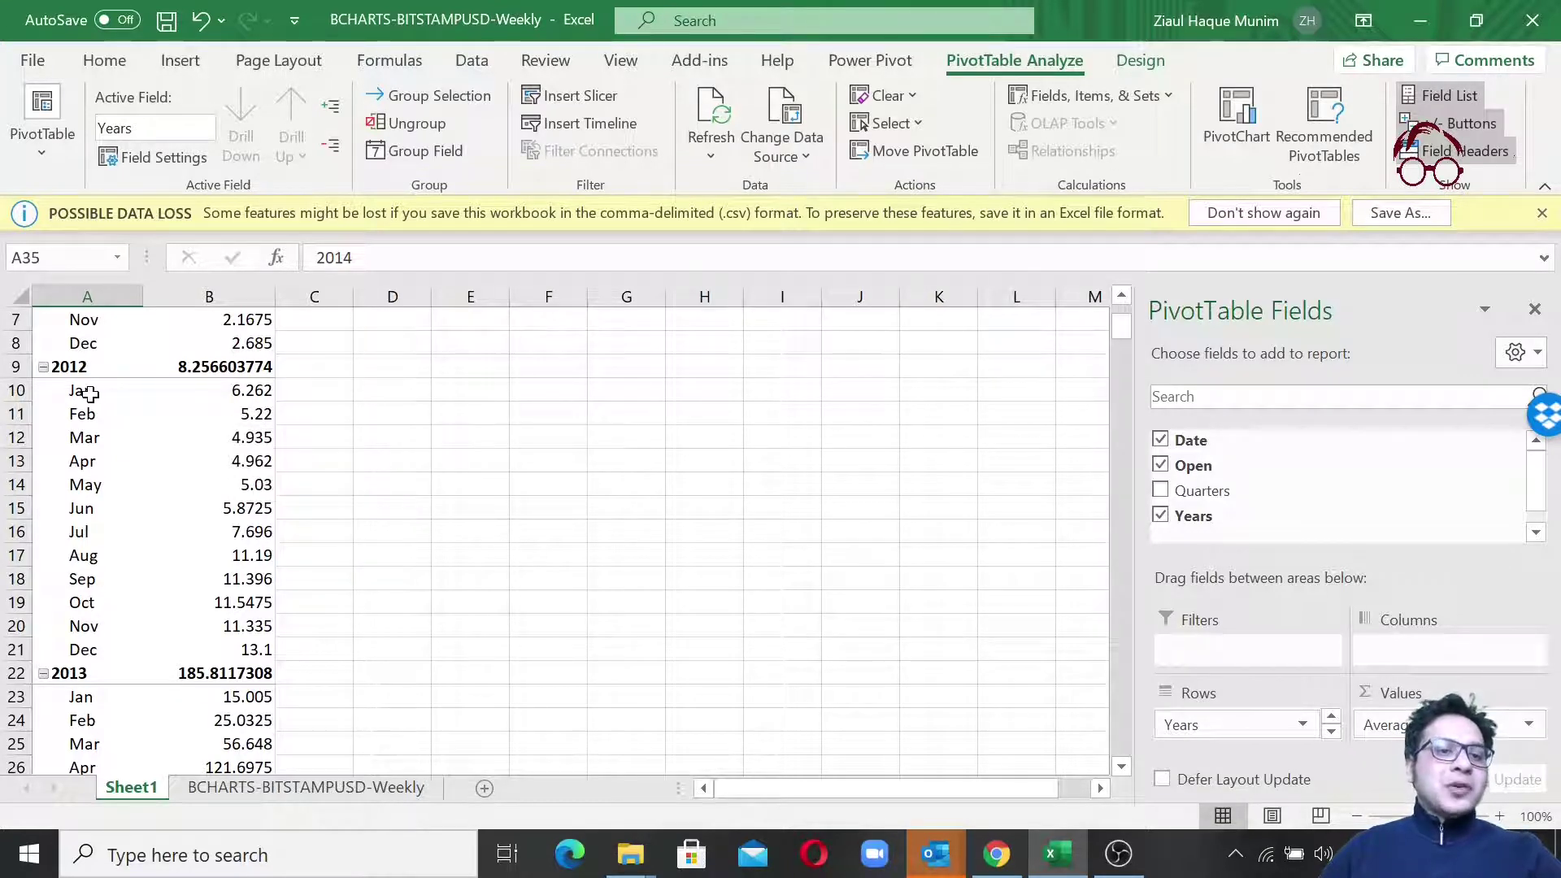
# - Paste the 2012 months and their average opens into cell F10
pyautogui.moveTo(84, 393); pyautogui.dragTo(252, 646)
pyautogui.hotkey('ctrl', 'c')
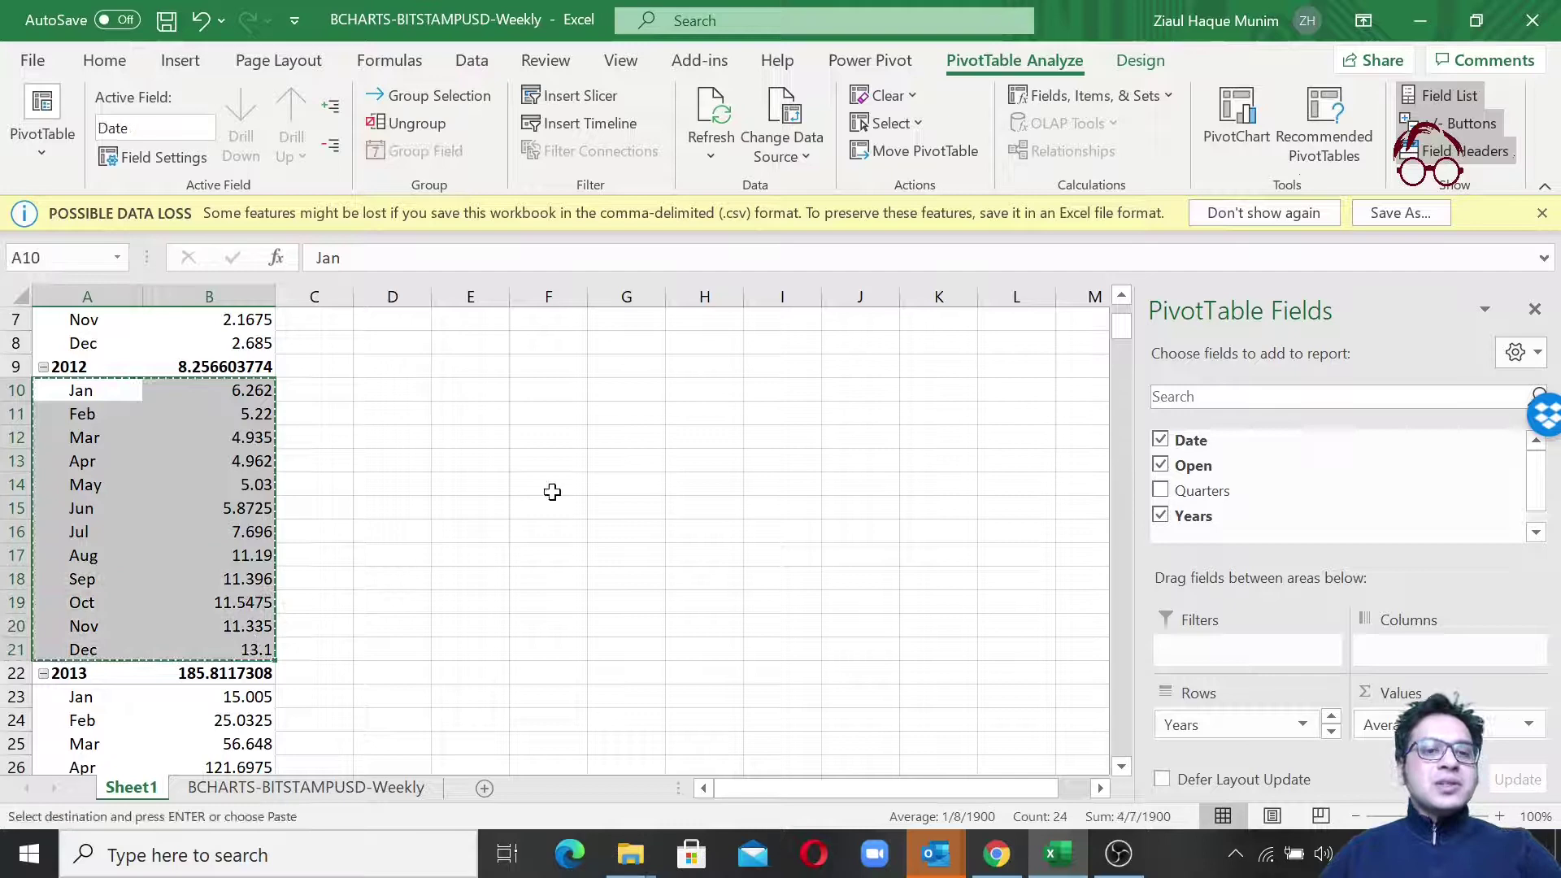
pyautogui.click(558, 389)
pyautogui.hotkey('ctrl', 'v')
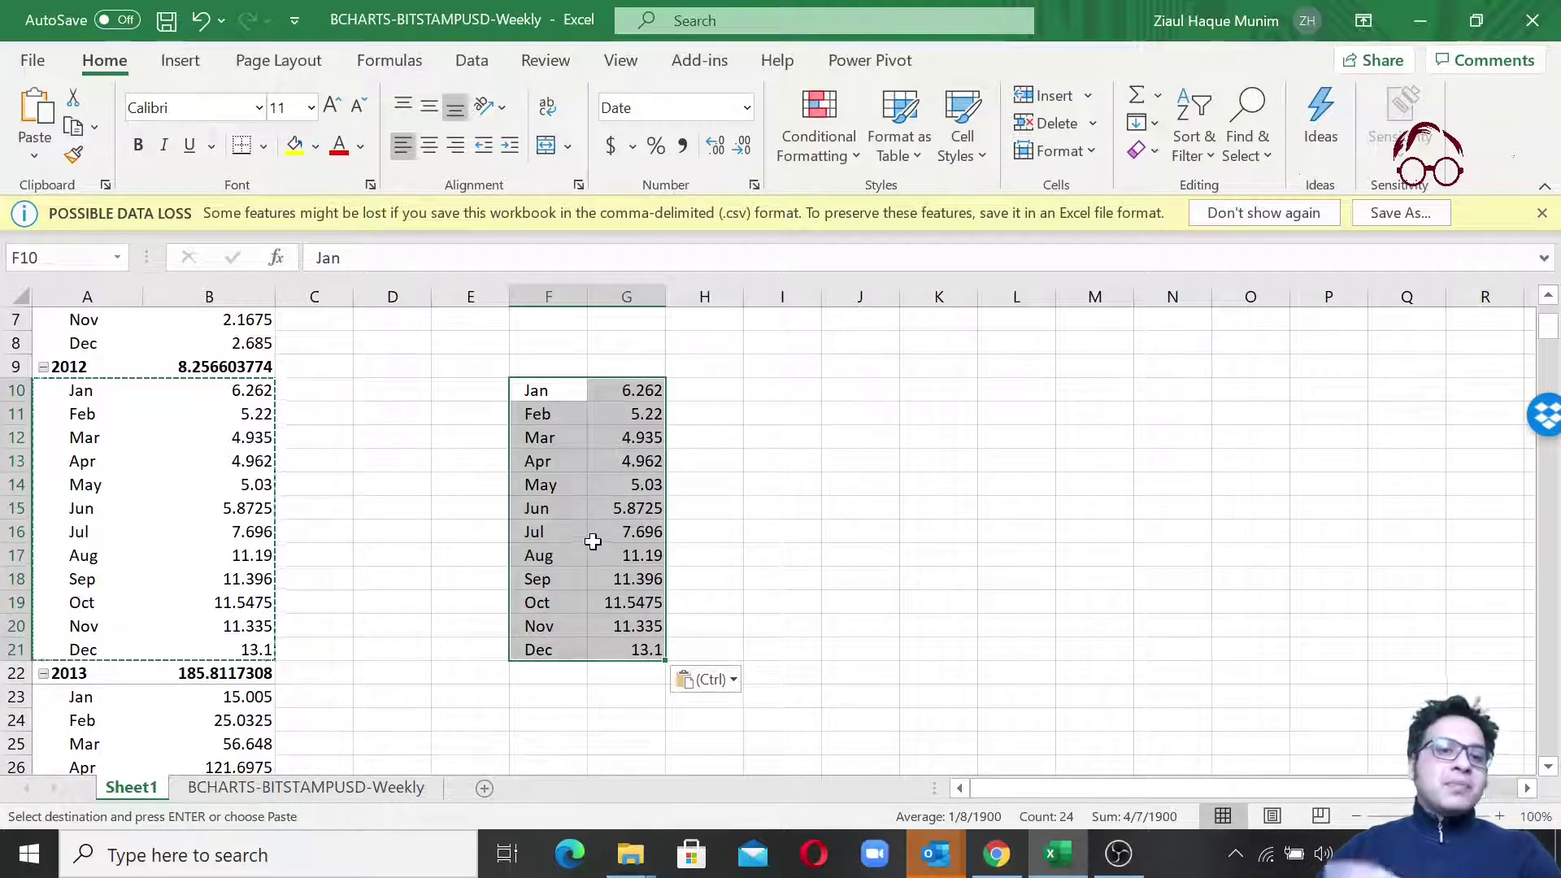
# - Copy the Sep–Dec 2011 averages and paste them at F6, above the 2012 list
pyautogui.scroll(2, 506, 577)
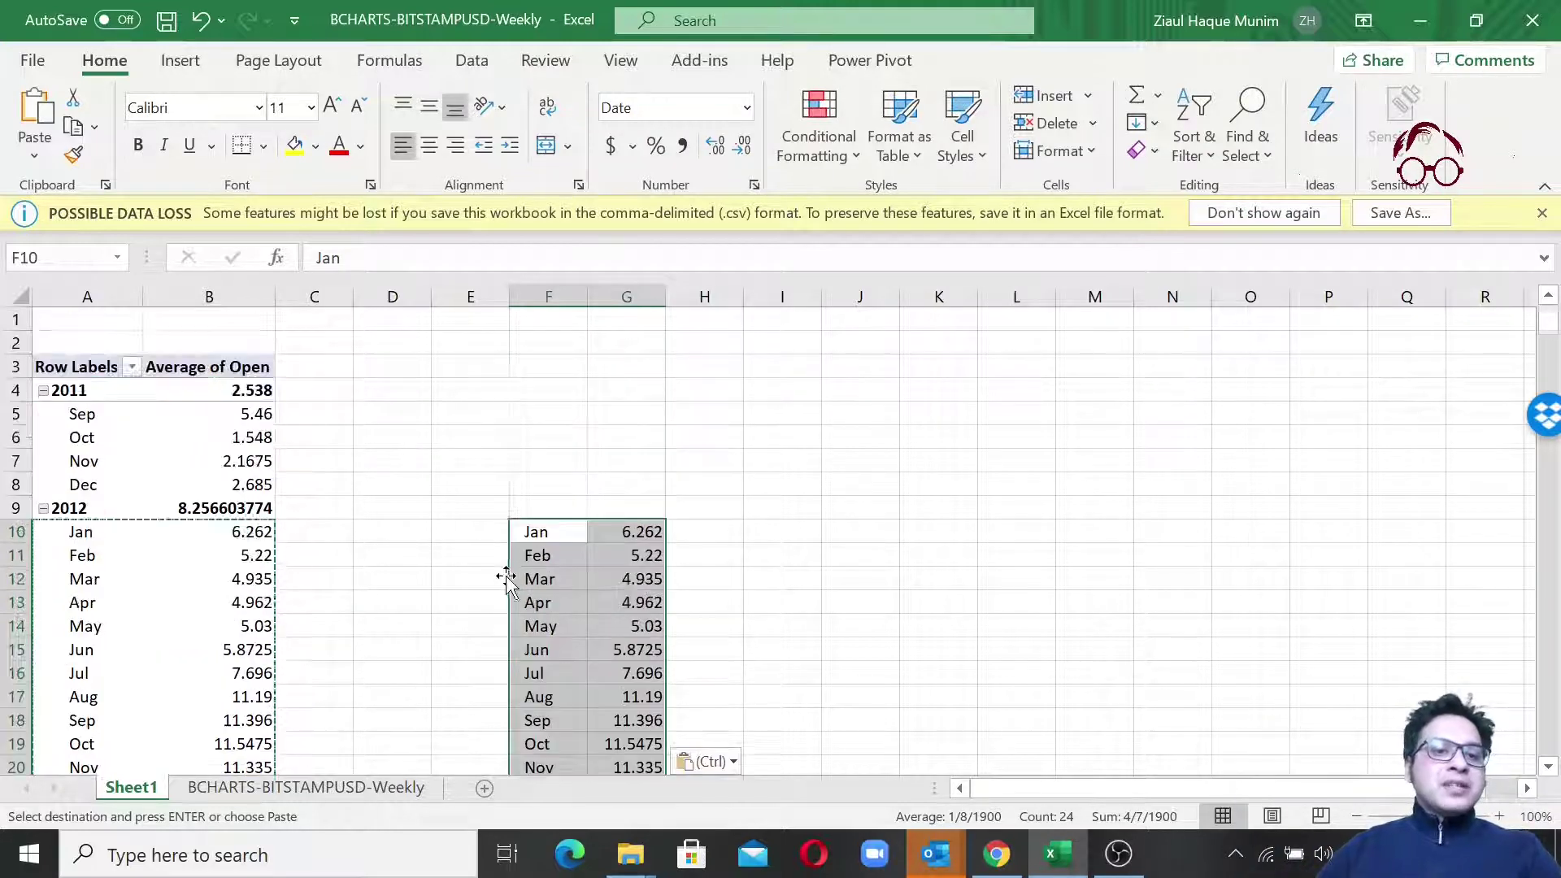
pyautogui.click(85, 416)
pyautogui.moveTo(85, 415); pyautogui.dragTo(244, 485)
pyautogui.hotkey('ctrl', 'c')
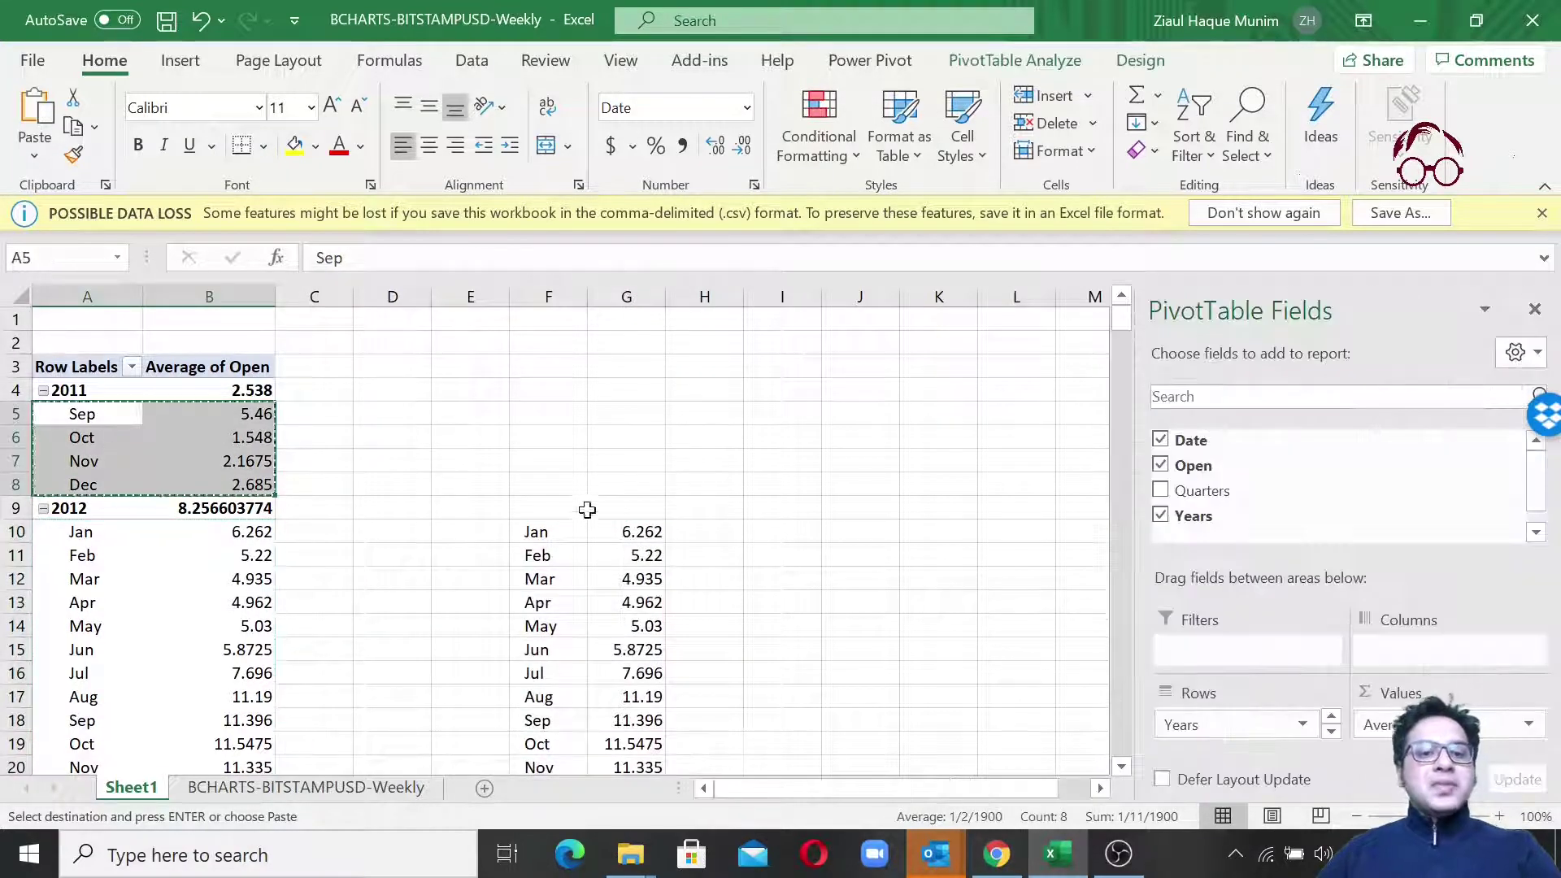
pyautogui.click(558, 443)
pyautogui.hotkey('ctrl', 'v')
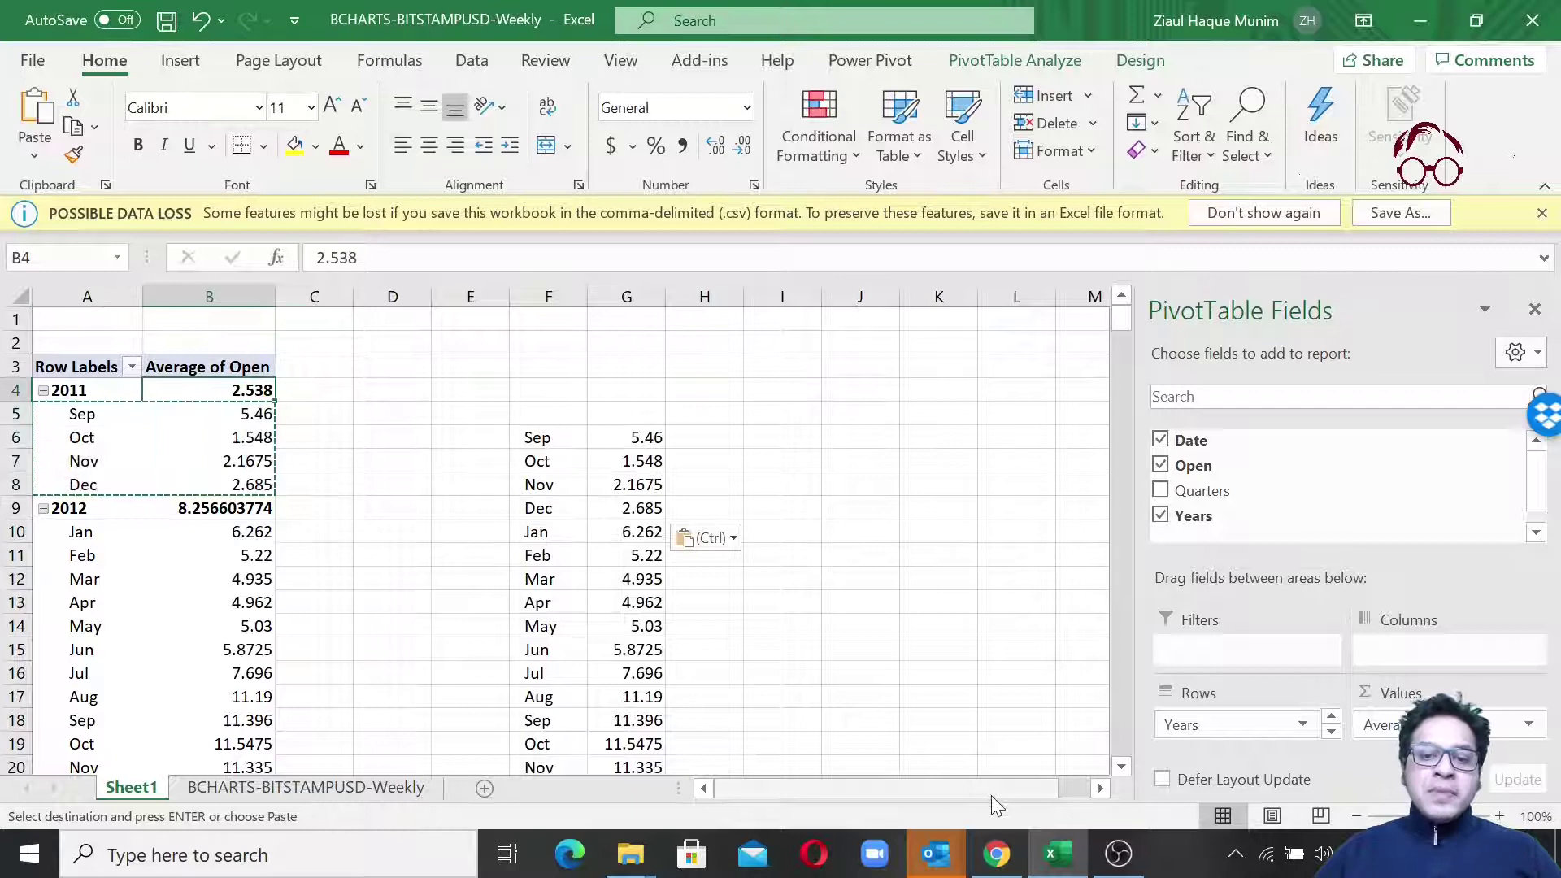
pyautogui.click(998, 853)
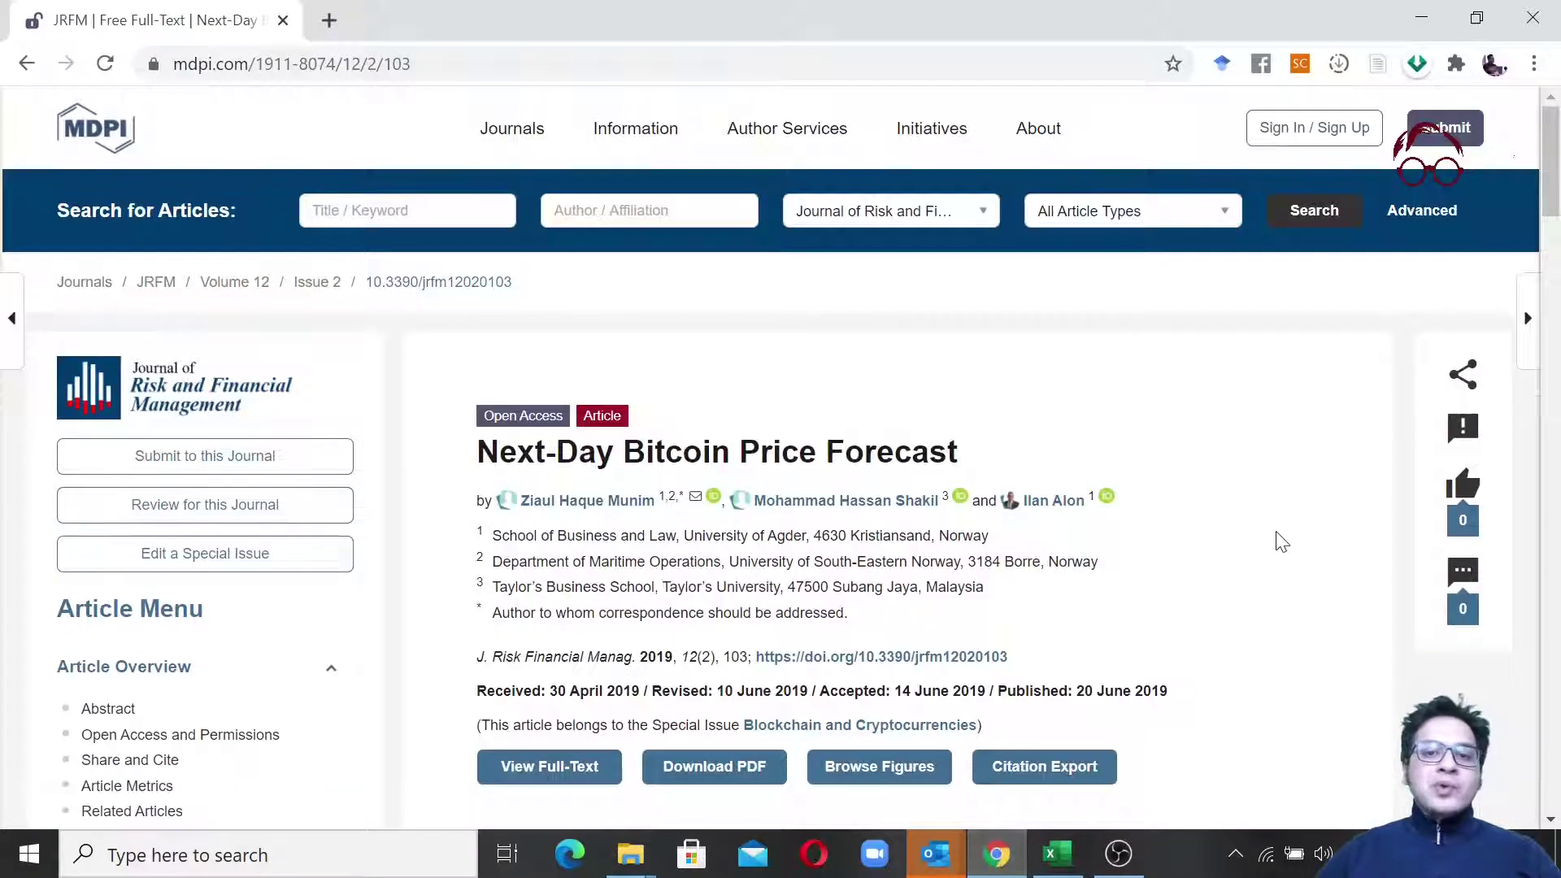